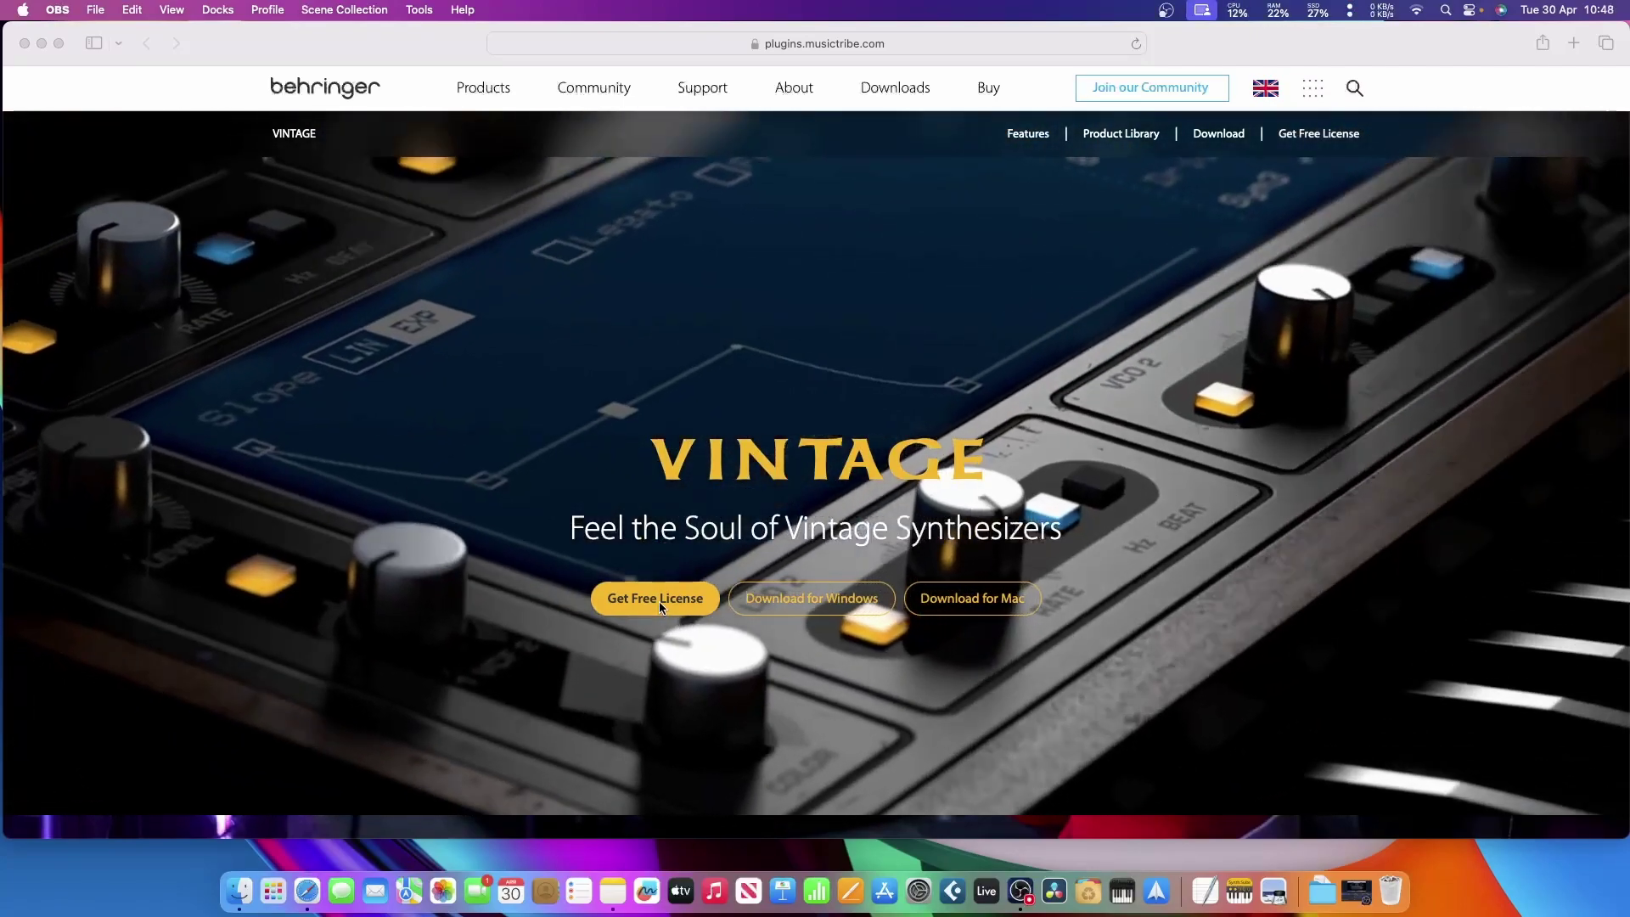
Request the free license for the Behringer Vintage plug-in and start registering a new Music Tribe community account.
click(660, 603)
click(660, 601)
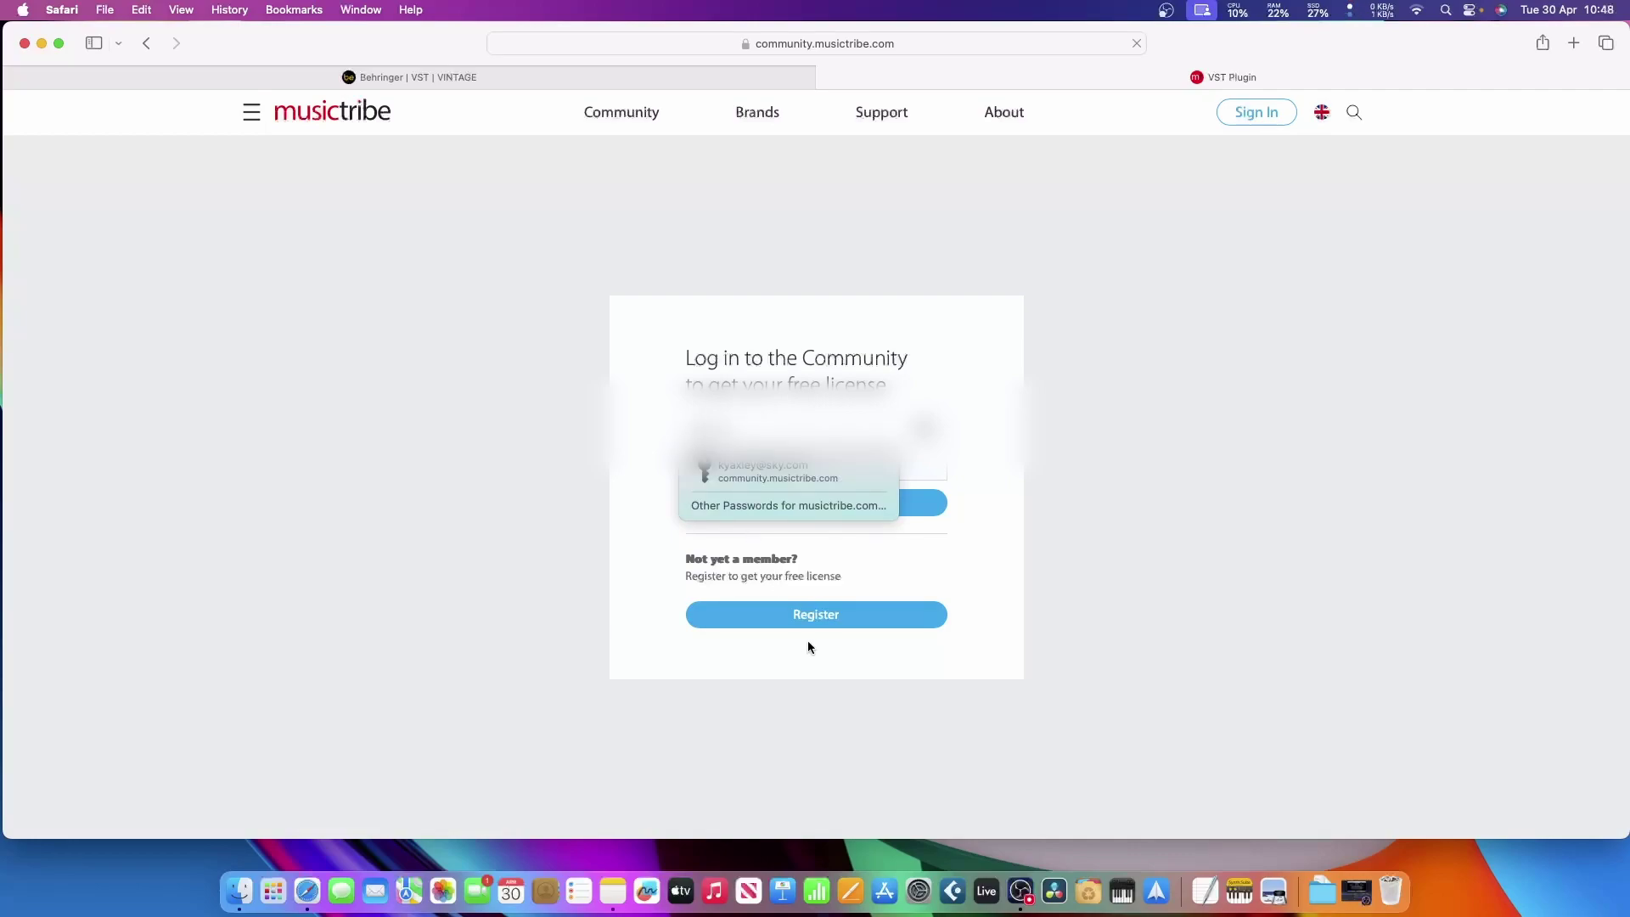
click(974, 543)
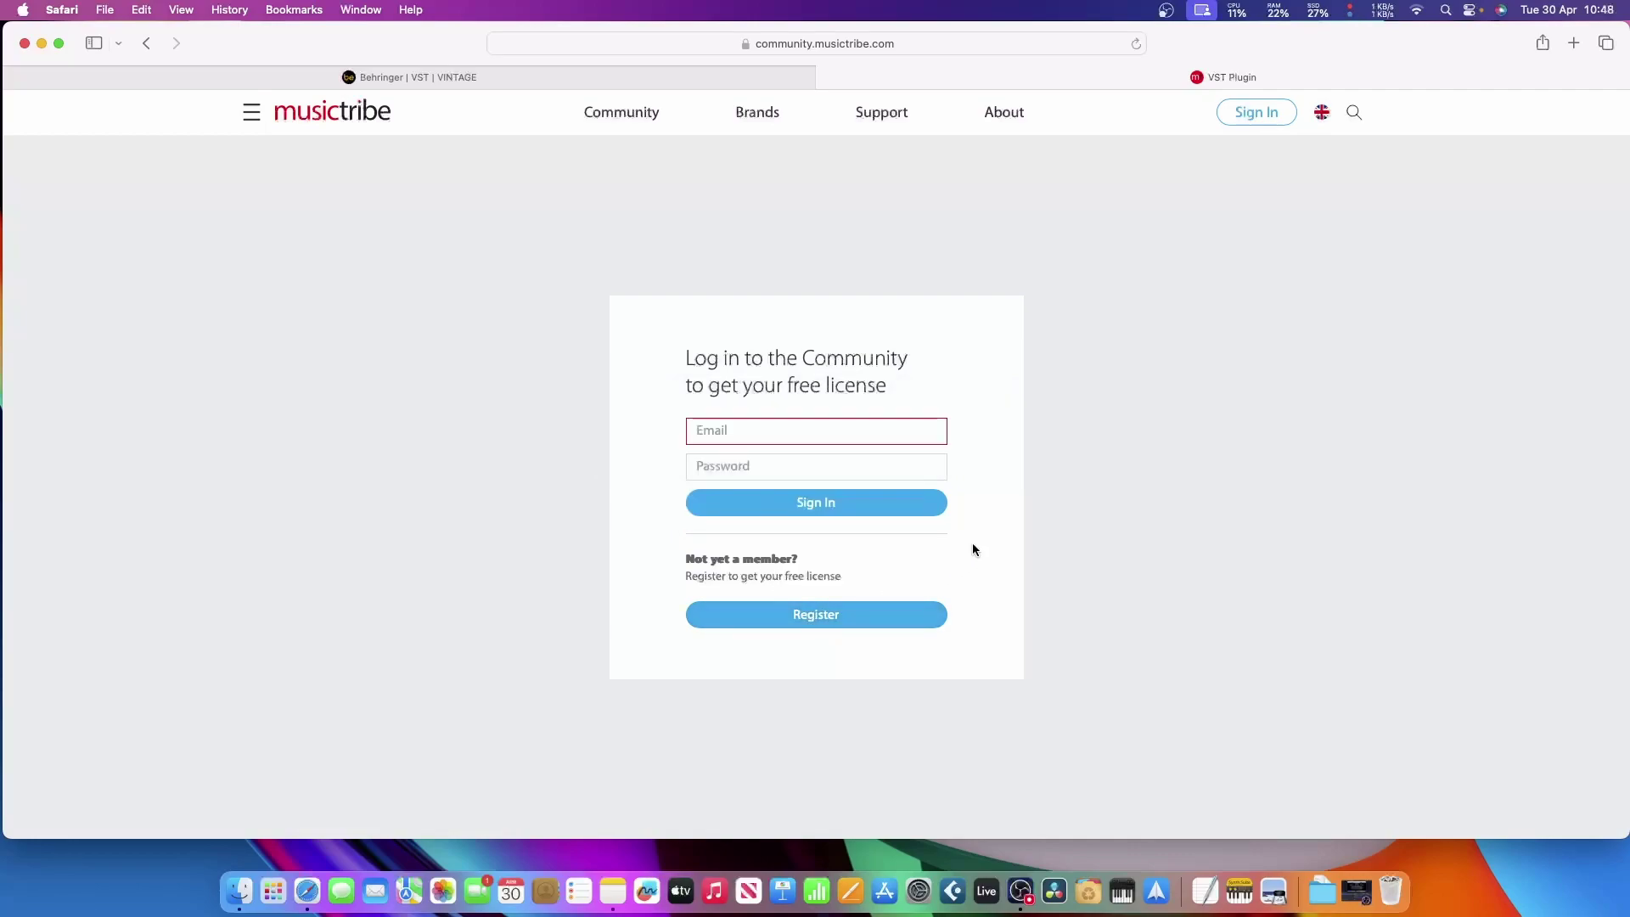
click(832, 623)
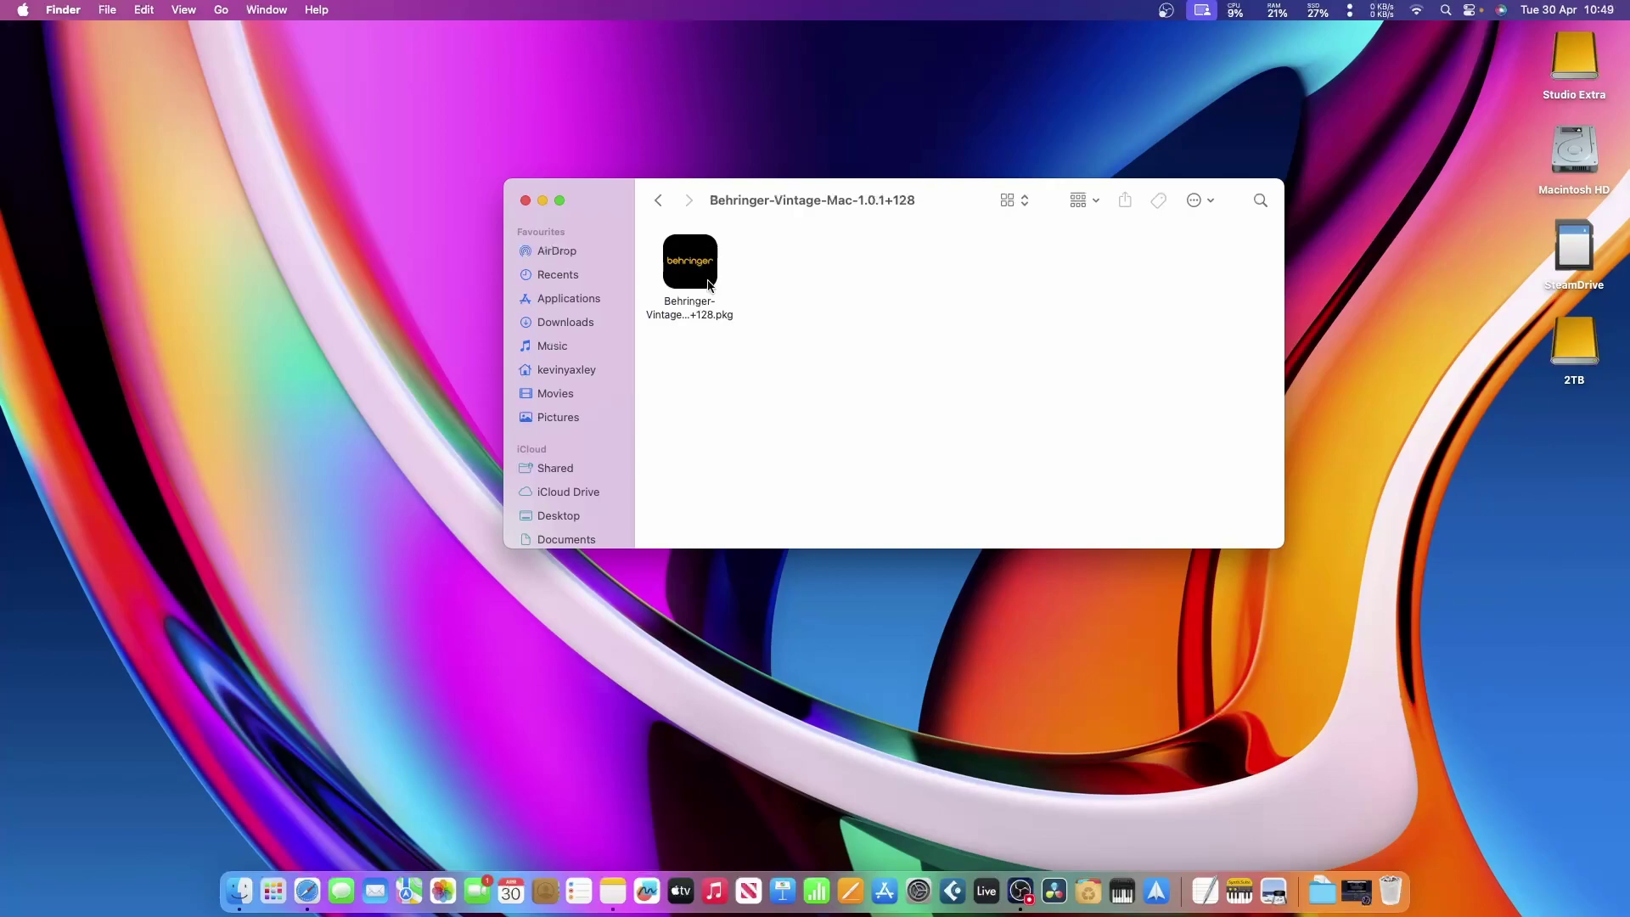
Review the Behringer Vintage installer with the AU, VST3 and Standalone packages selected, and close it without installing.
double_click(701, 276)
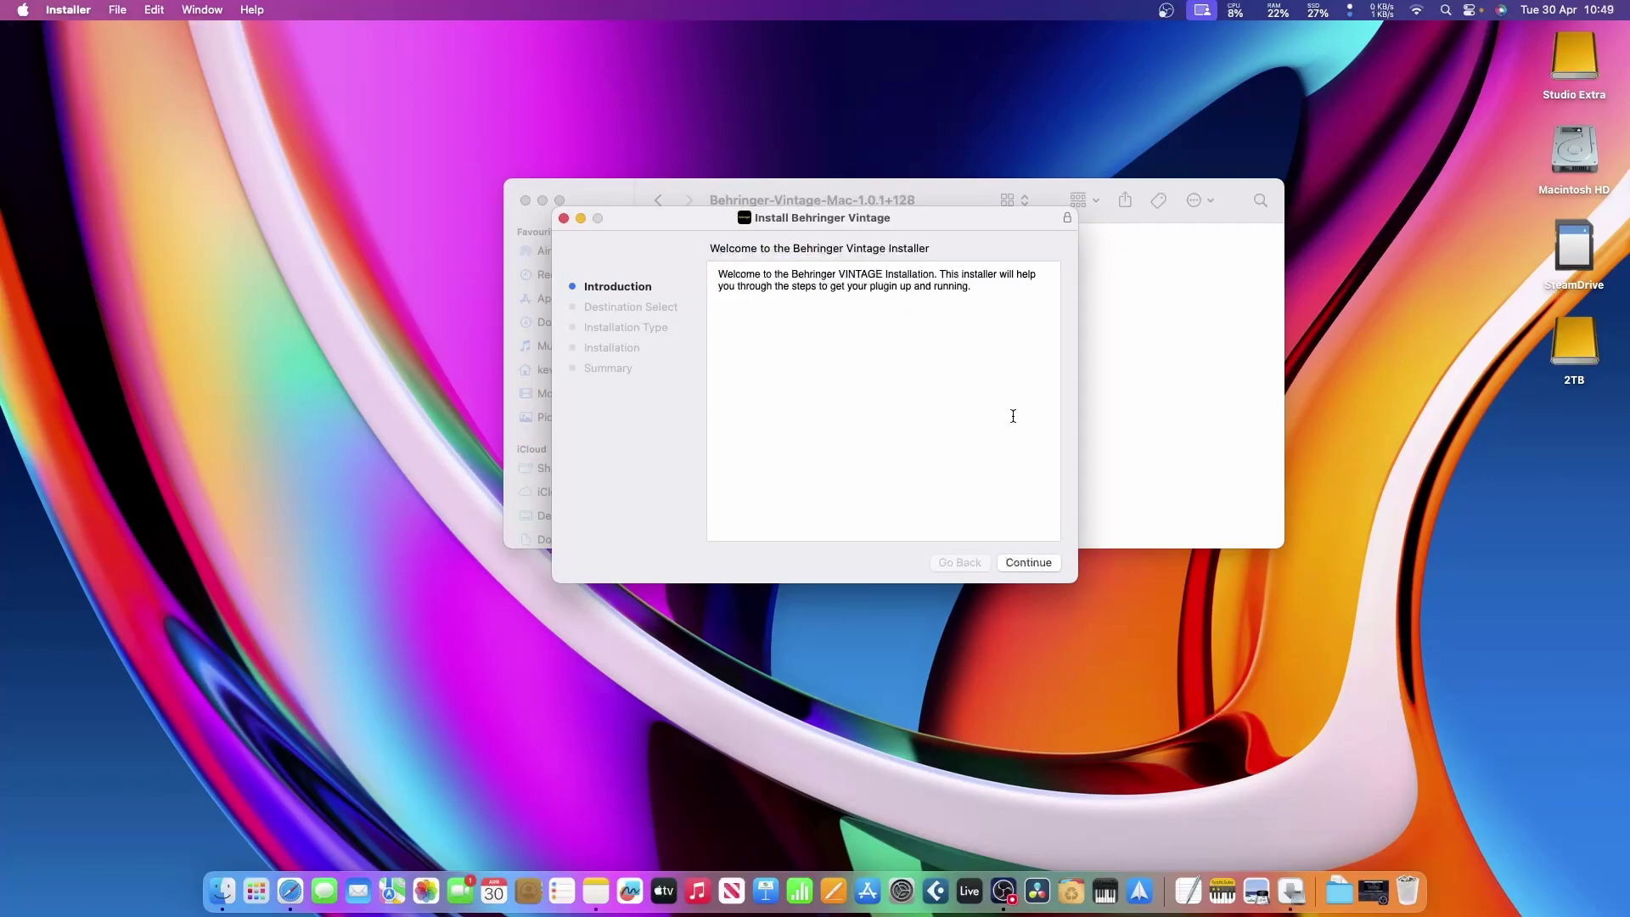
click(1035, 561)
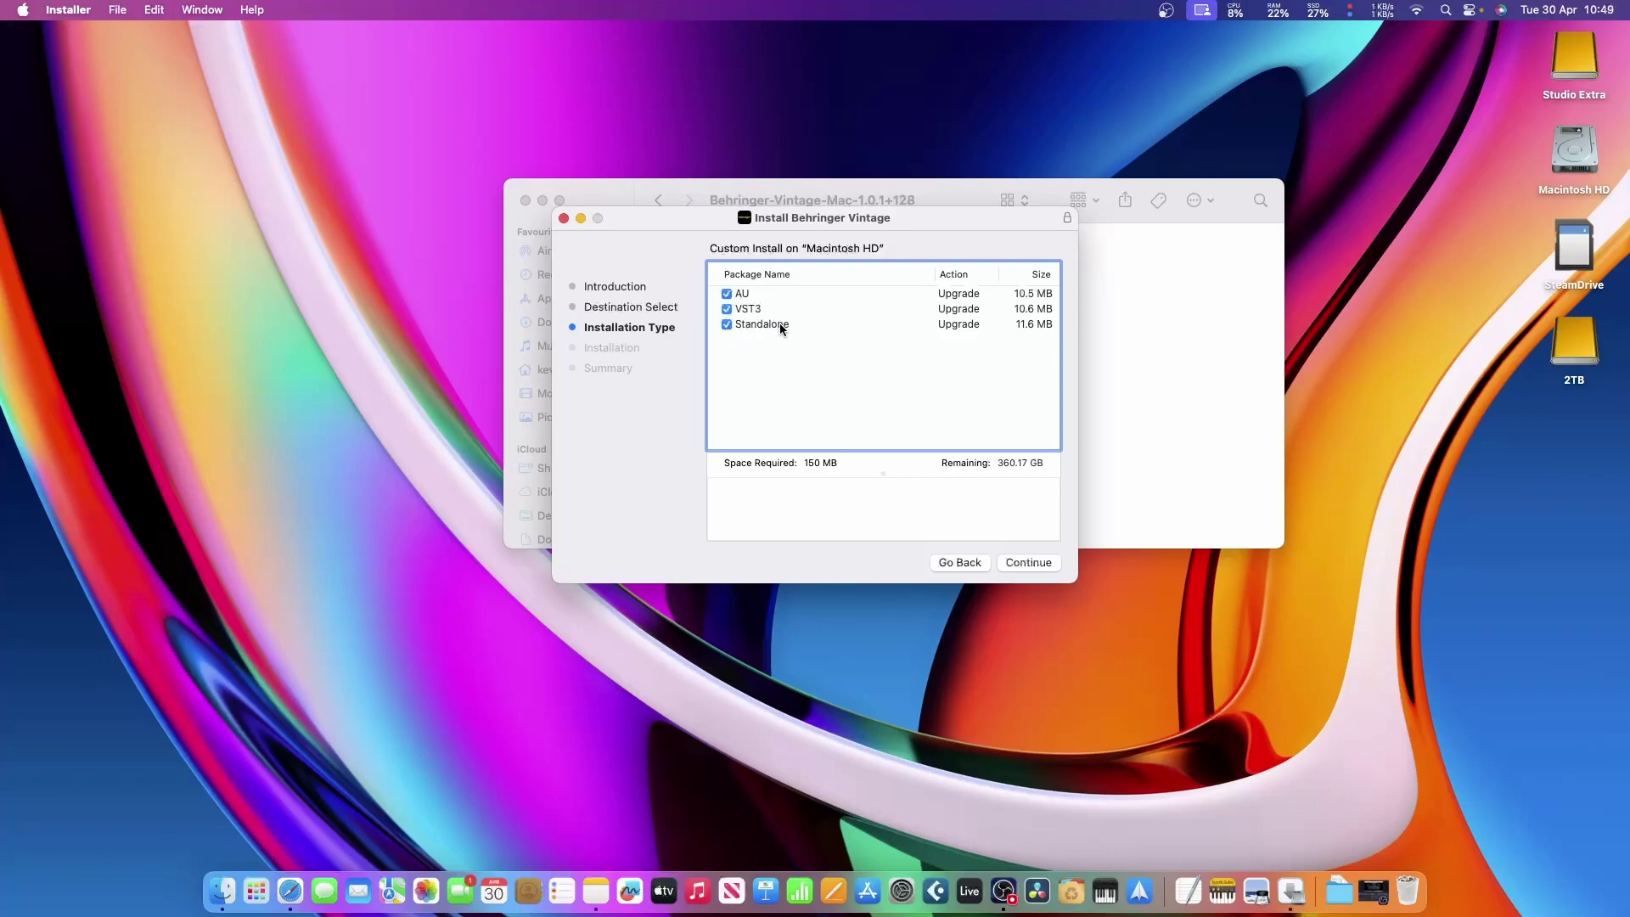
click(1031, 562)
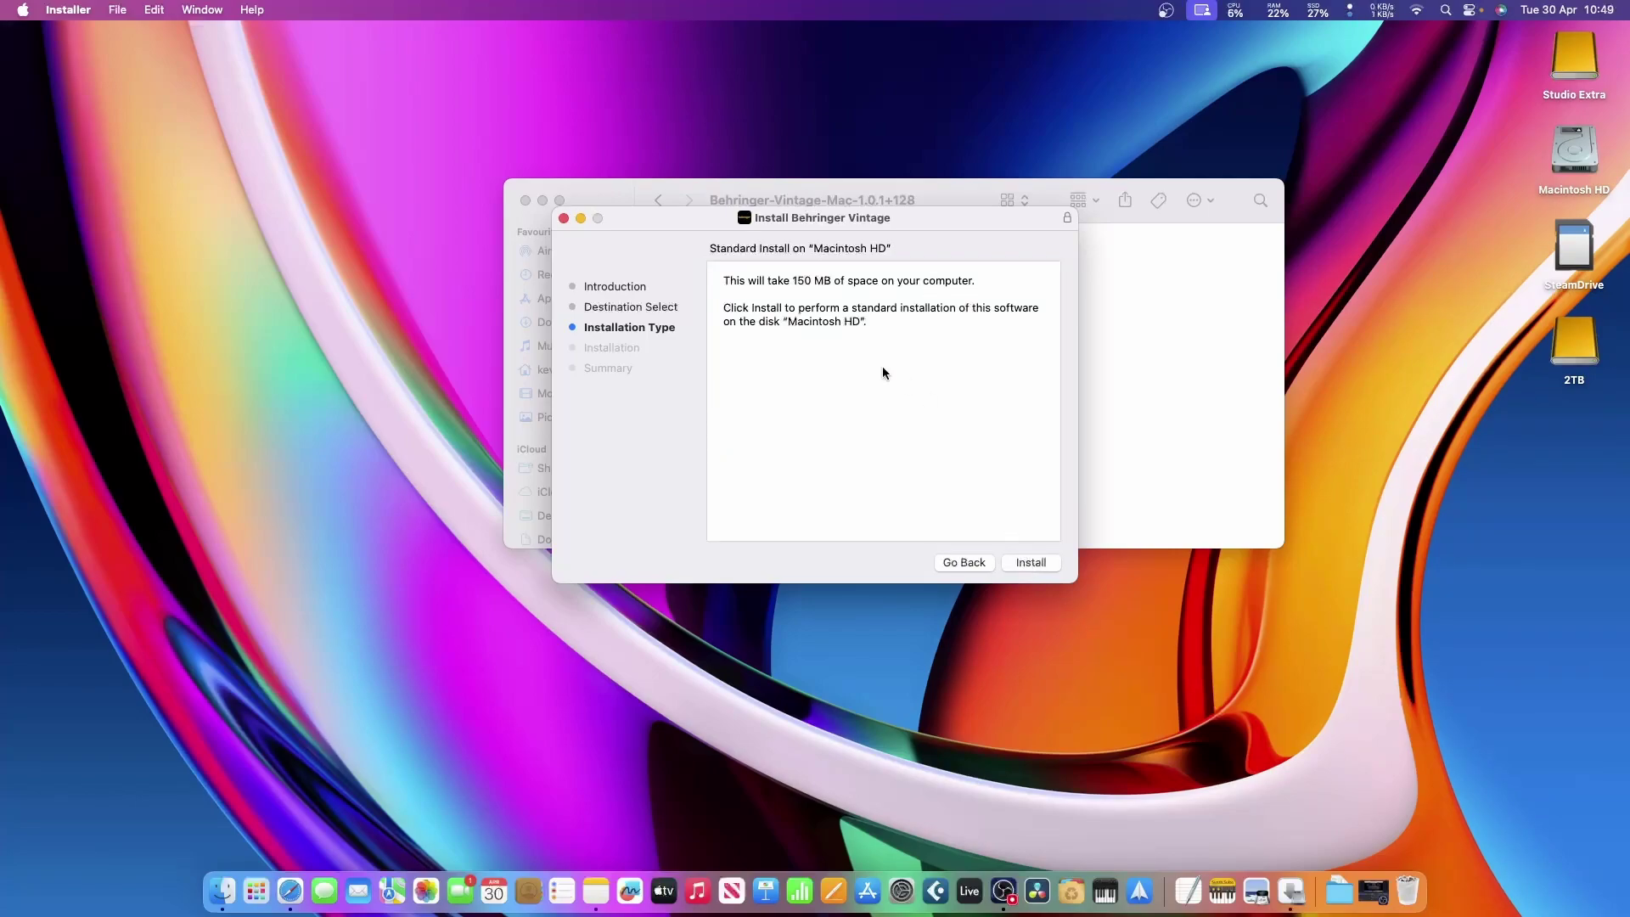
click(564, 219)
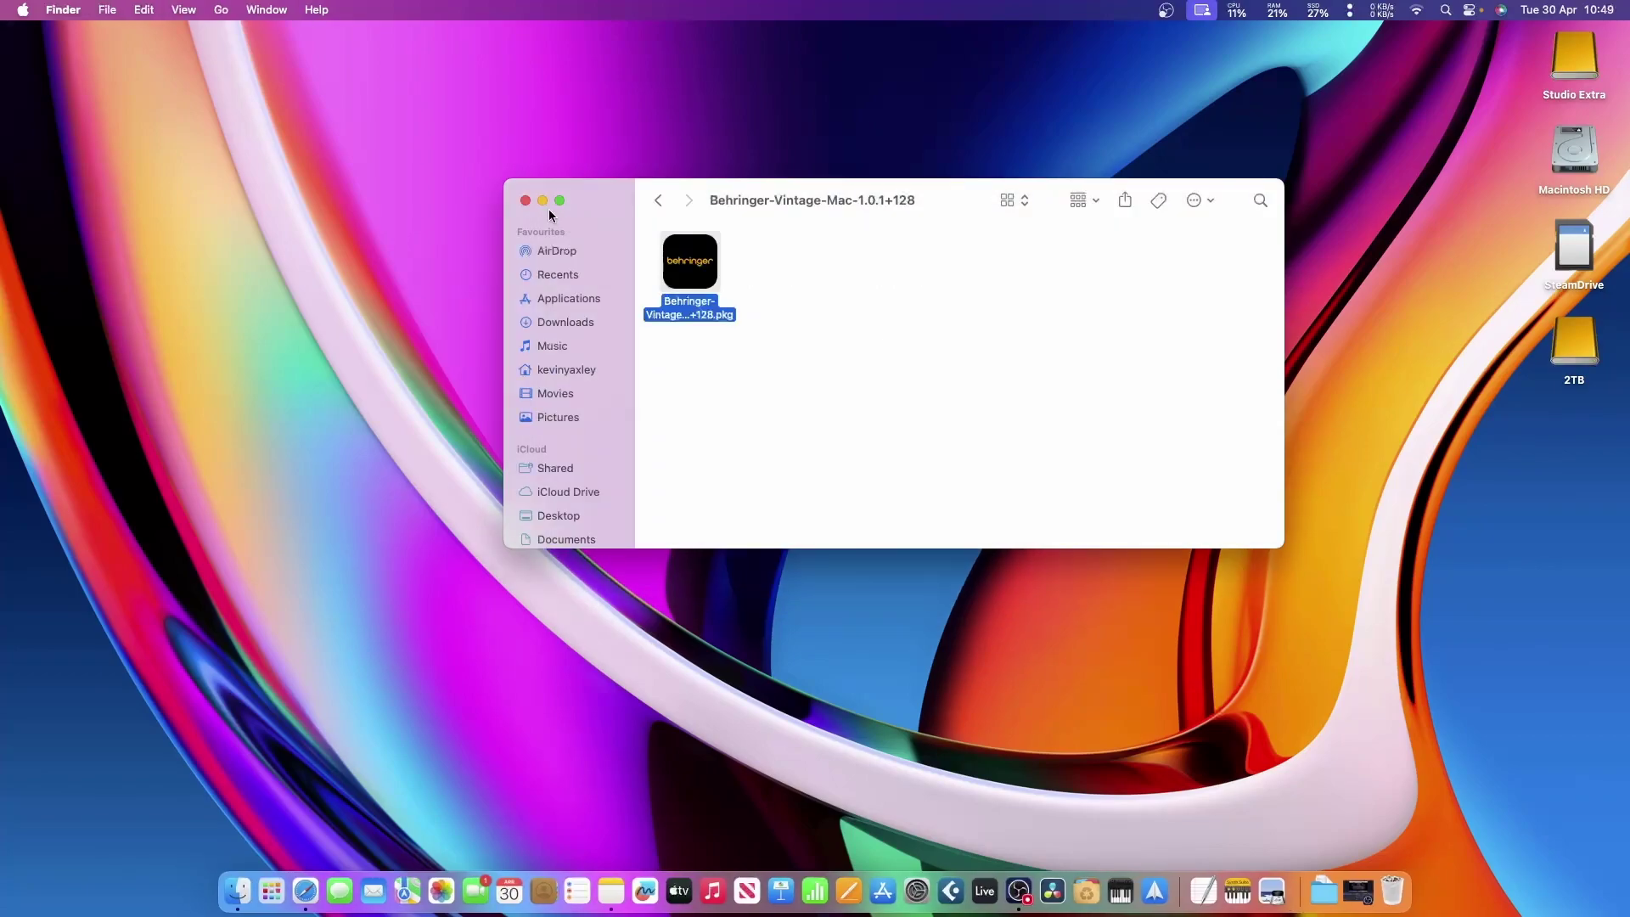
click(525, 200)
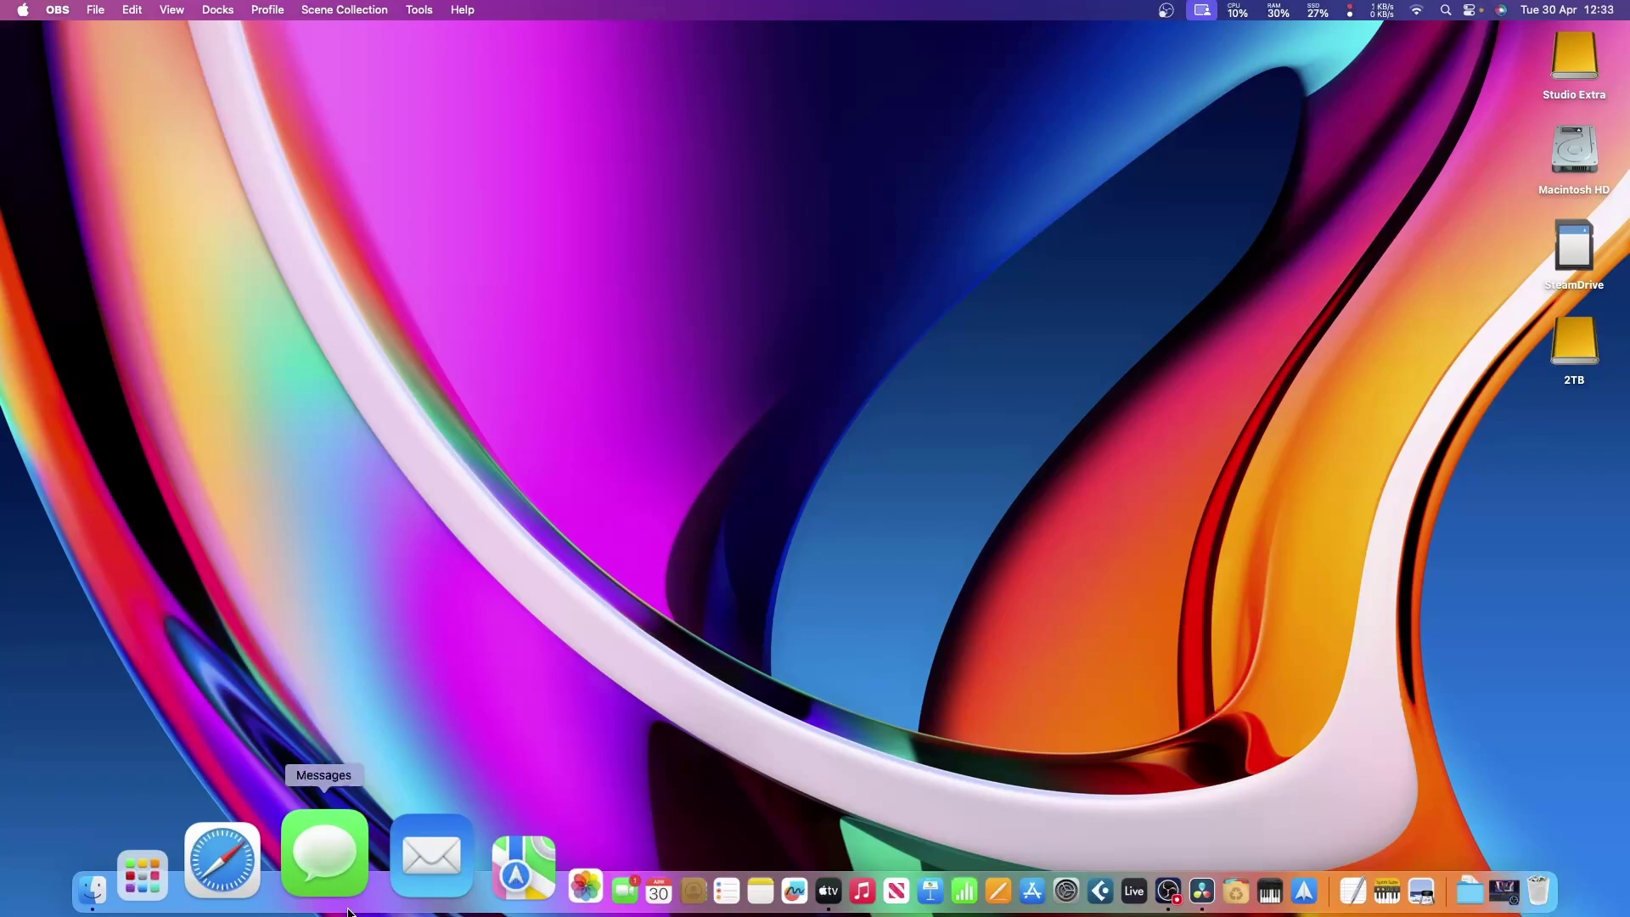
Search the installed applications for "vin", open the standalone Vintage synth to view it, and close it.
click(277, 861)
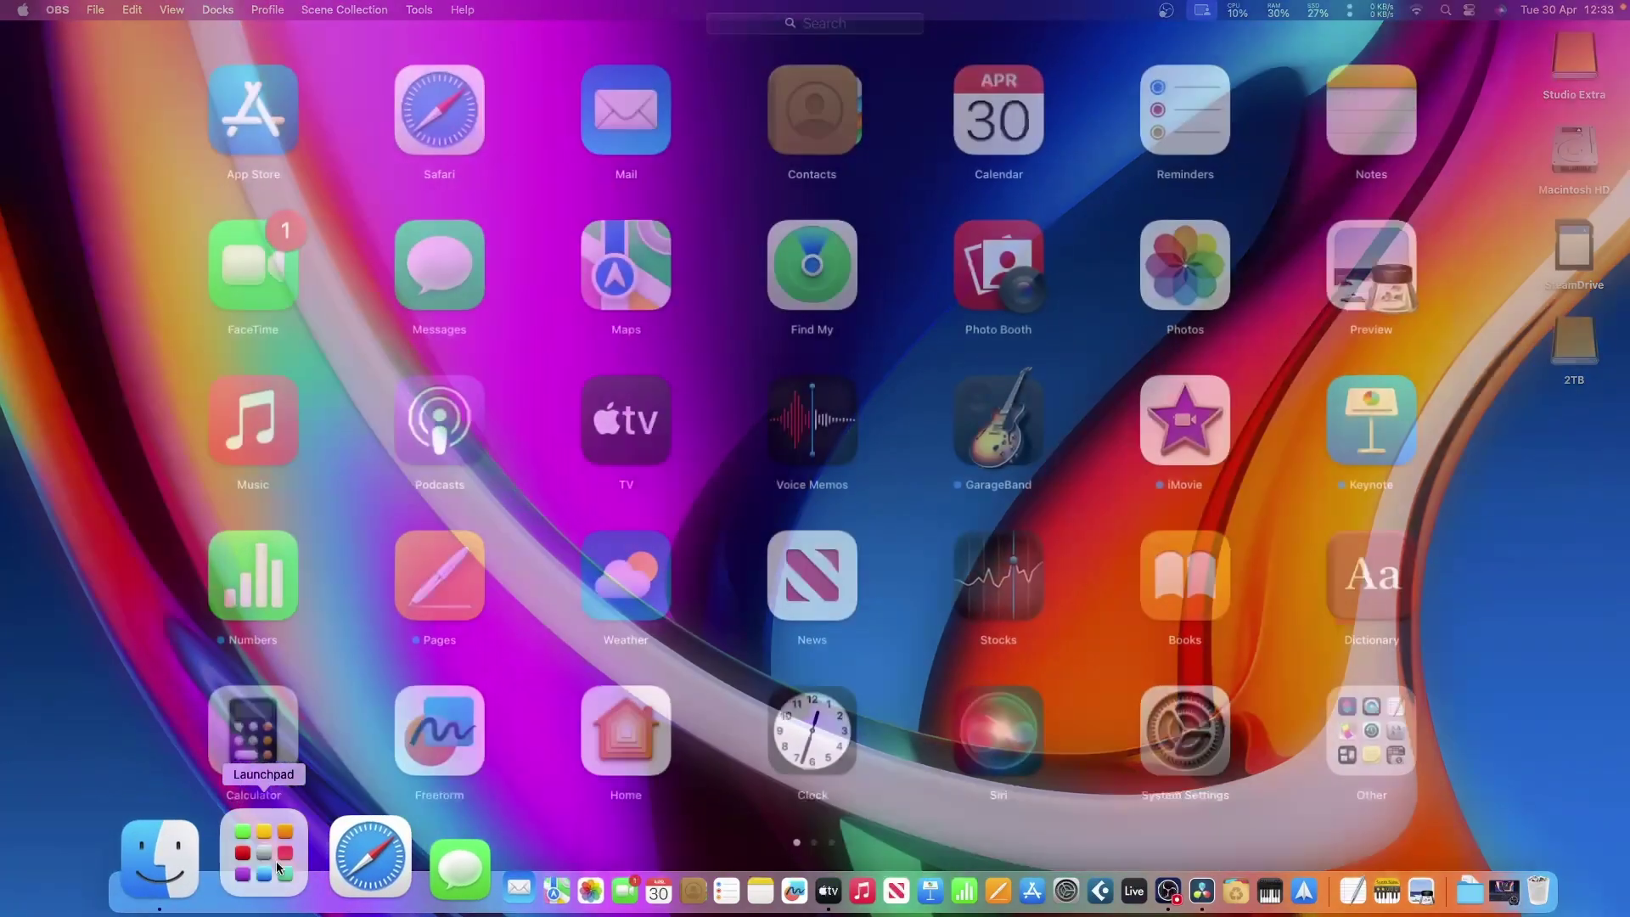
scroll(736, 659, down, 2)
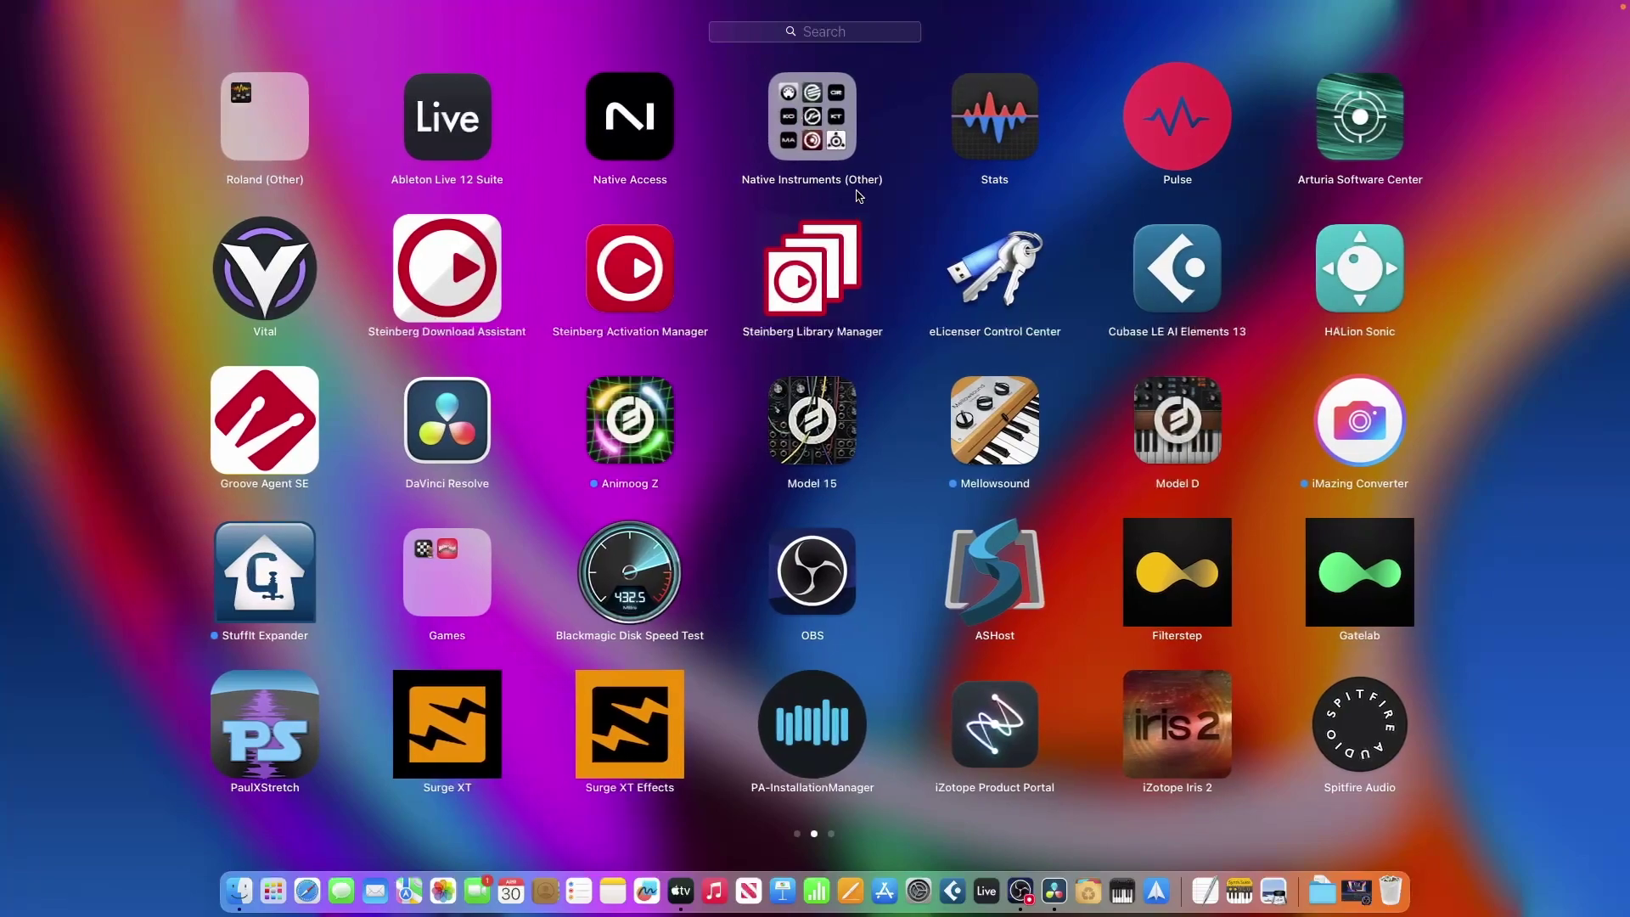
click(845, 36)
text(vin)
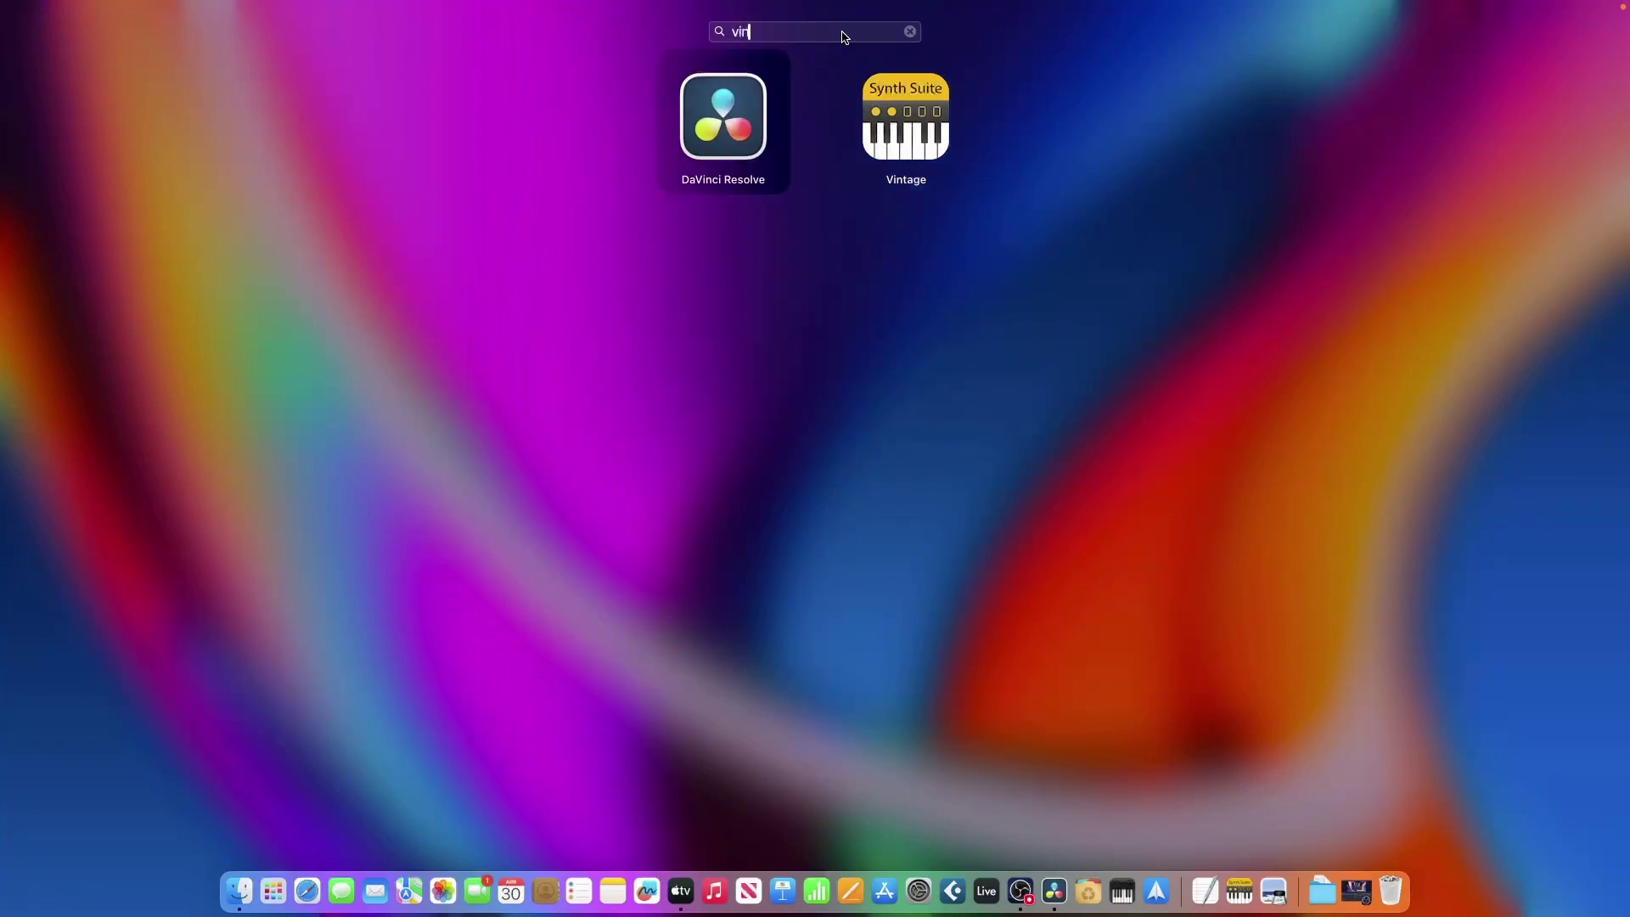
click(903, 114)
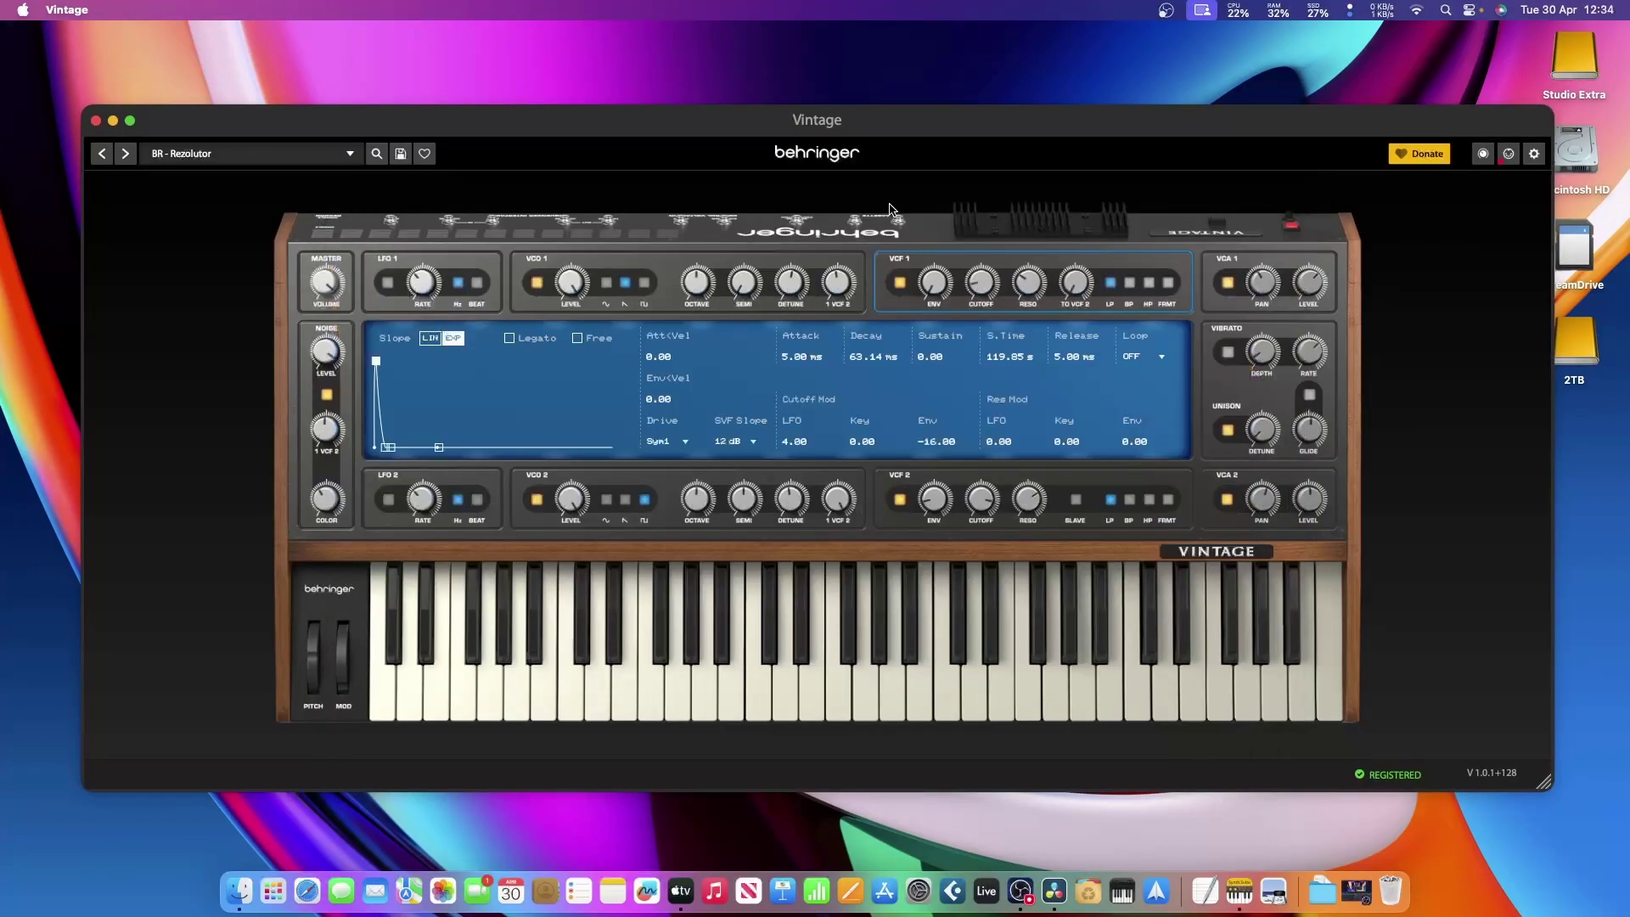
mouse_move(817, 120)
mouse_down()
mouse_move(951, 152)
mouse_move(778, 115)
mouse_move(811, 113)
mouse_up()
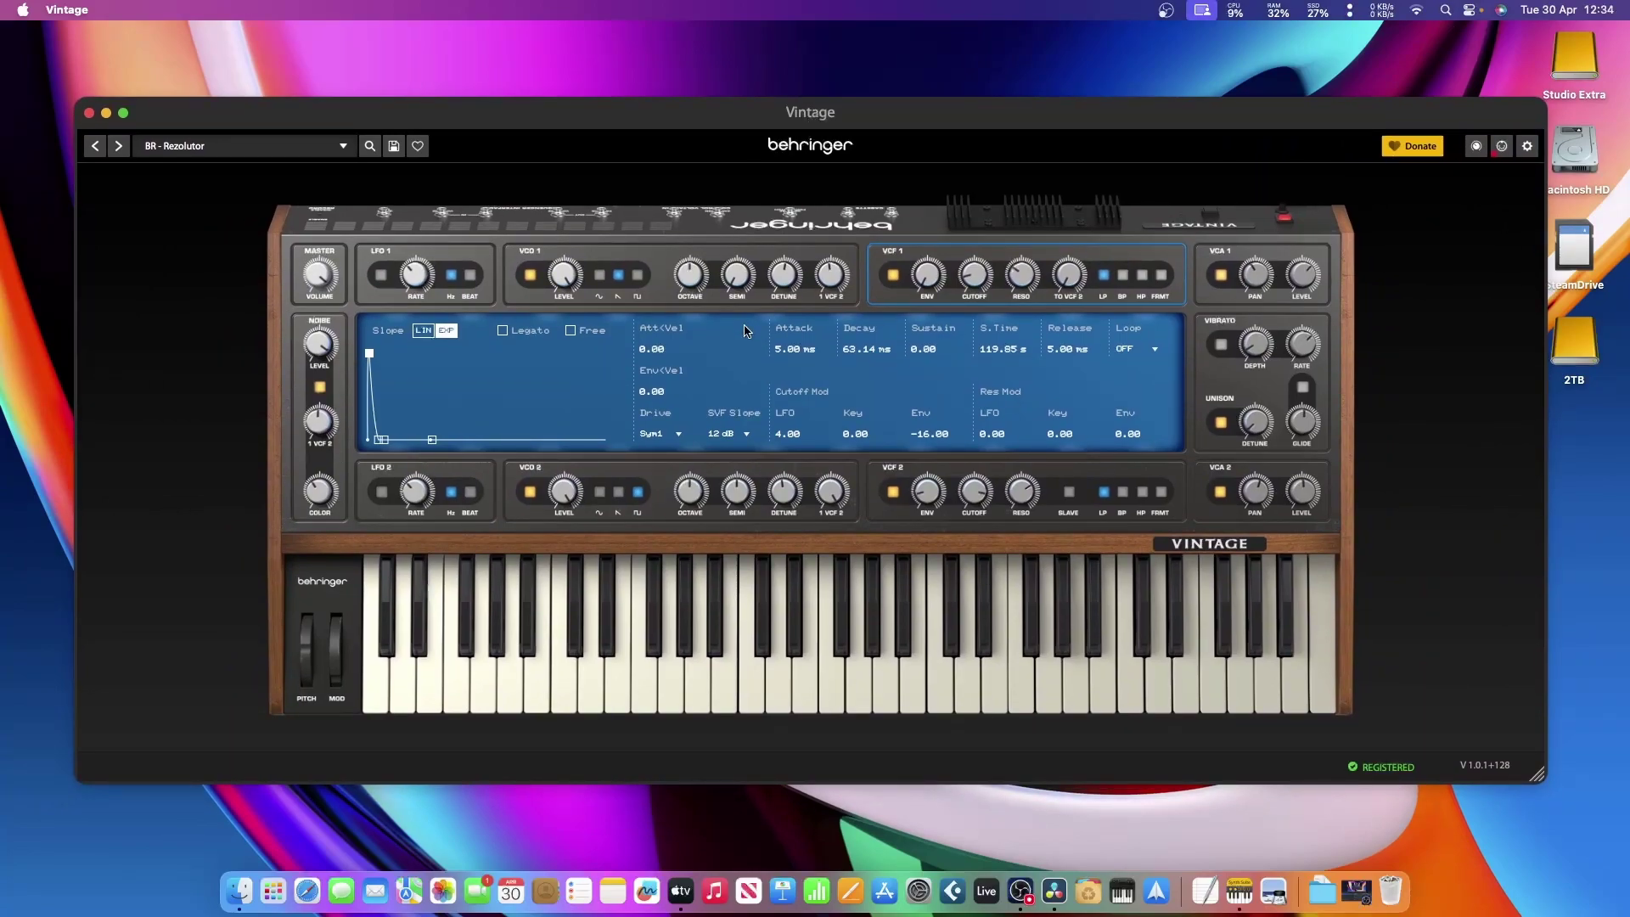
click(88, 114)
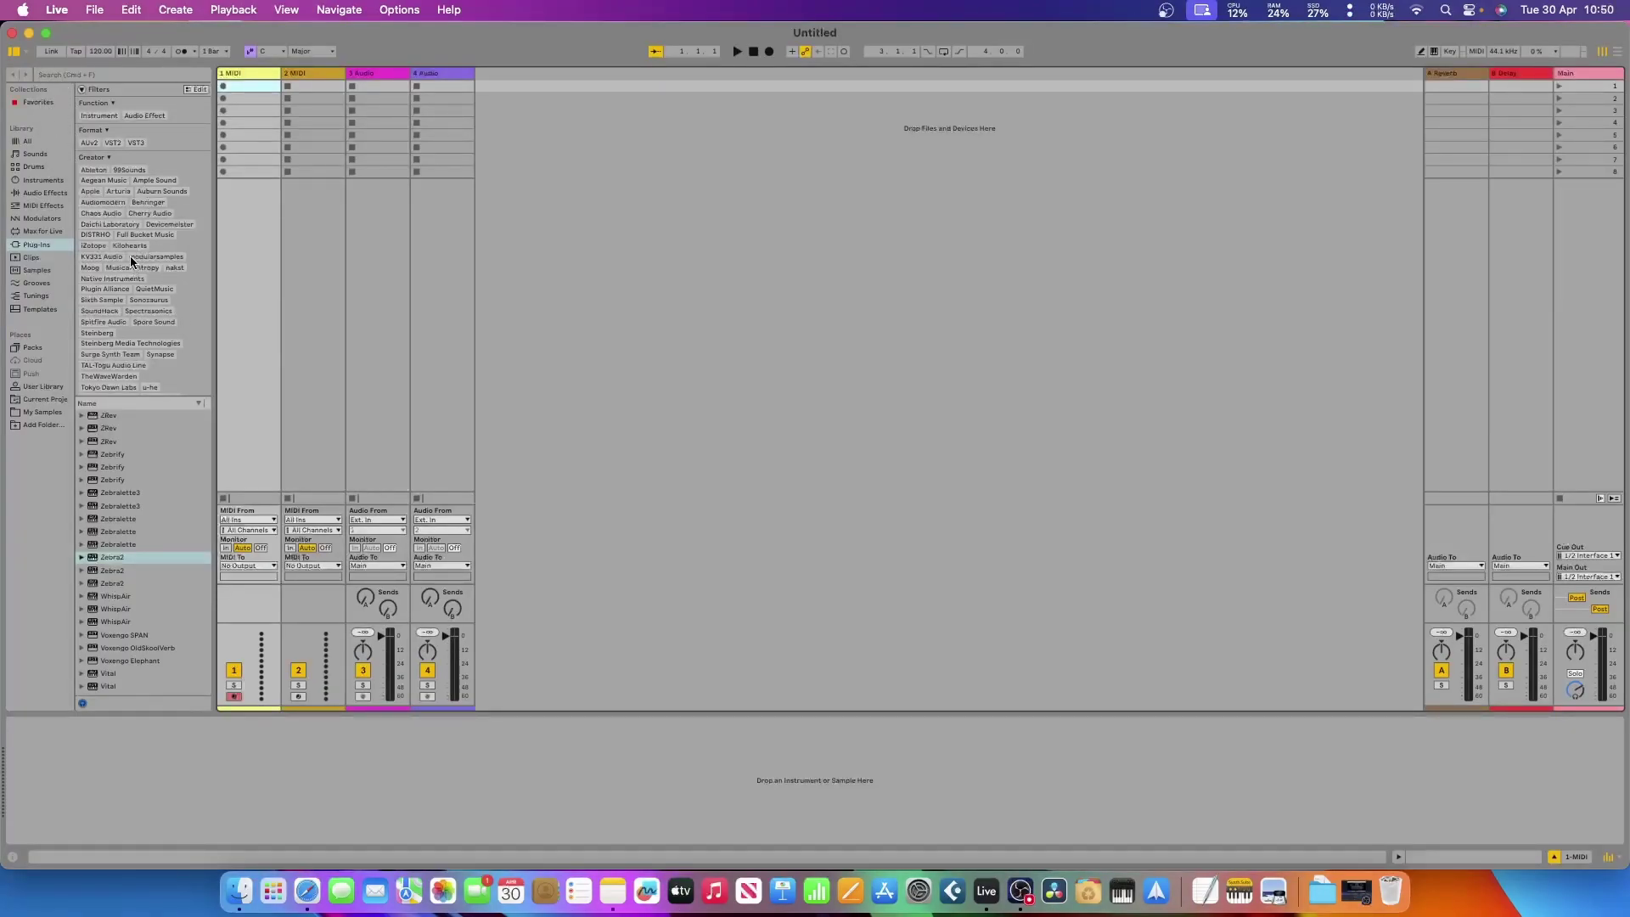
In Ableton Live, filter the plug-ins by the creator Behringer and load the Vintage instrument onto the first MIDI track.
click(137, 203)
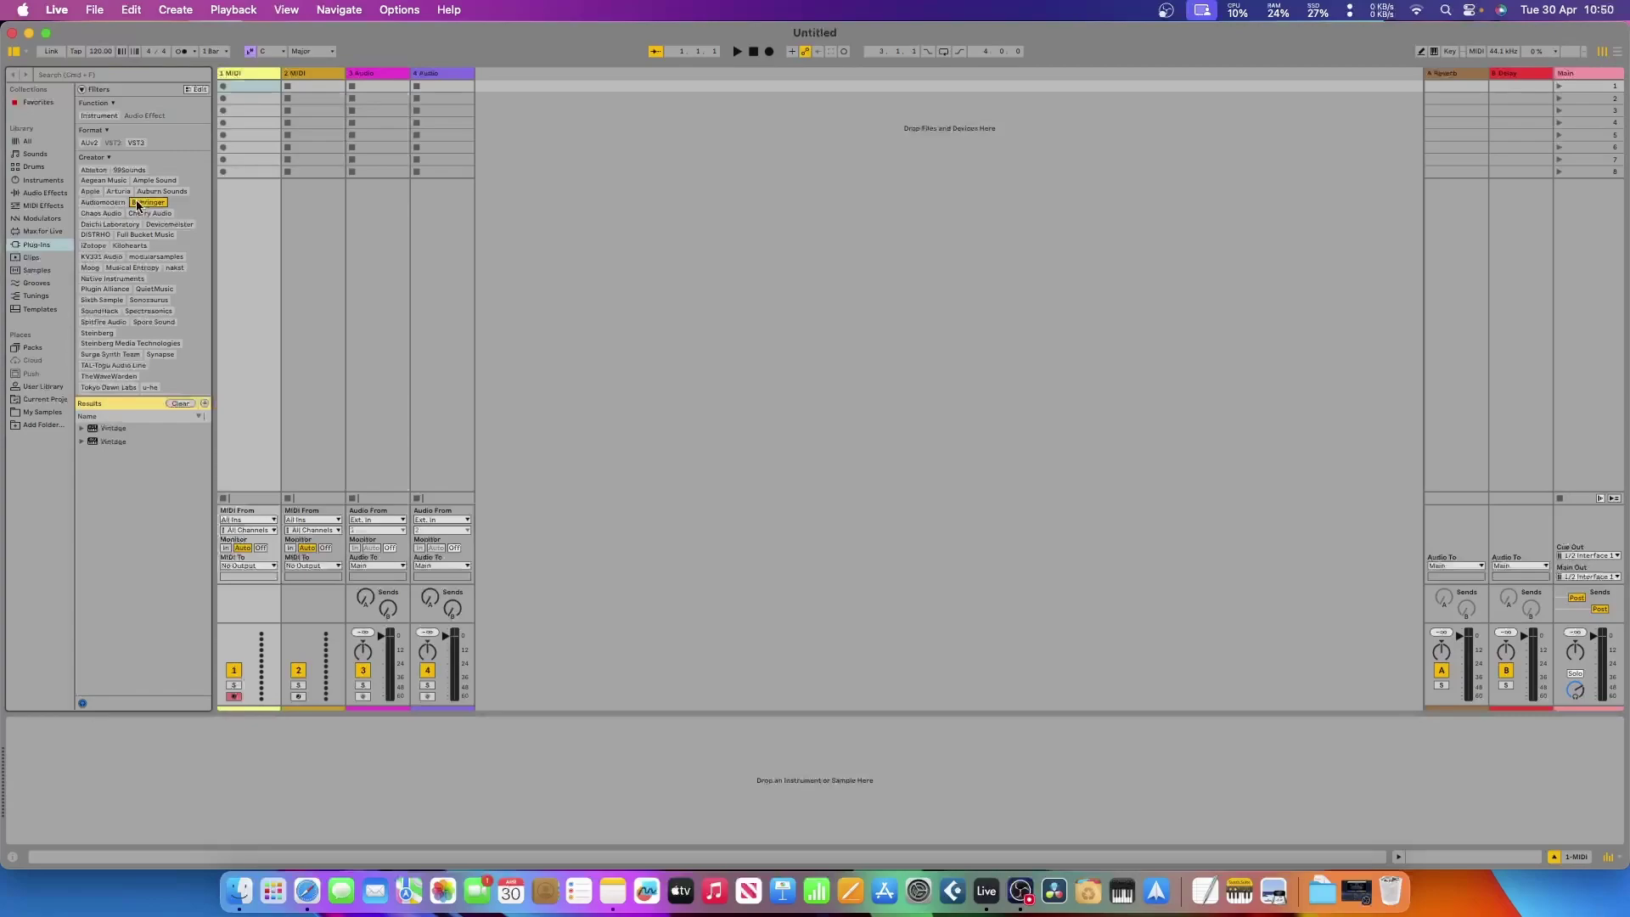
click(102, 428)
double_click(102, 428)
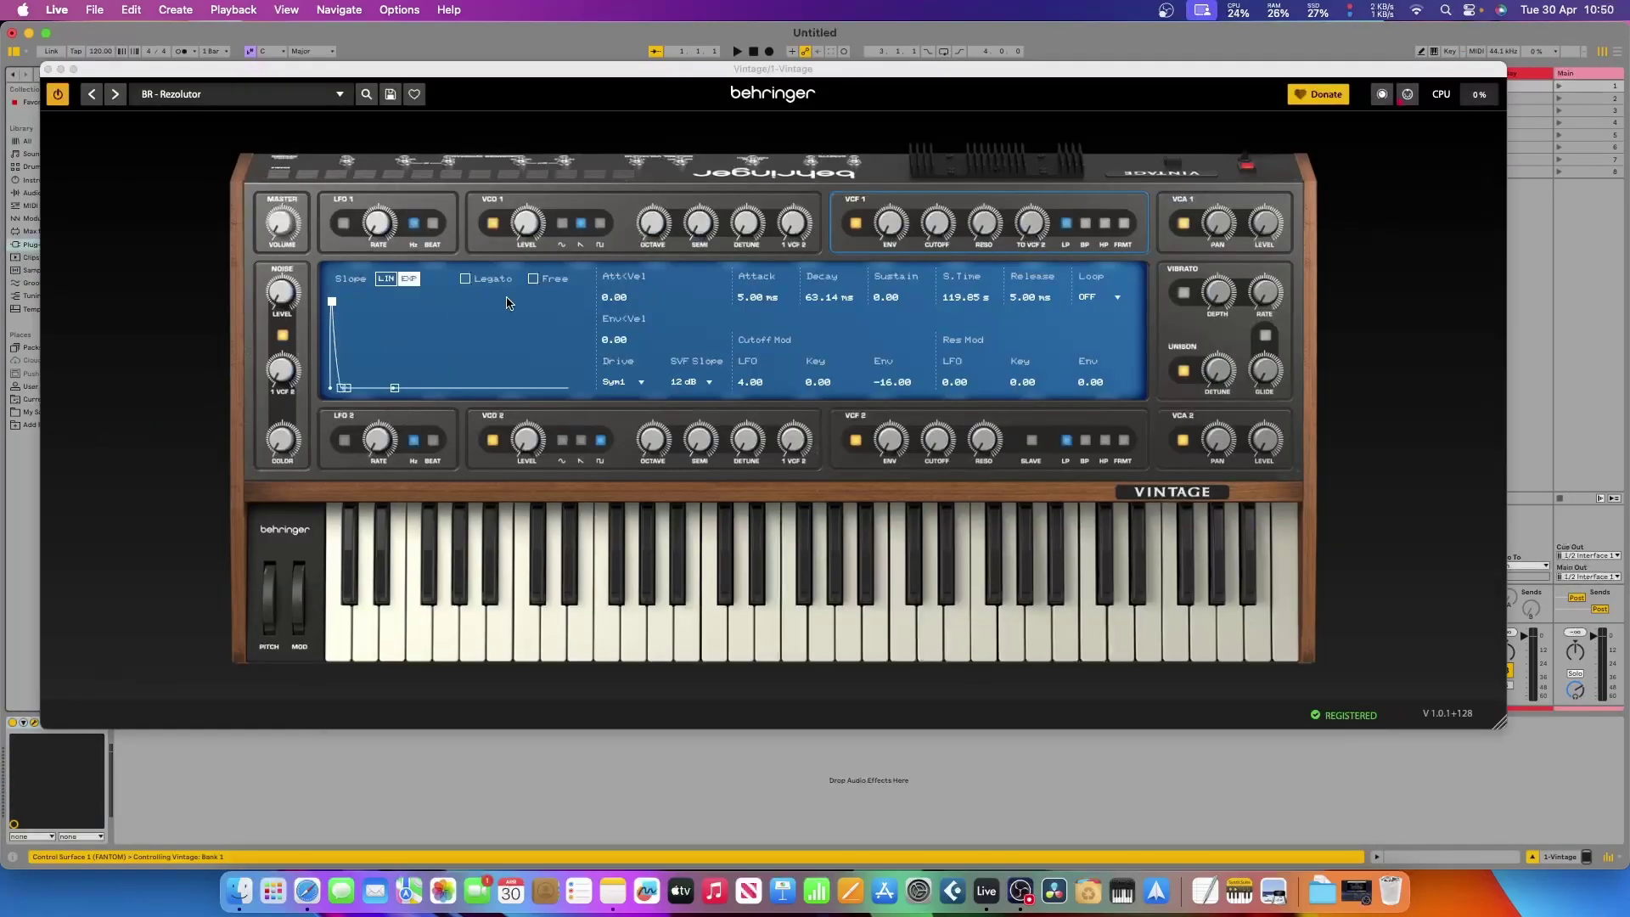
click(598, 320)
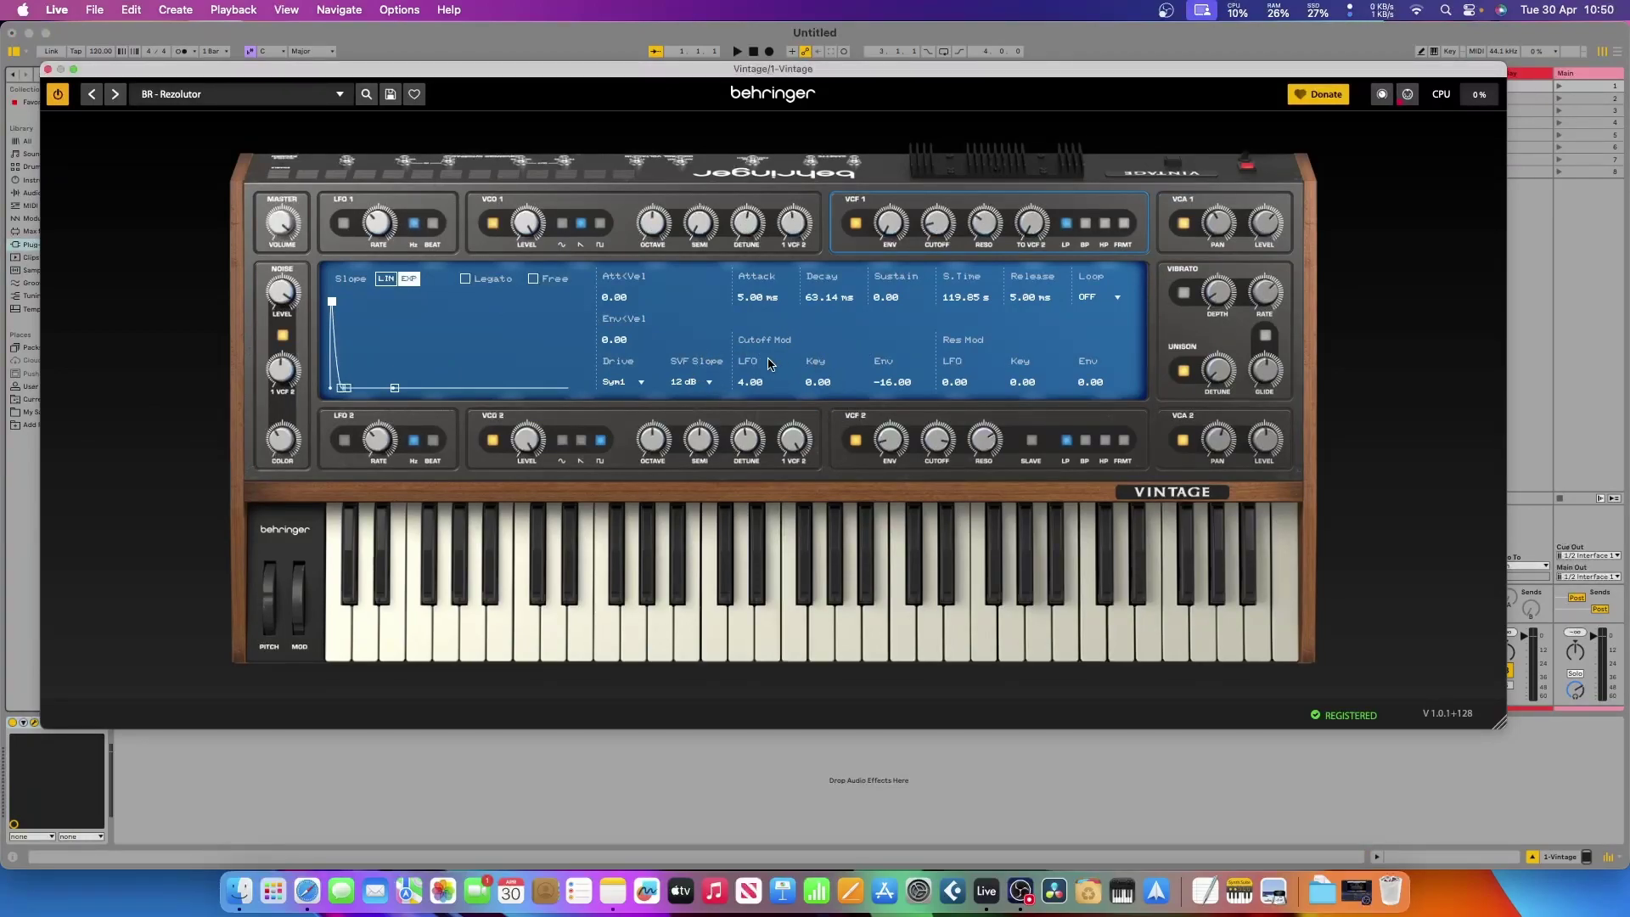
mouse_move(974, 433)
drag(832, 73, 853, 86)
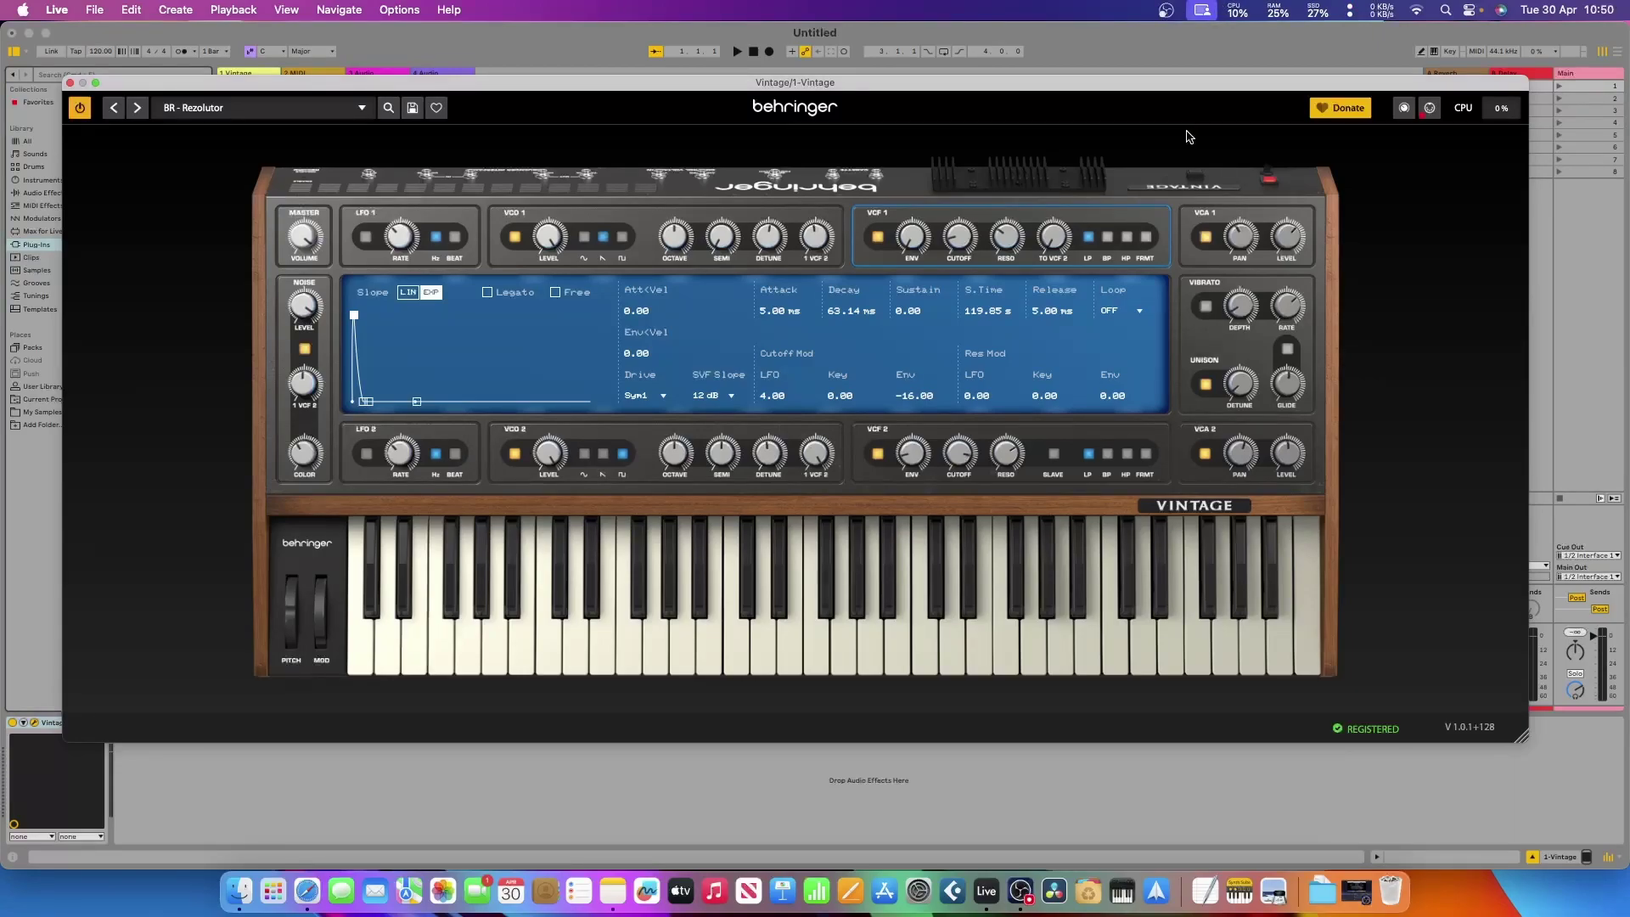
Audition the factory presets Abacus and Afternoon Fever in the Vintage synth.
click(297, 116)
mouse_move(299, 119)
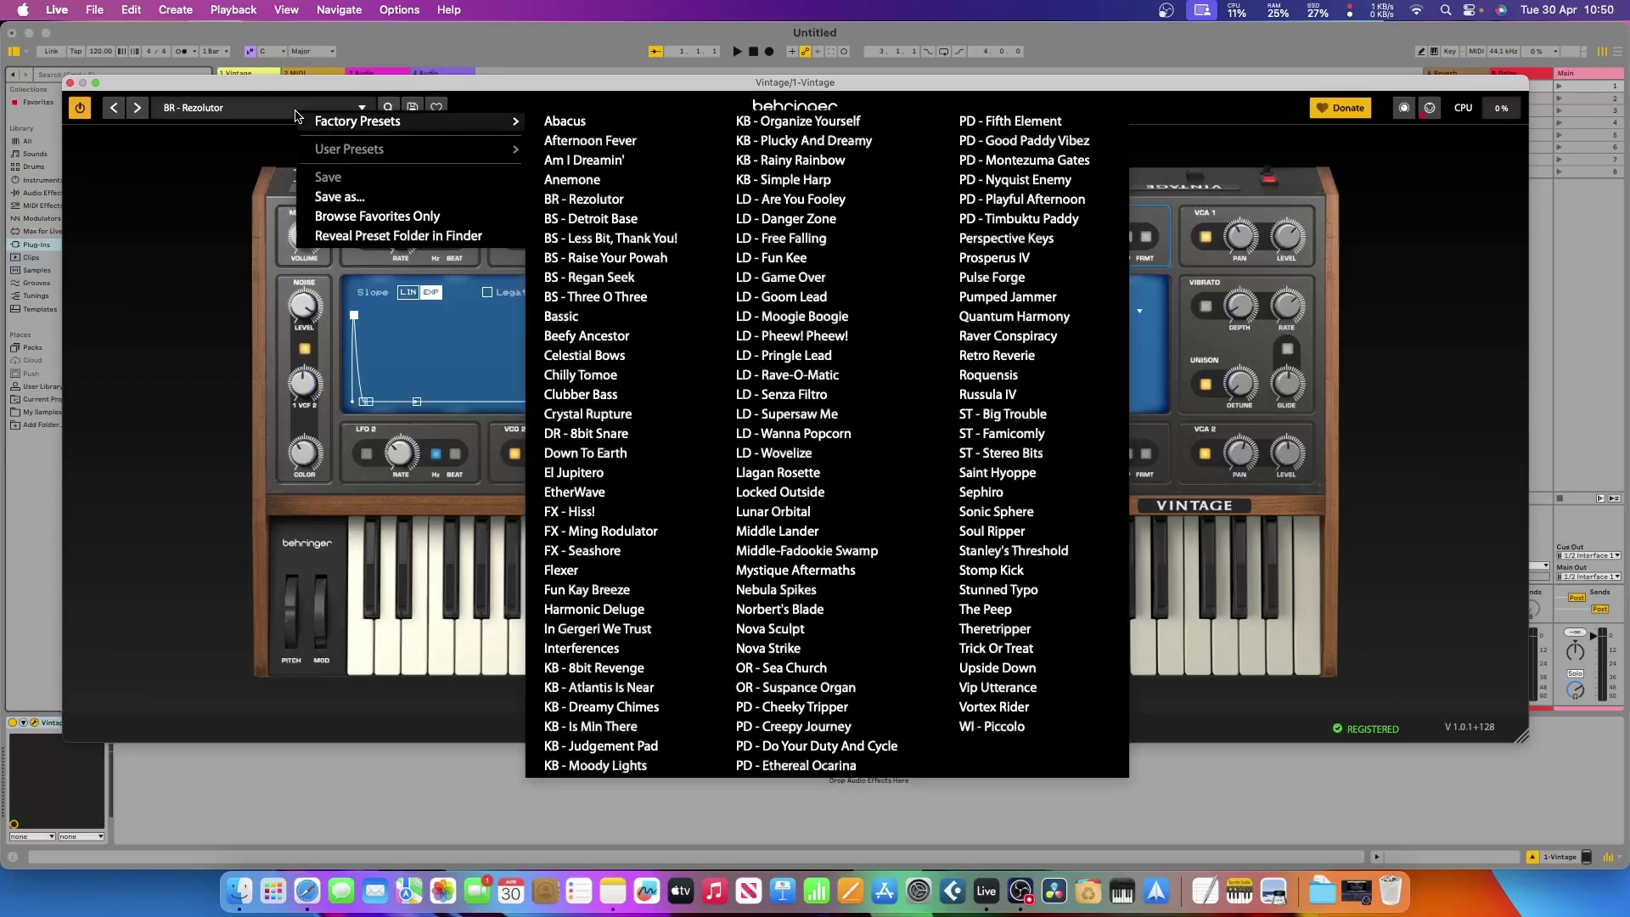
click(566, 121)
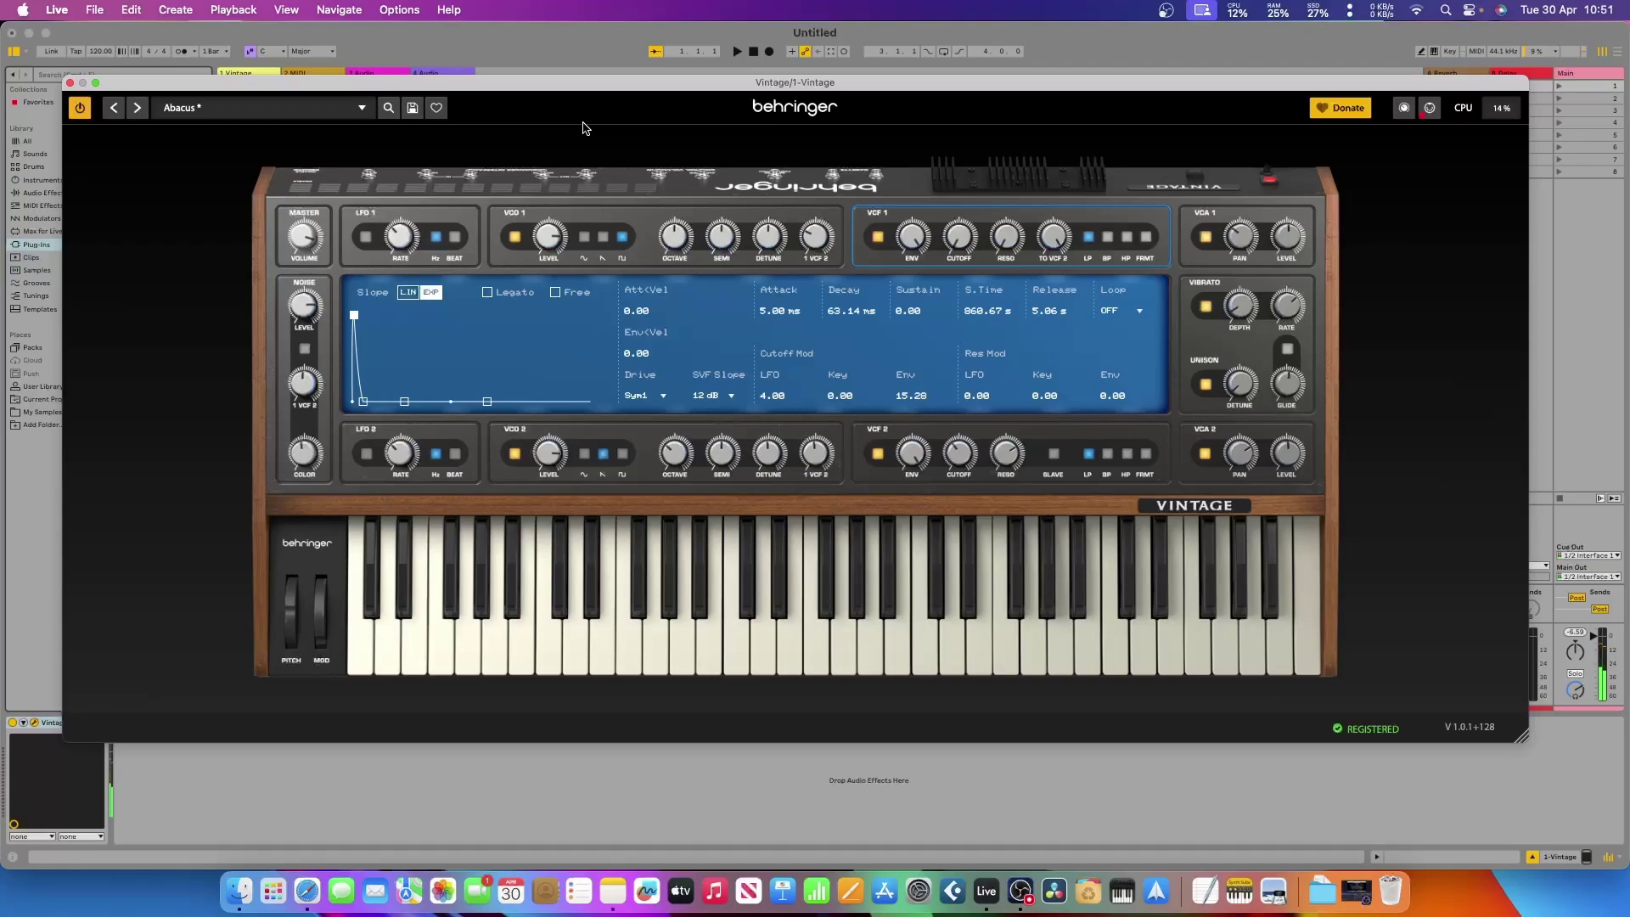
click(334, 117)
mouse_move(335, 120)
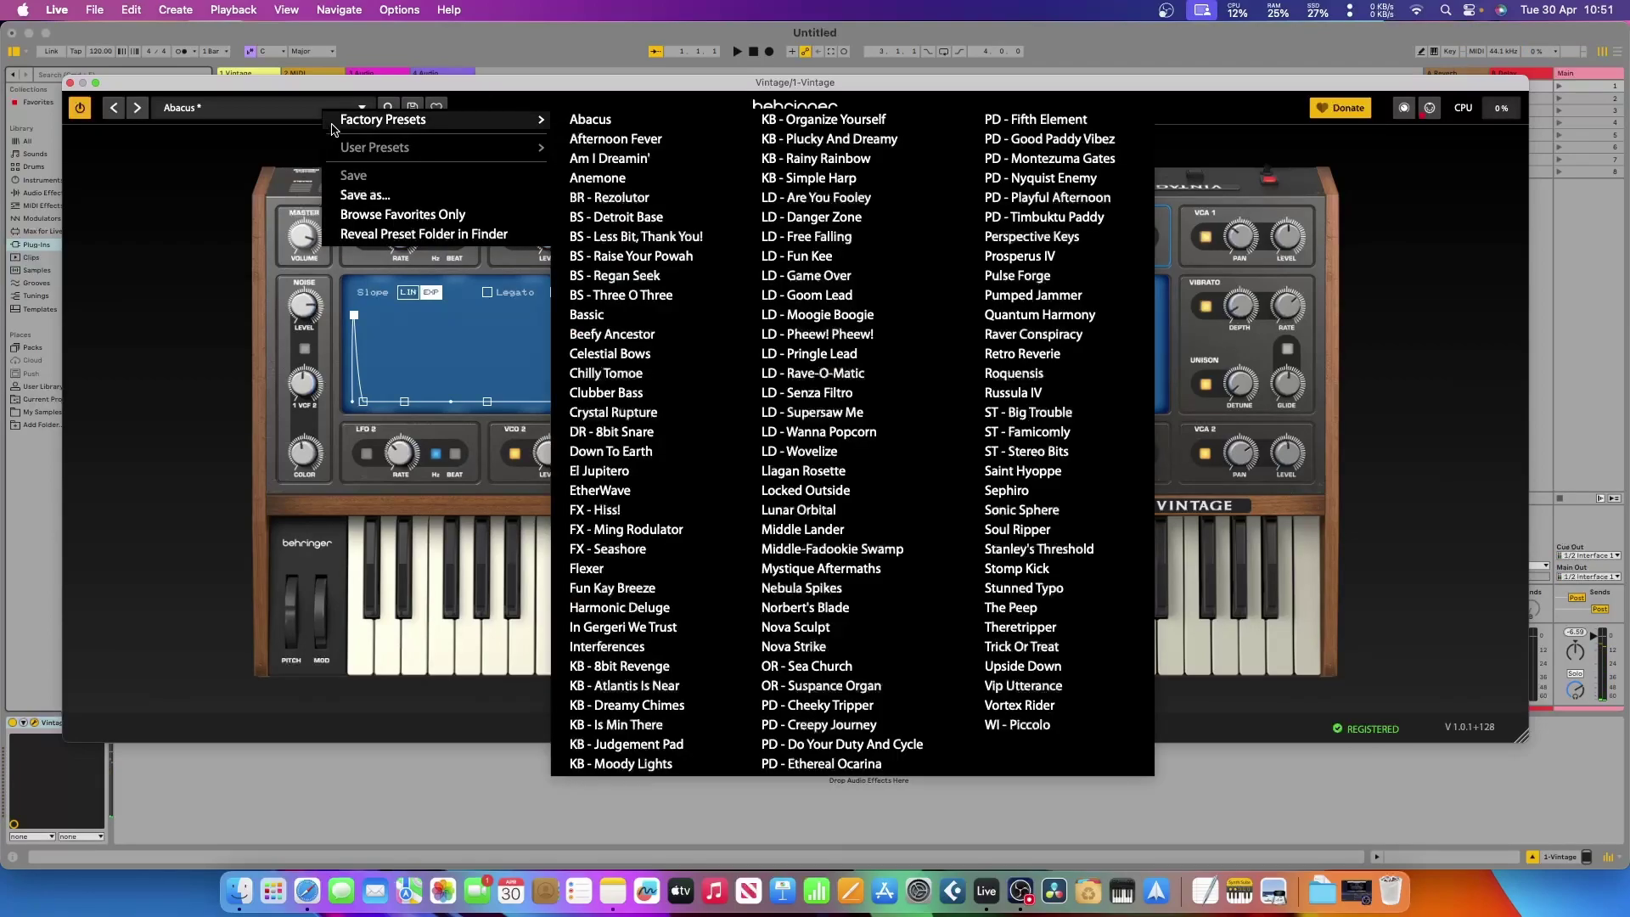
click(623, 141)
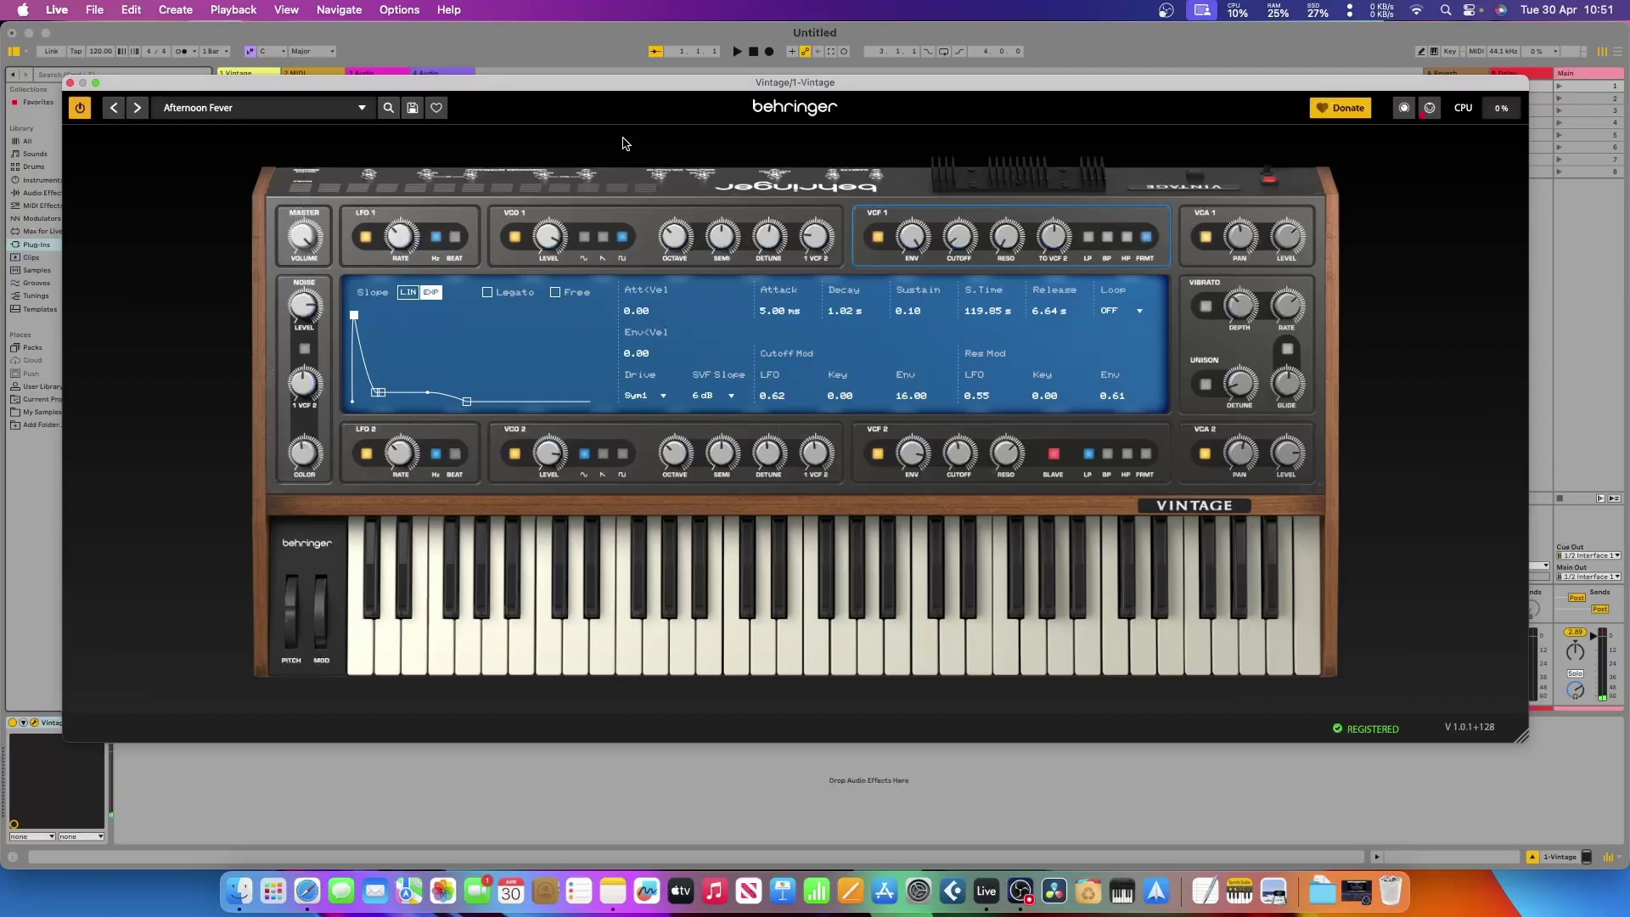
Audition the factory presets Am I Dreamin' and Pumped Jammer in the Vintage synth.
click(353, 110)
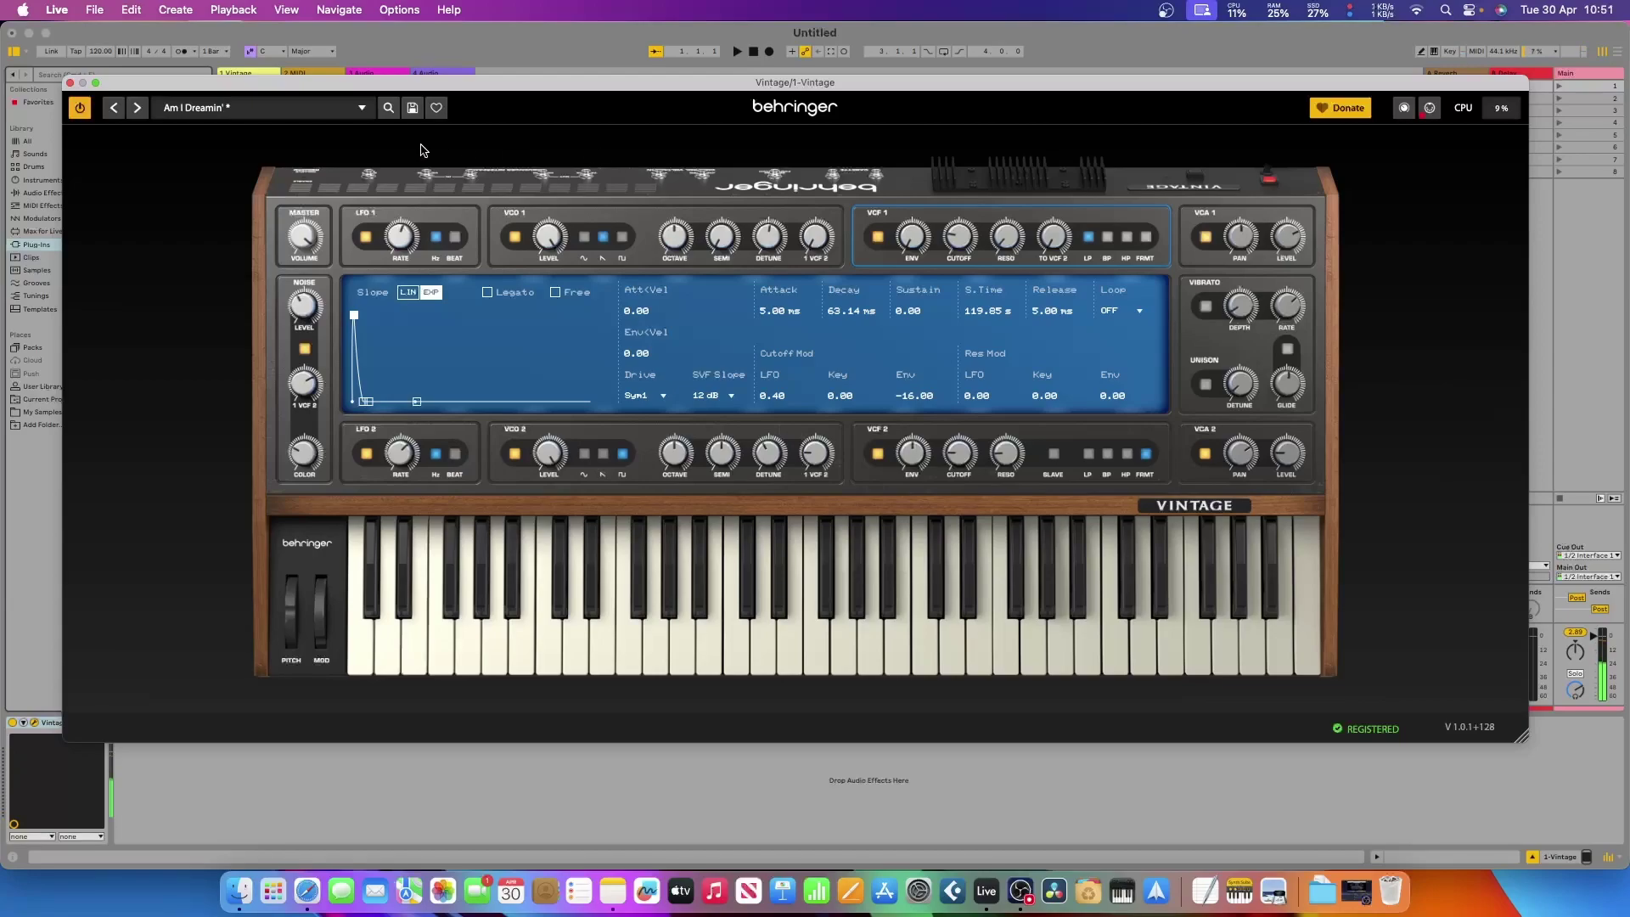
click(331, 115)
mouse_move(373, 129)
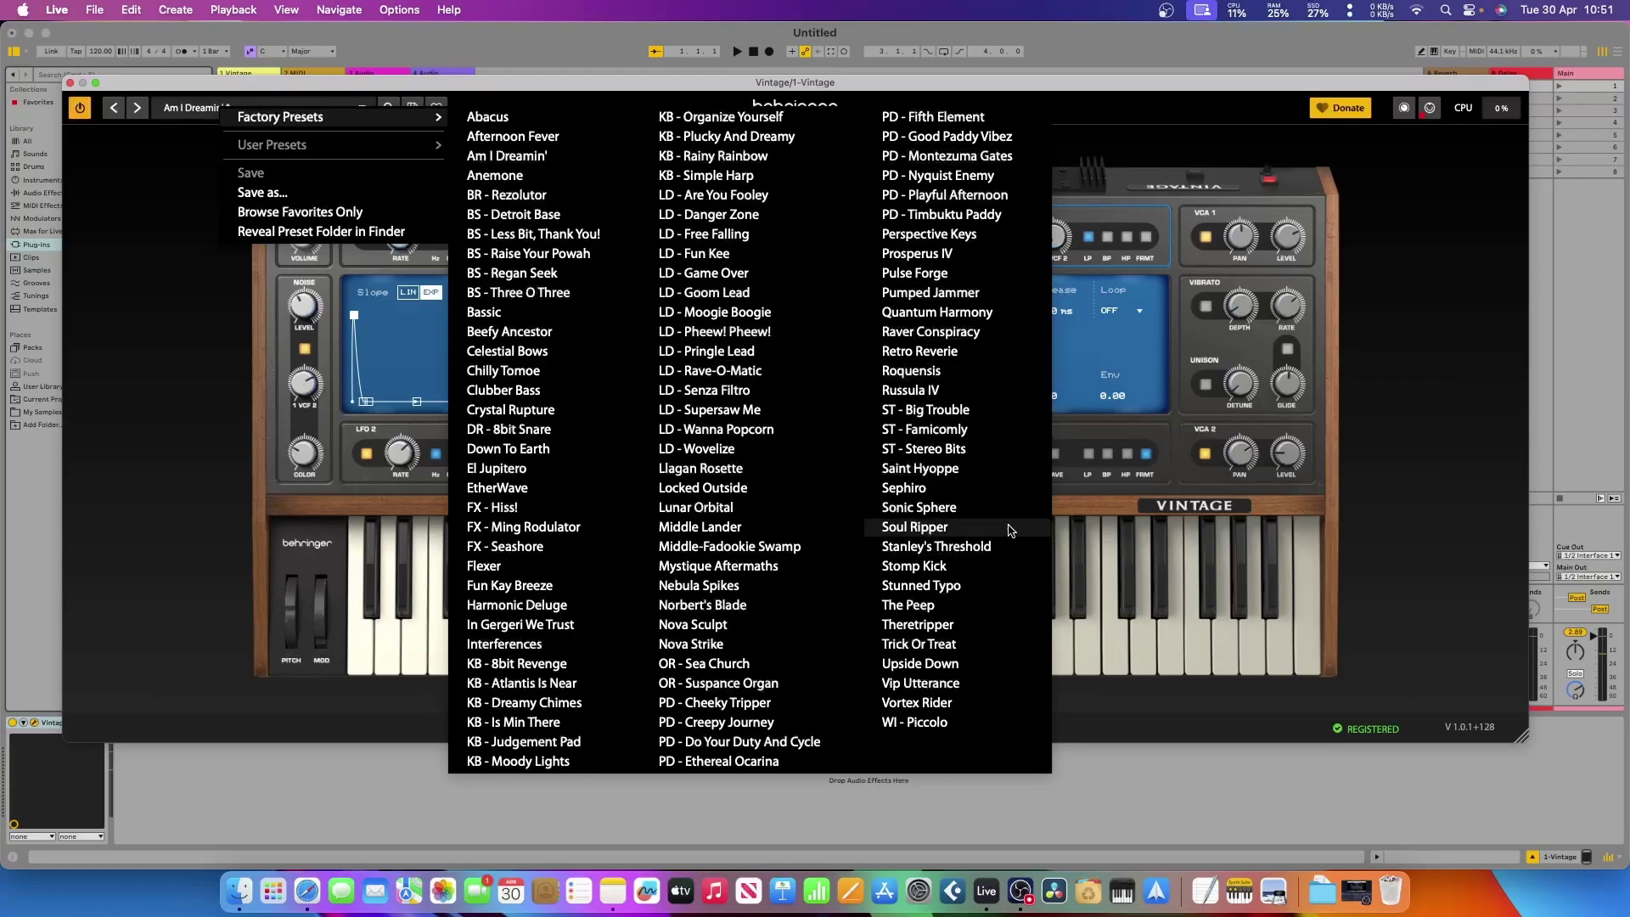
click(932, 293)
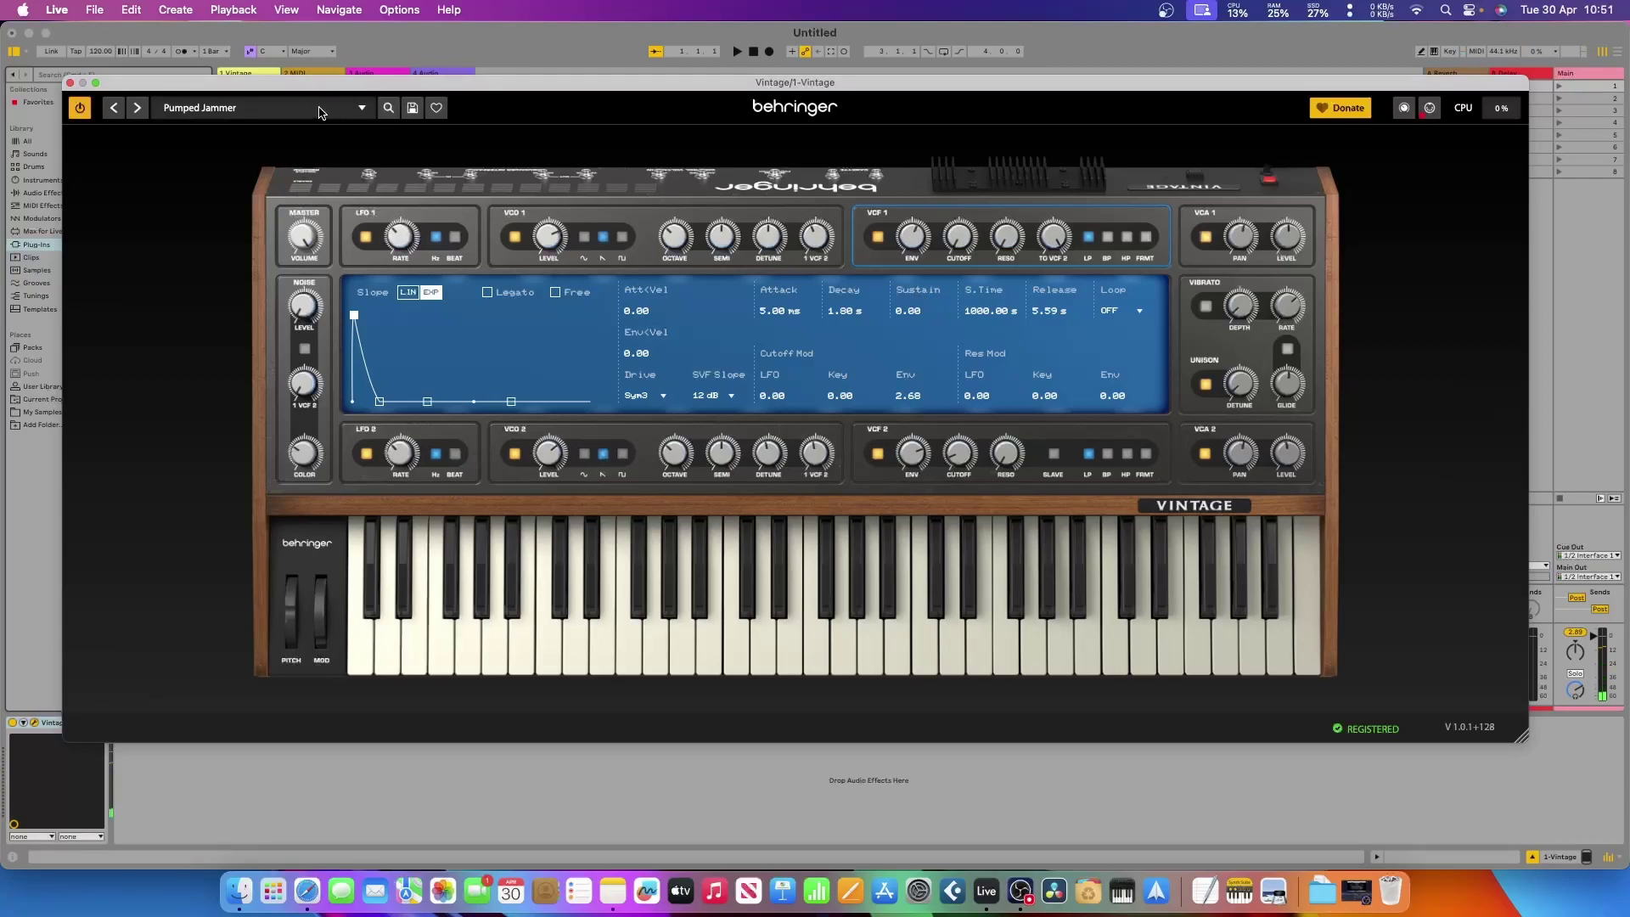
Load the factory preset Beefy Ancestor and play low and high notes to hear its sound.
click(279, 108)
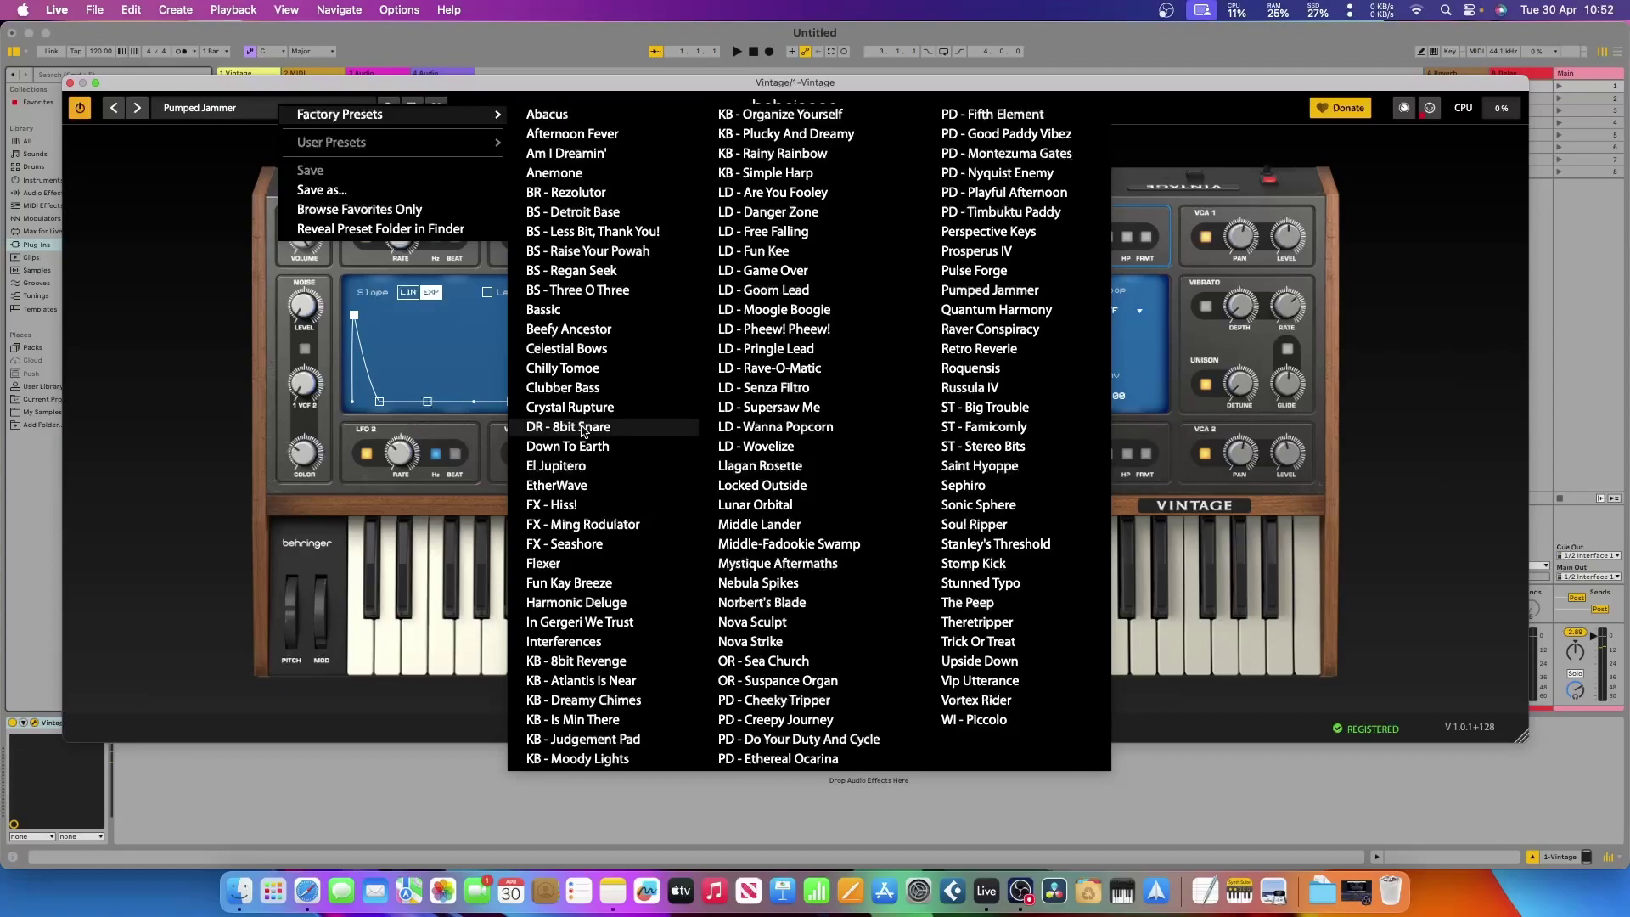
click(575, 329)
key(f)
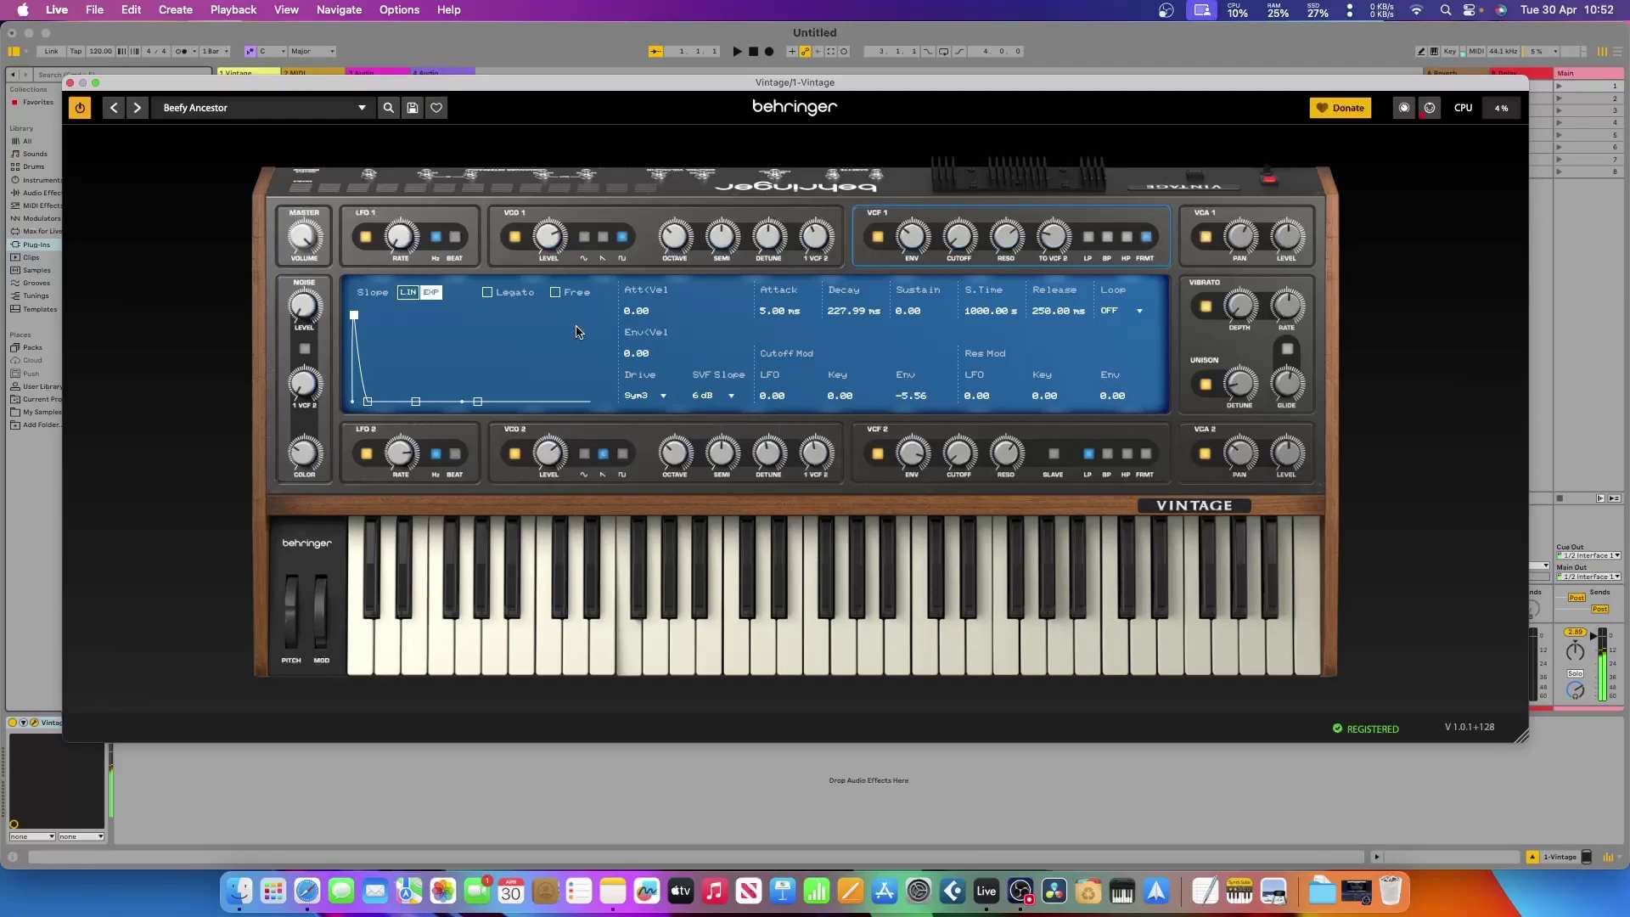
key(f)
key(k)
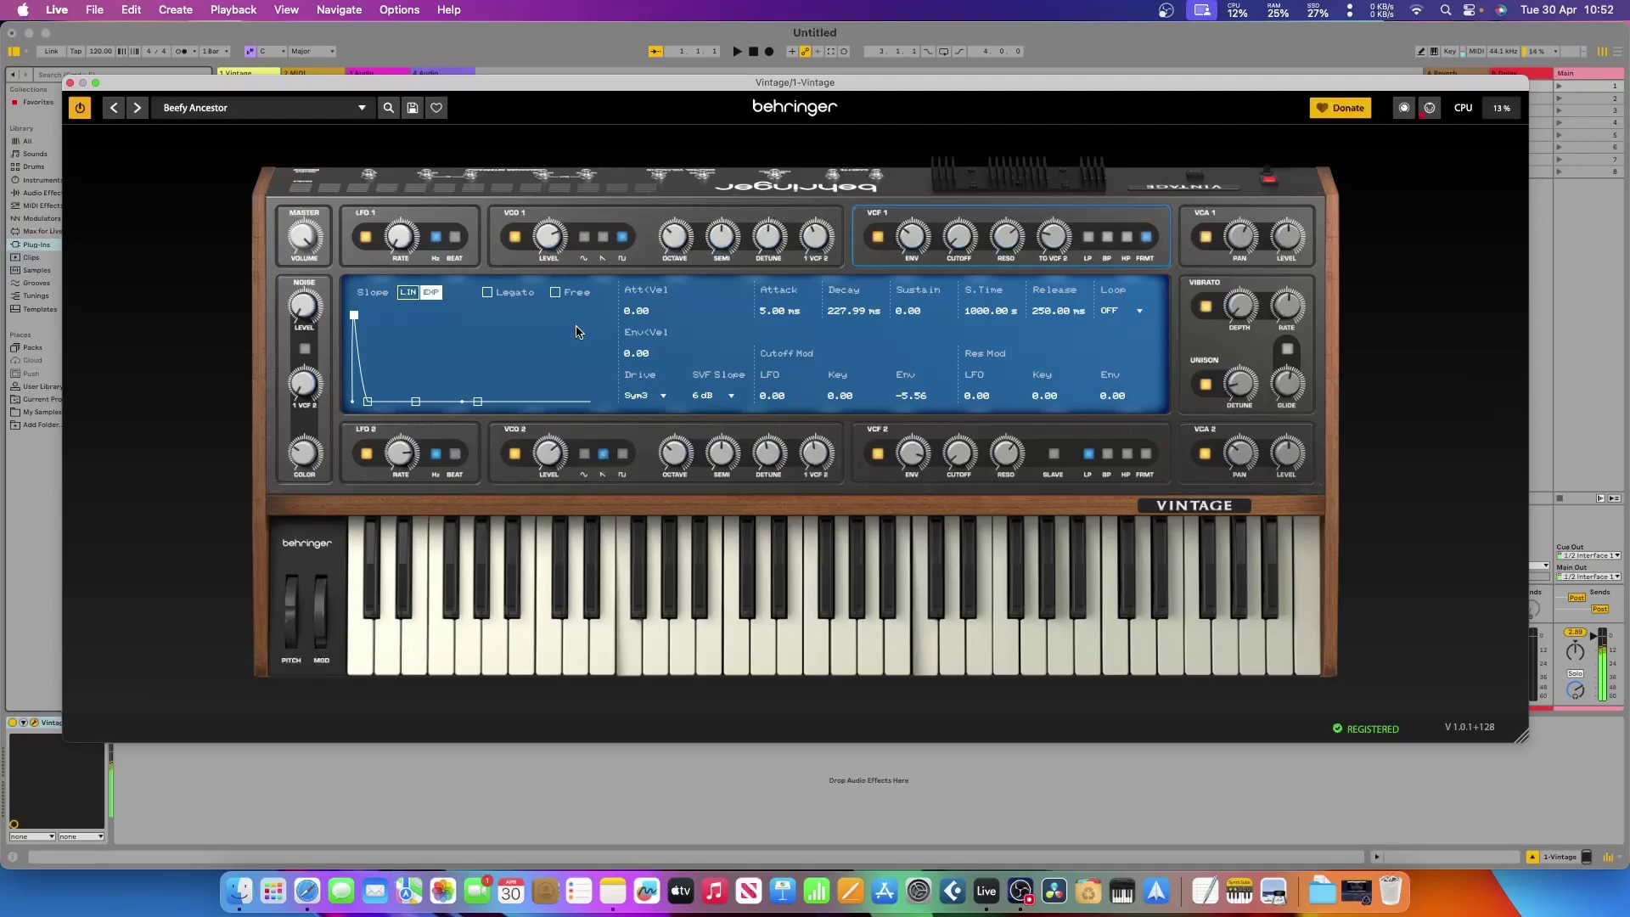
key(k)
key(f)
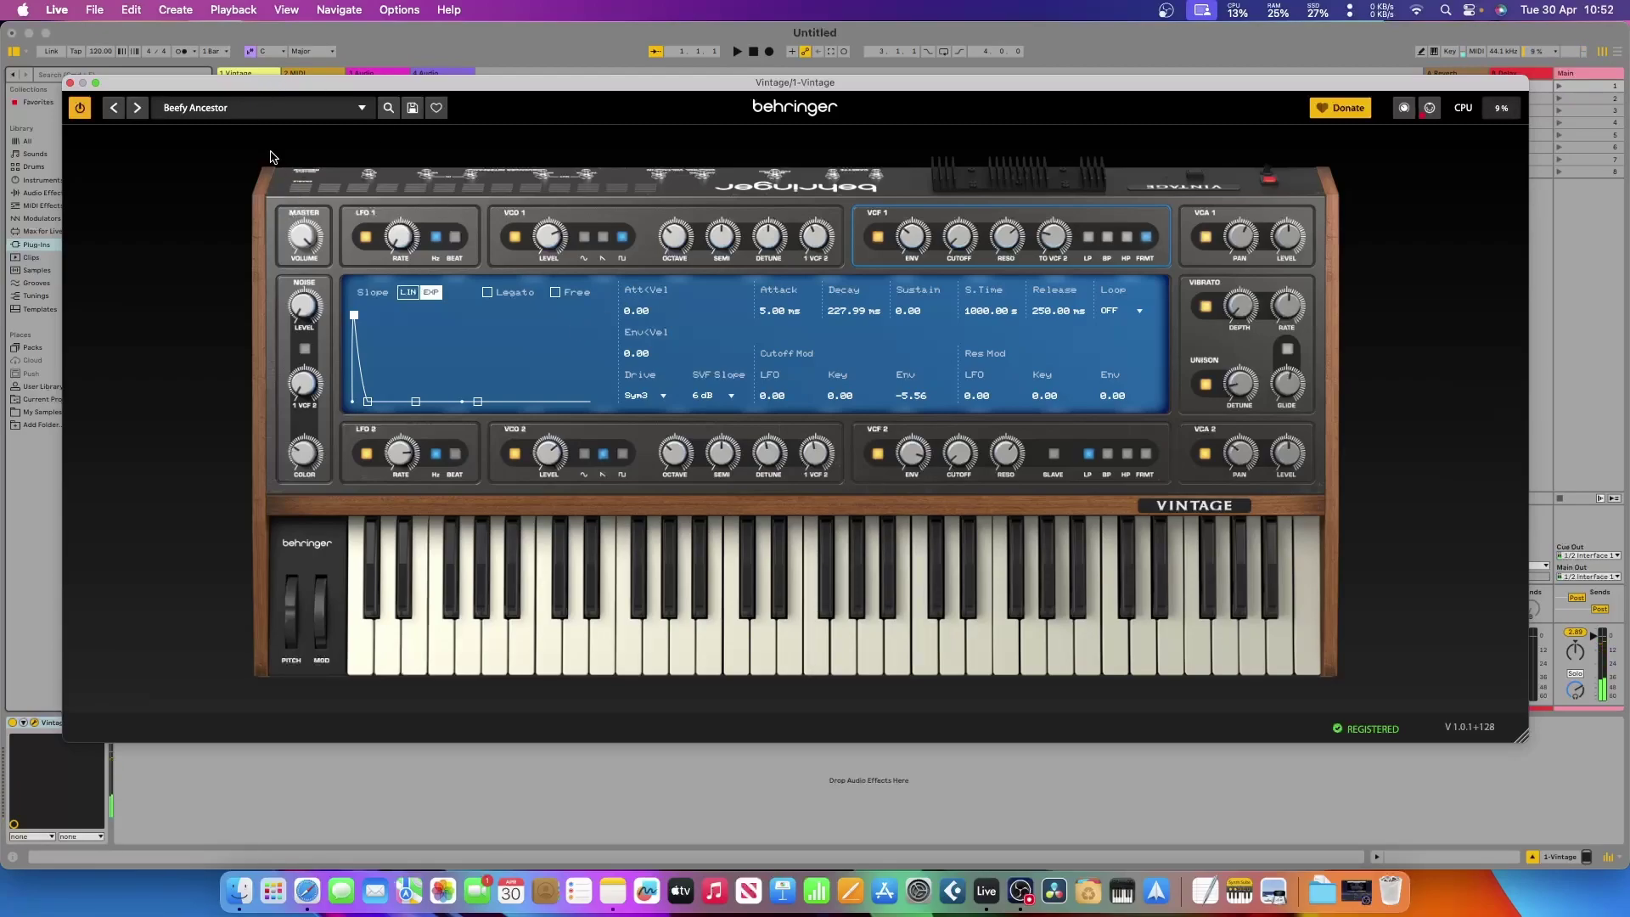
Load the factory preset Harmonic Deluge in the Vintage synth to audition it.
click(236, 105)
mouse_move(408, 109)
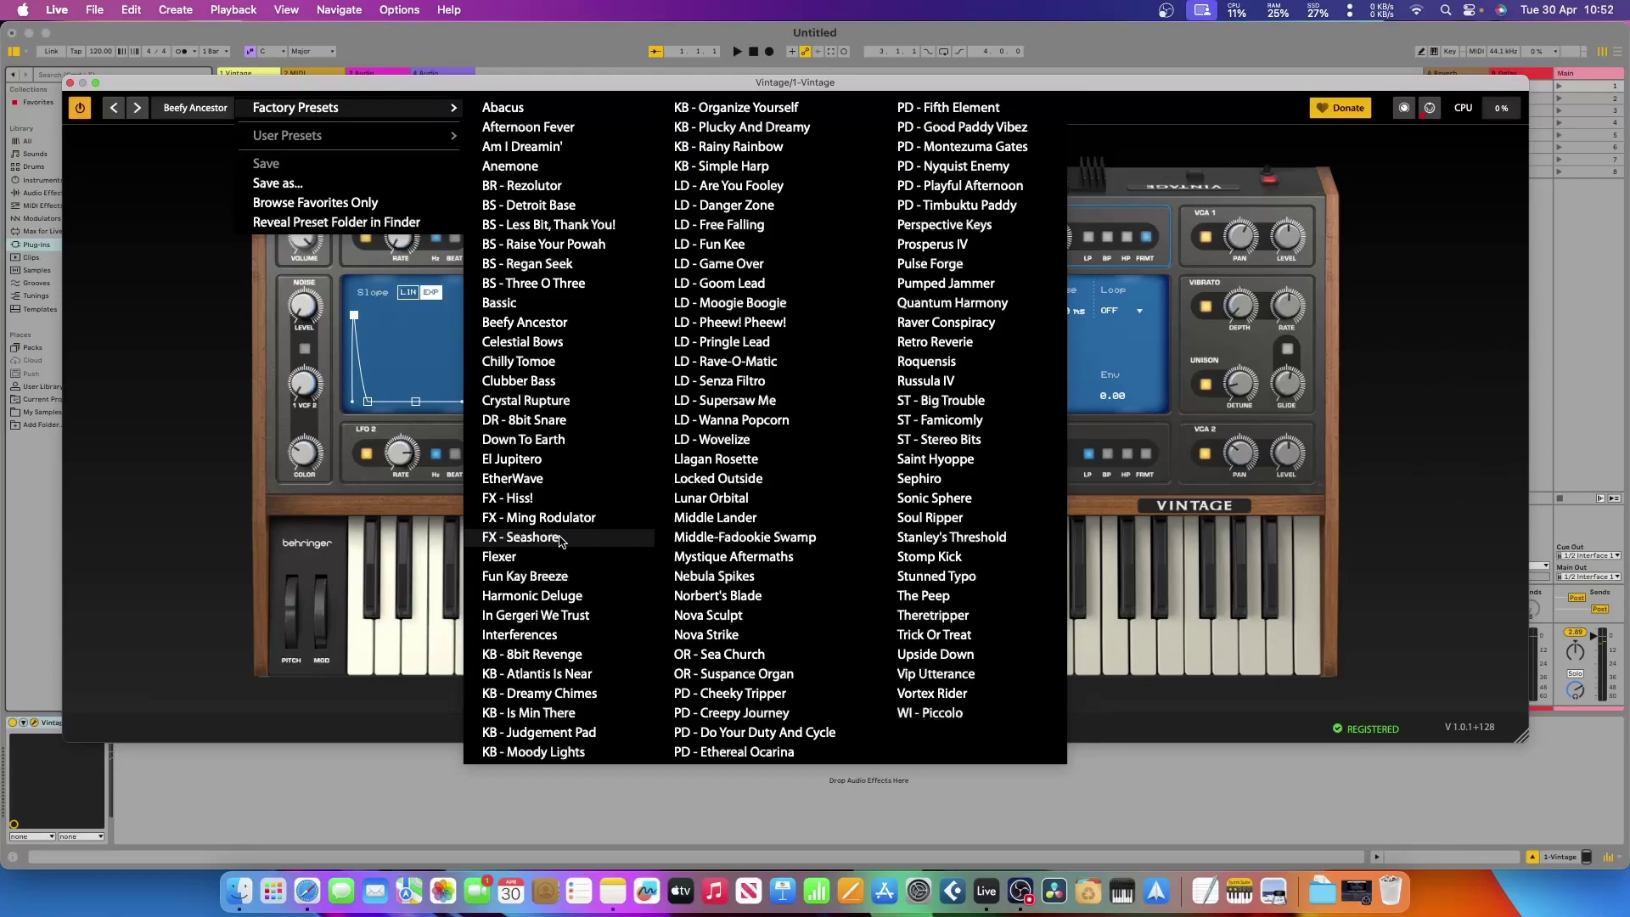
click(556, 602)
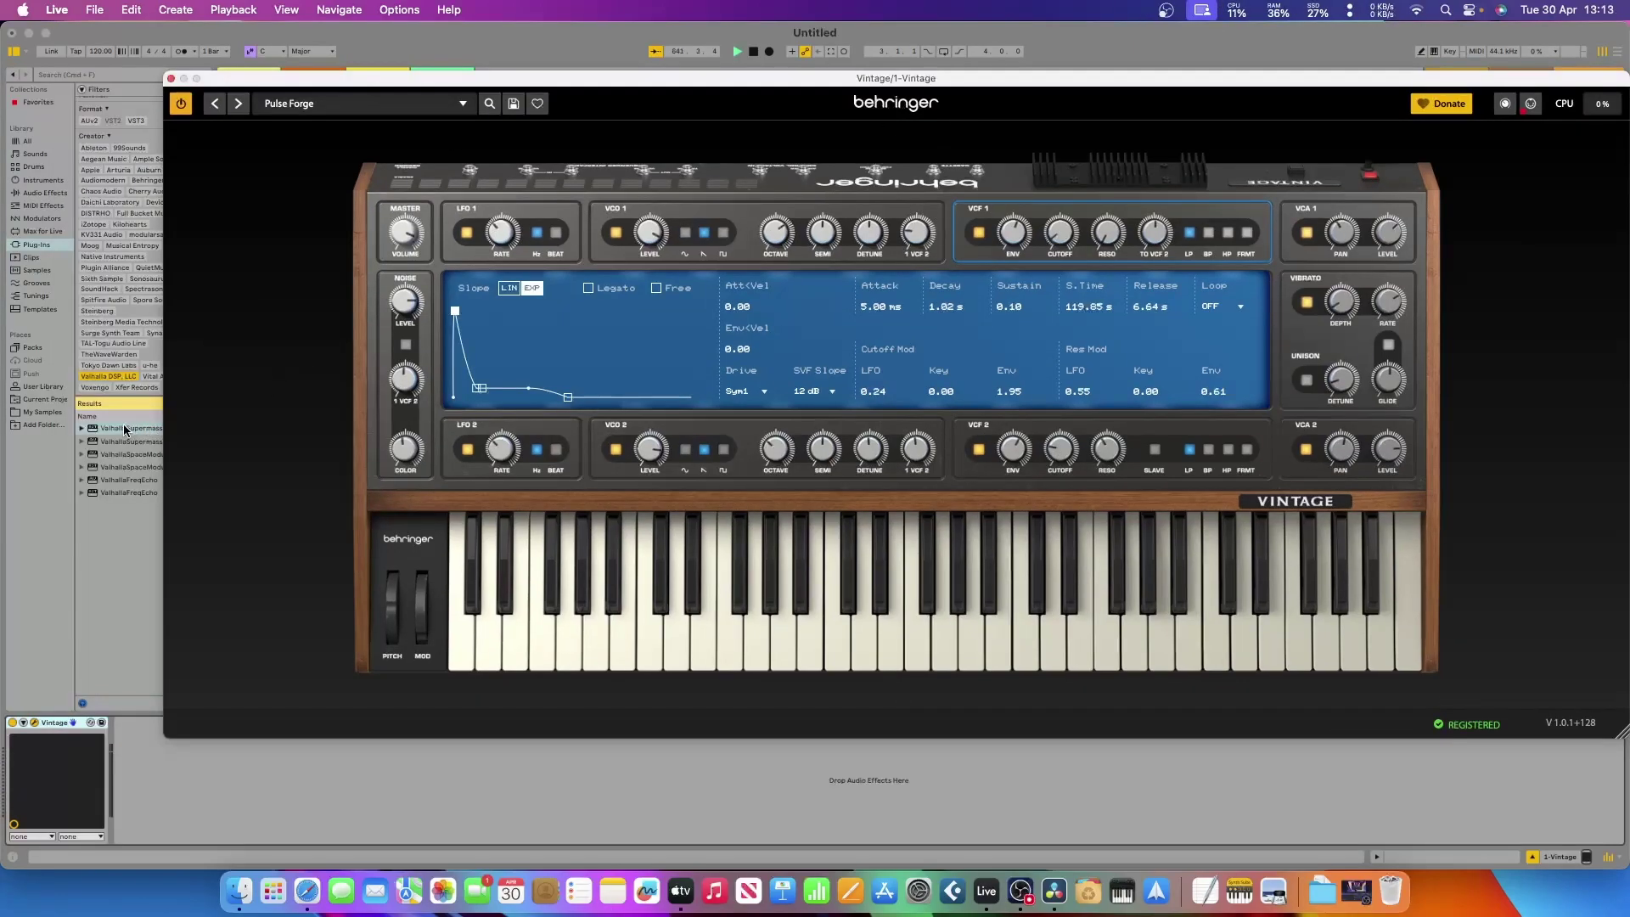
Add ValhallaSupermassive after the Vintage synth, load its user preset Reverb 2, and close the effect's window.
drag(124, 427, 188, 779)
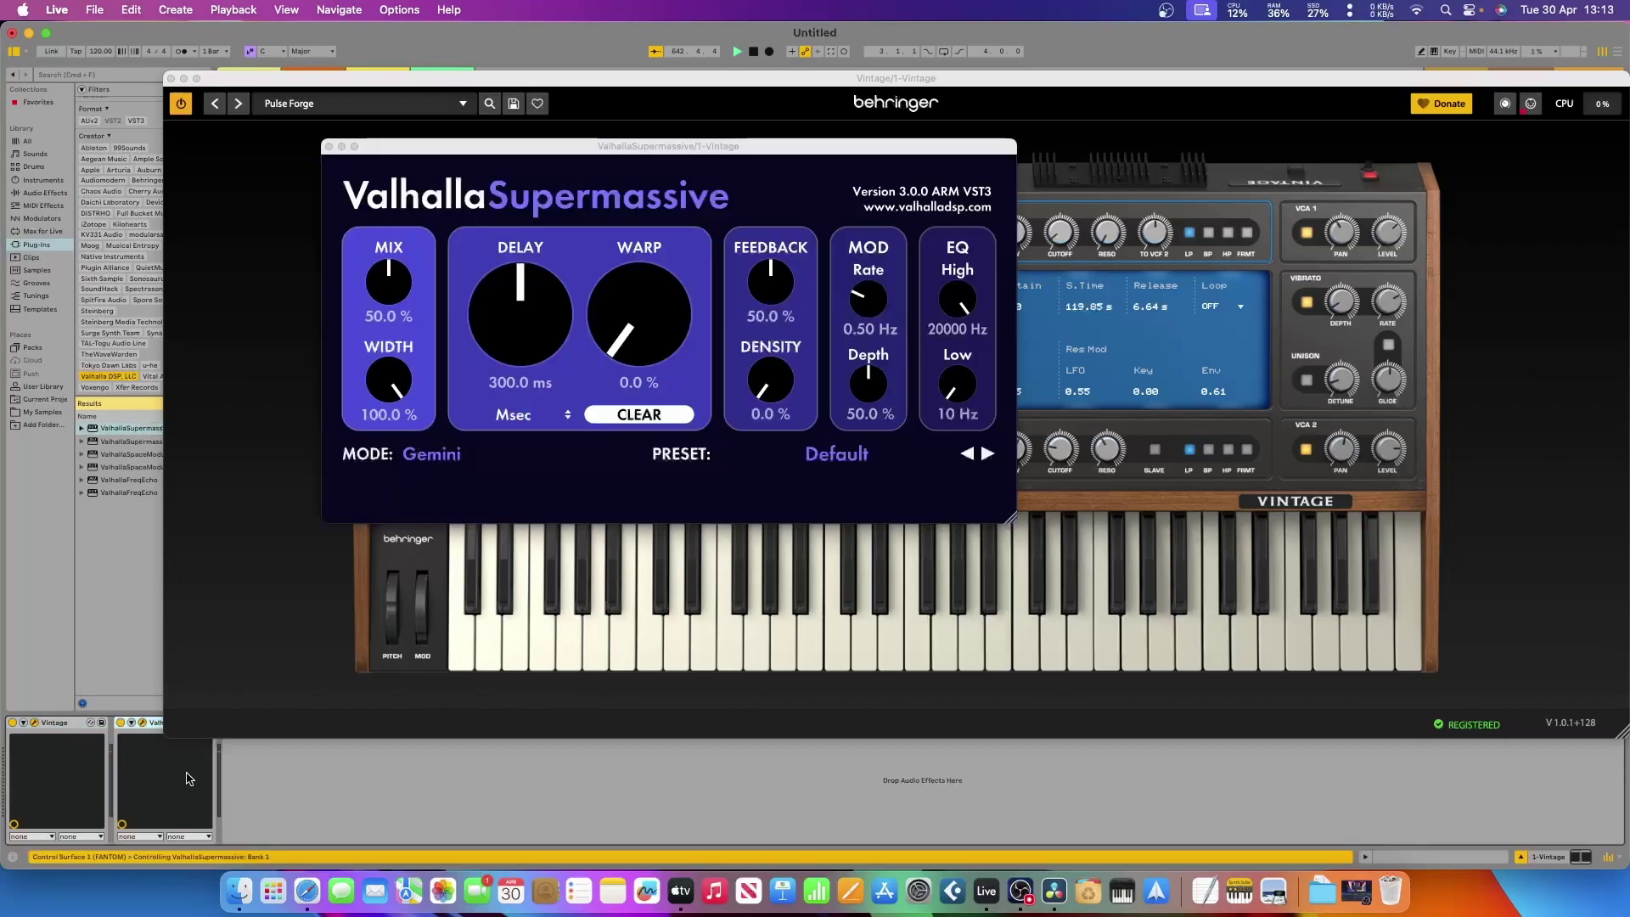
click(787, 457)
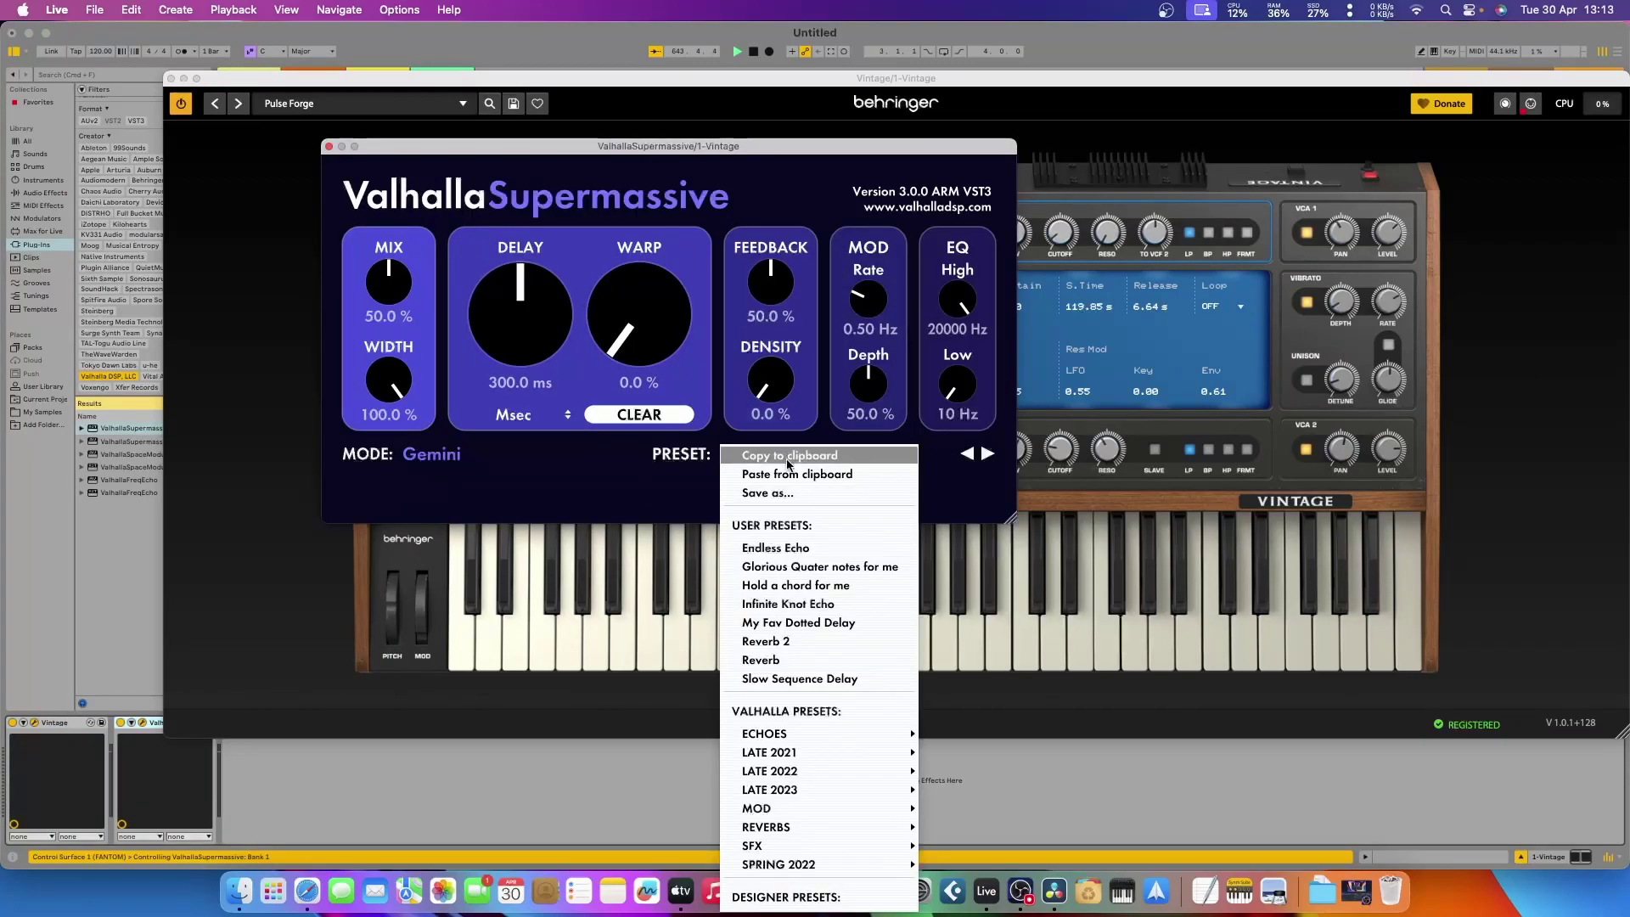
click(809, 643)
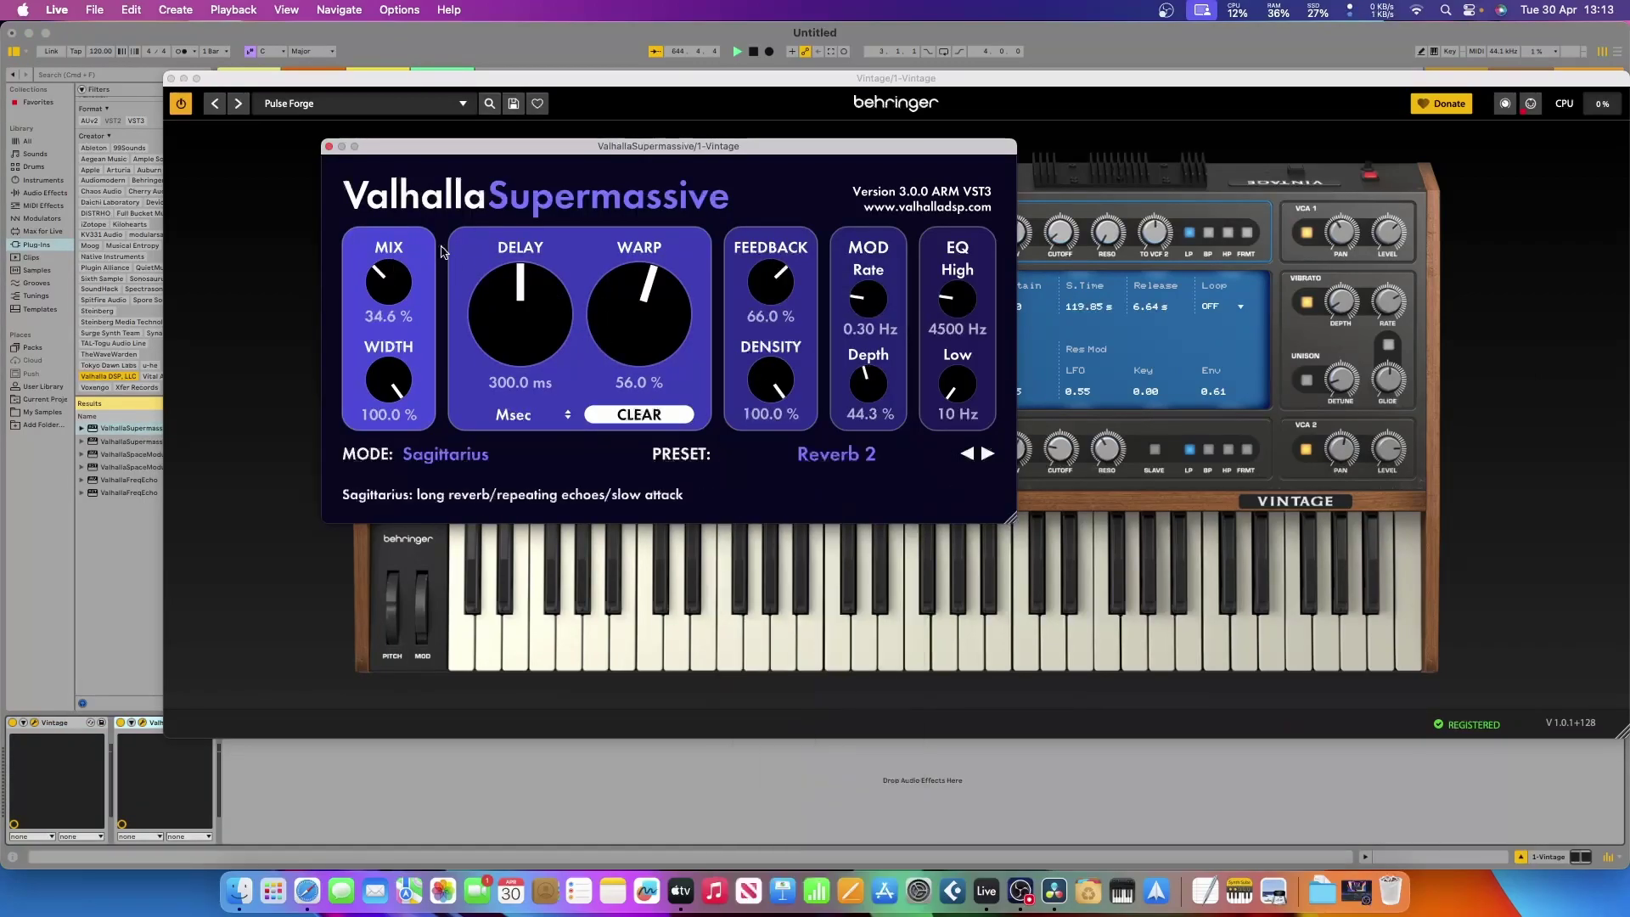
click(329, 147)
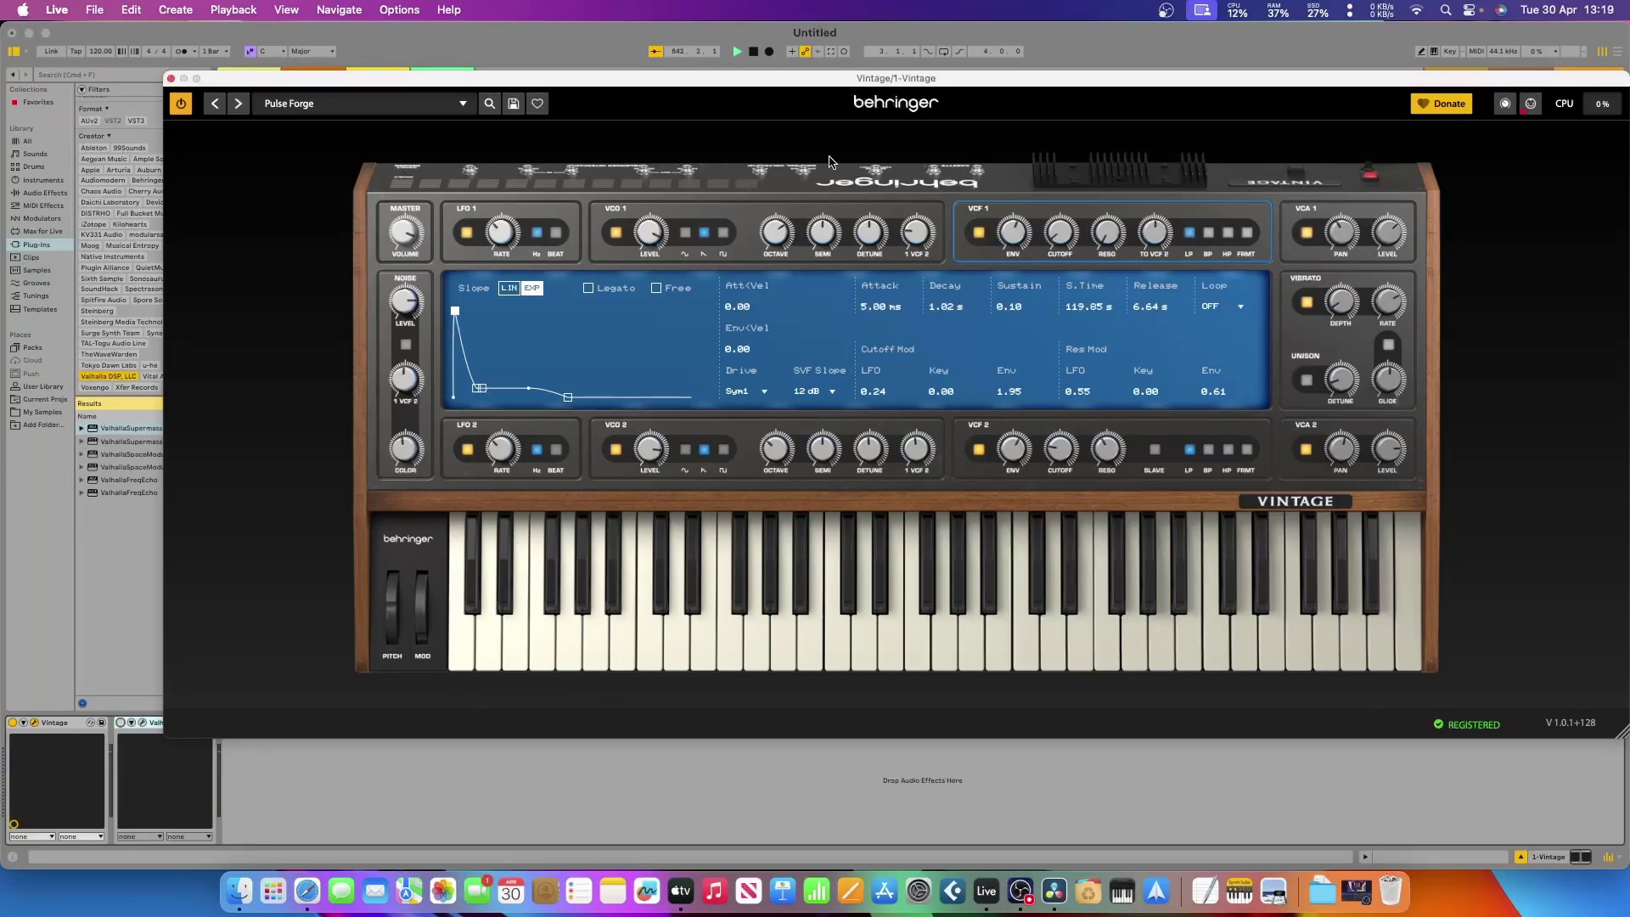
Turn on favourites-only browsing for the Vintage presets, look through the factory preset list, and close it.
click(442, 109)
mouse_move(444, 112)
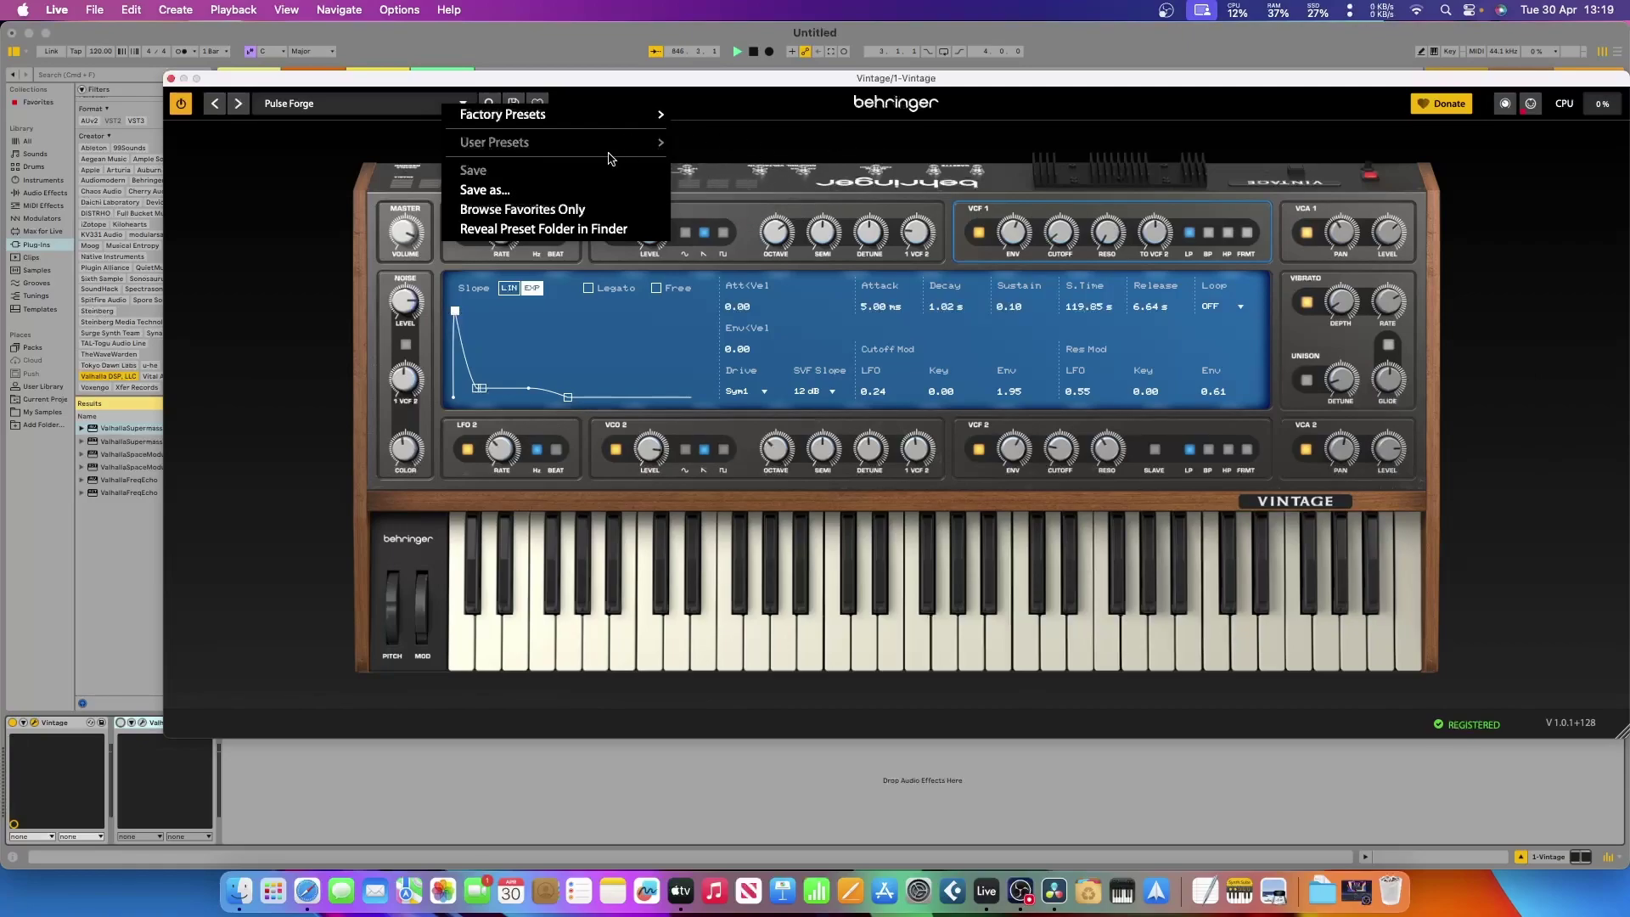
click(546, 211)
click(356, 109)
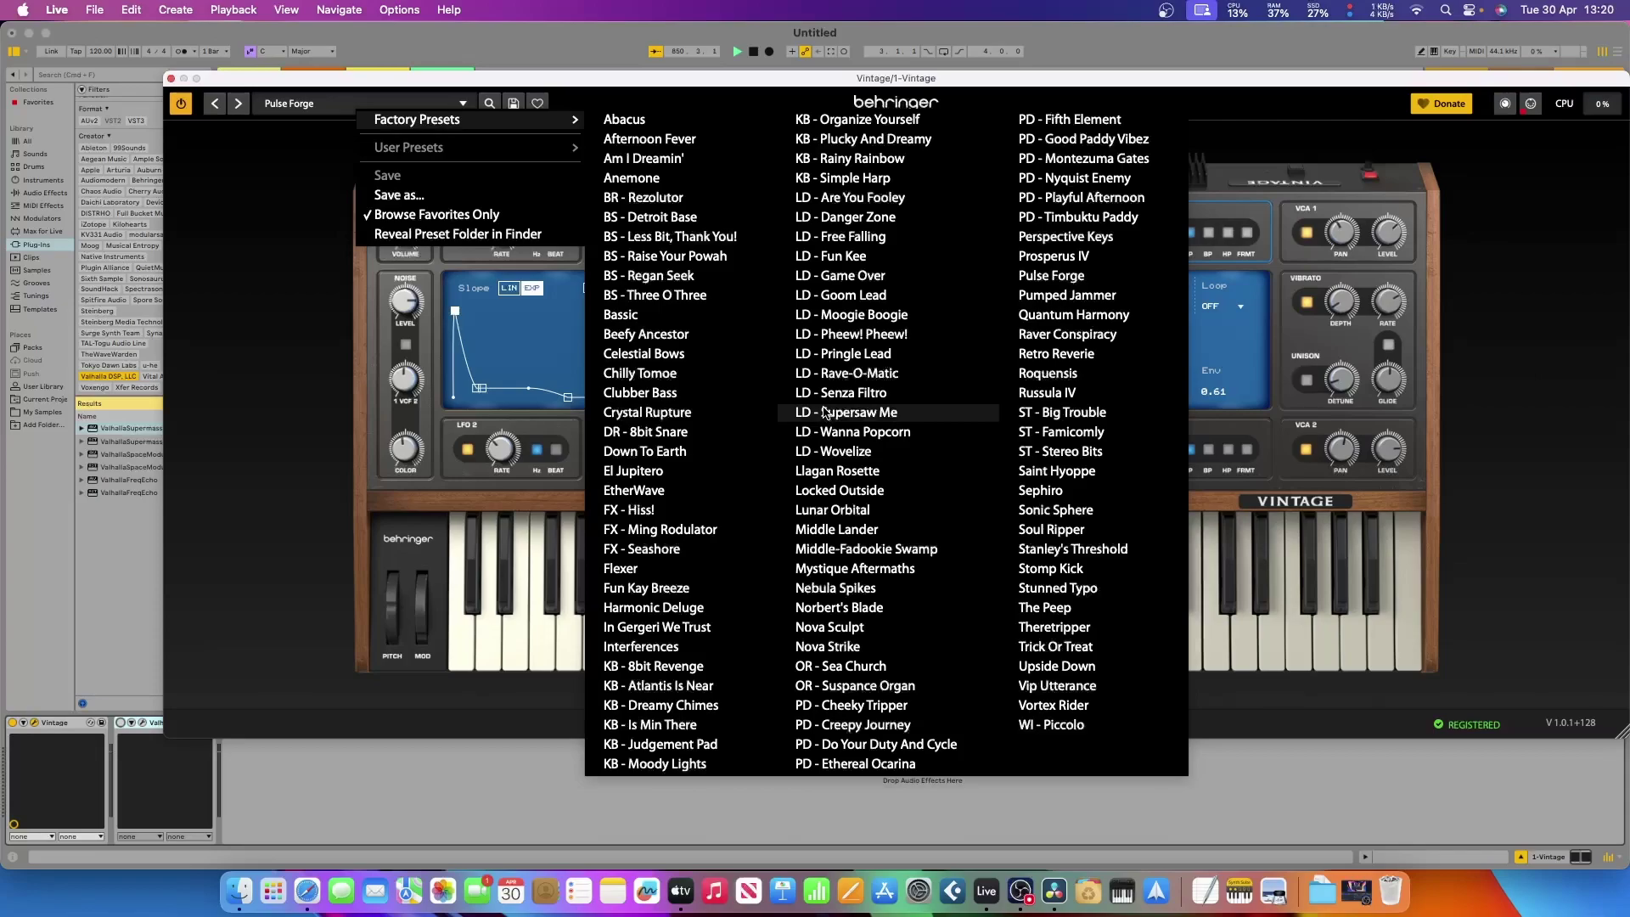
click(300, 174)
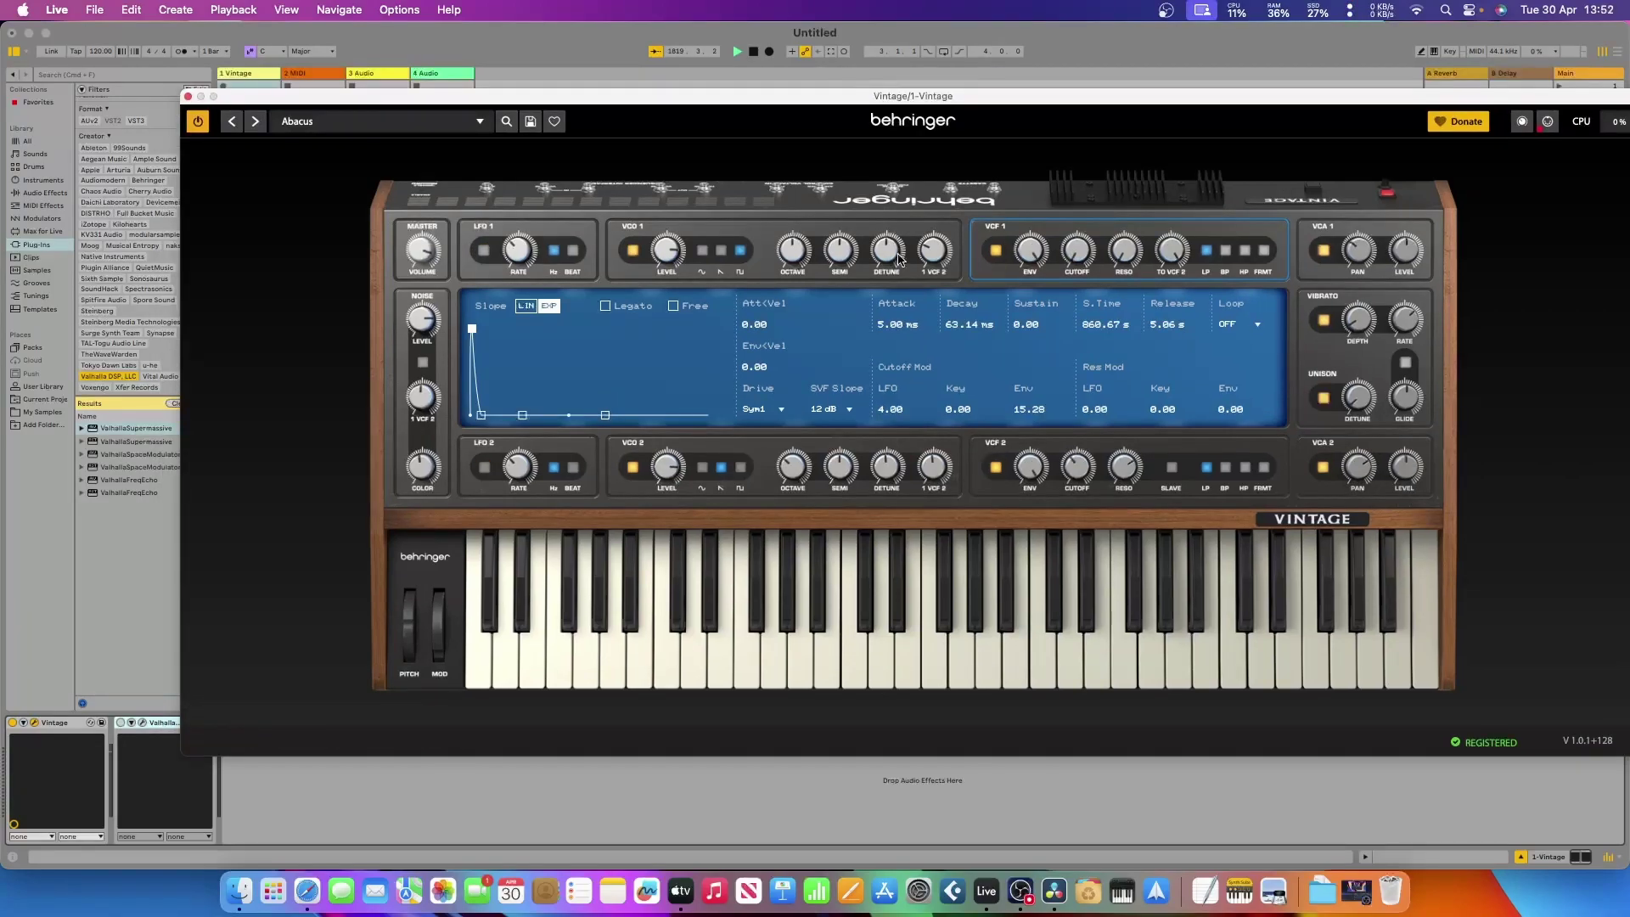
Look at the detailed parameters of VCO 1, VCA 1 and VCF 1 on the synth's display.
mouse_move(884, 260)
click(755, 238)
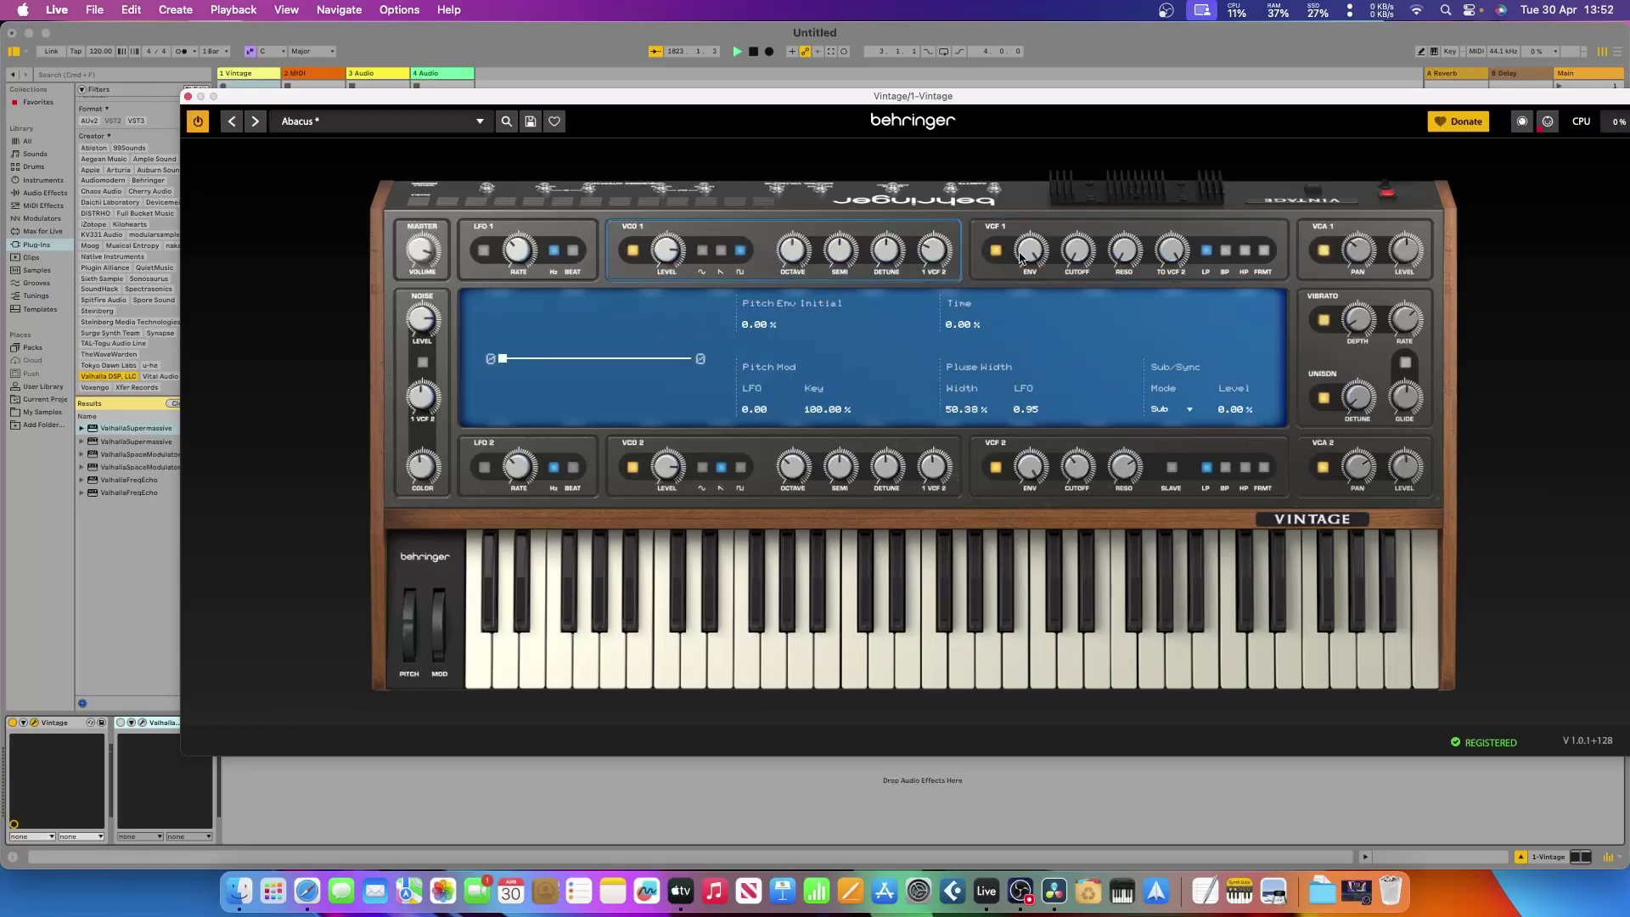
click(1350, 241)
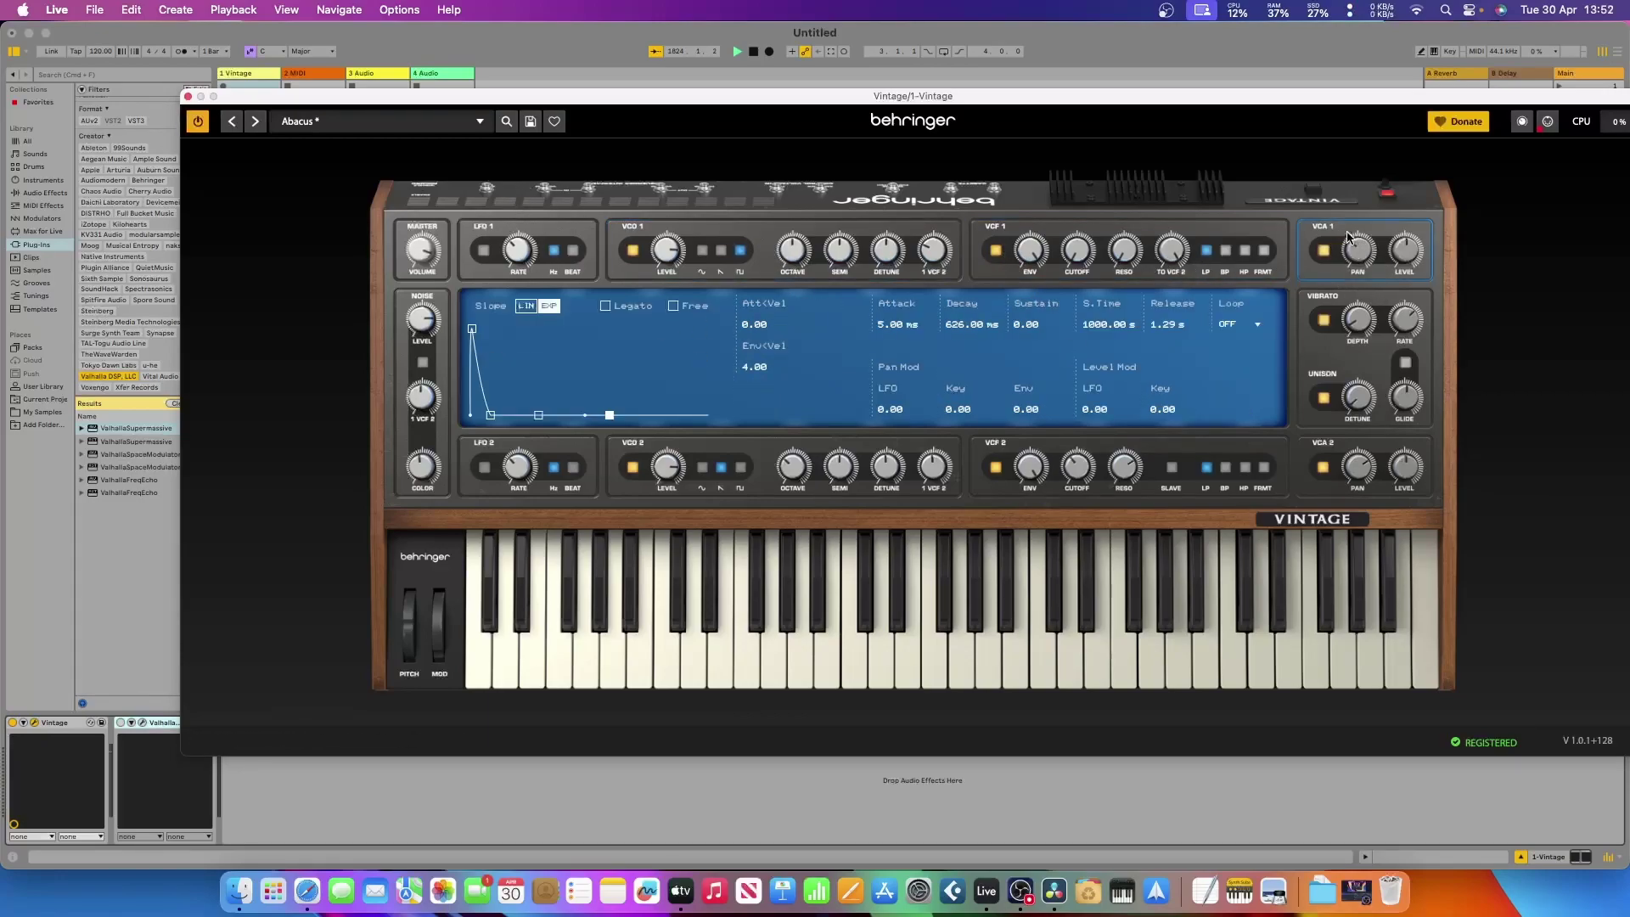
click(1016, 255)
Switch off Vibrato, Unison, VCA 2, VCF 2, VCO 2 and VCF 1 to strip the patch down.
click(1329, 319)
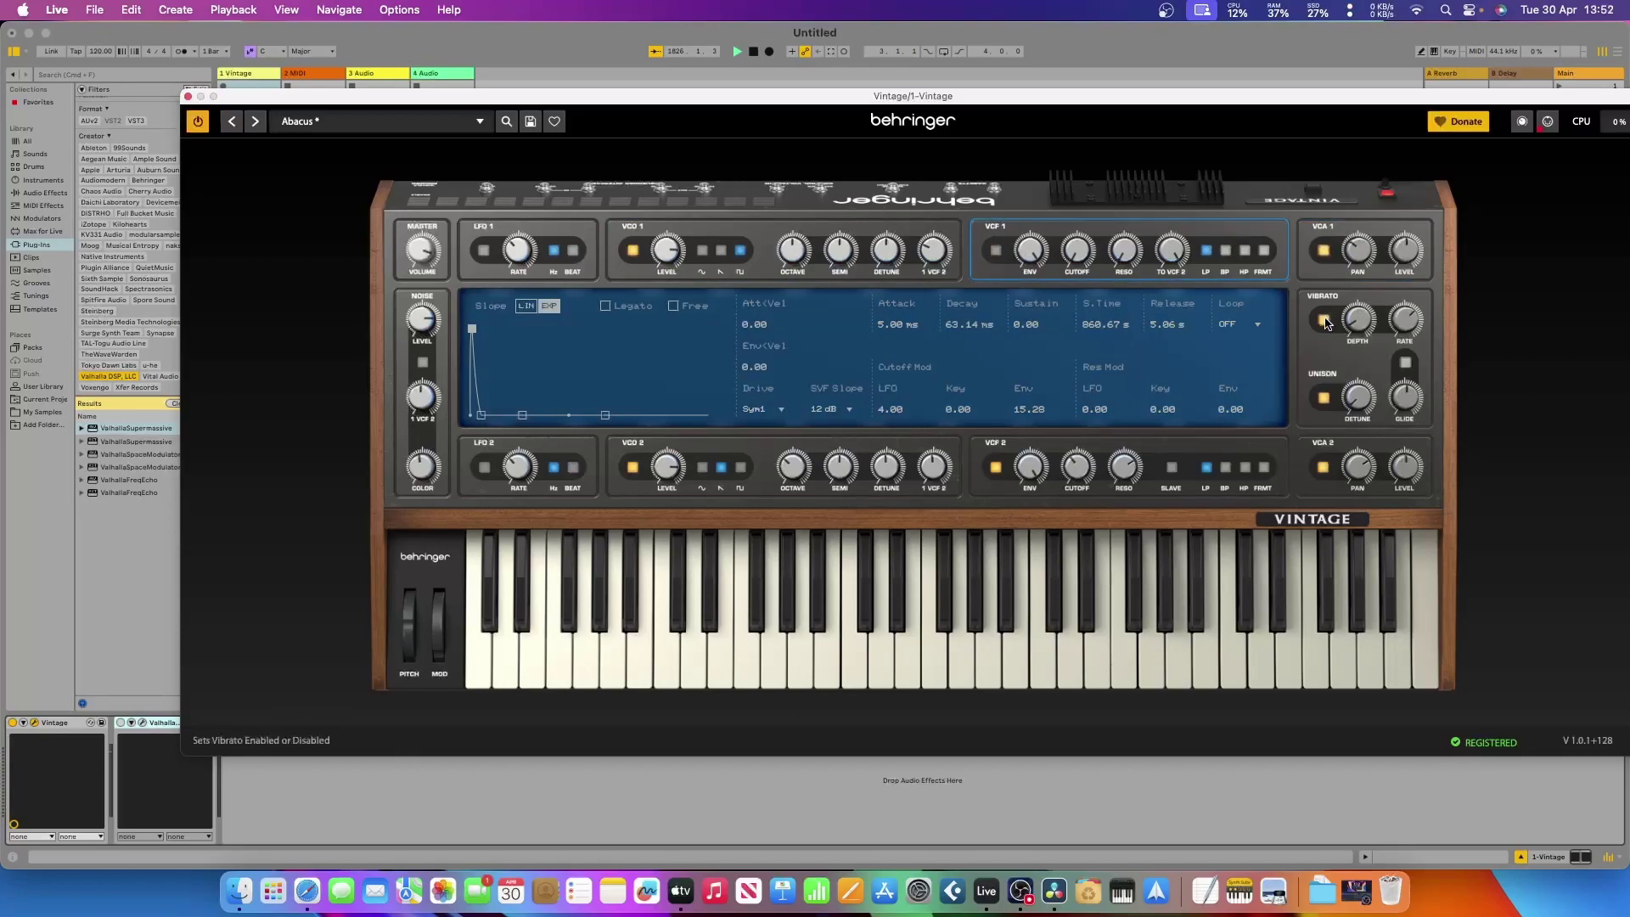
click(1324, 399)
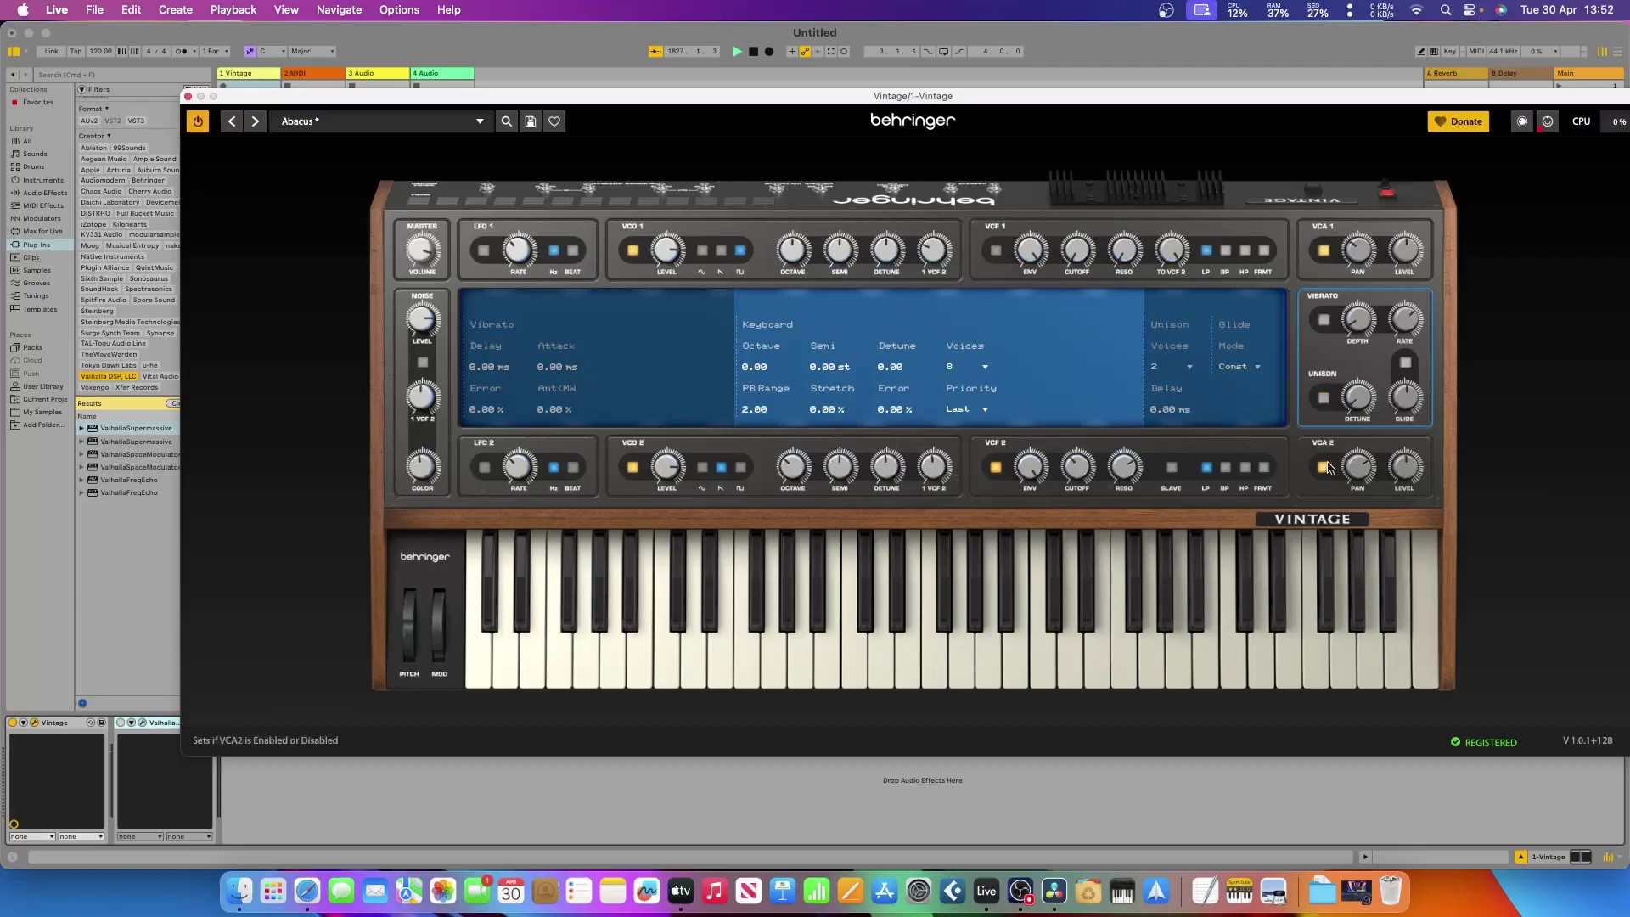
click(1327, 467)
click(996, 467)
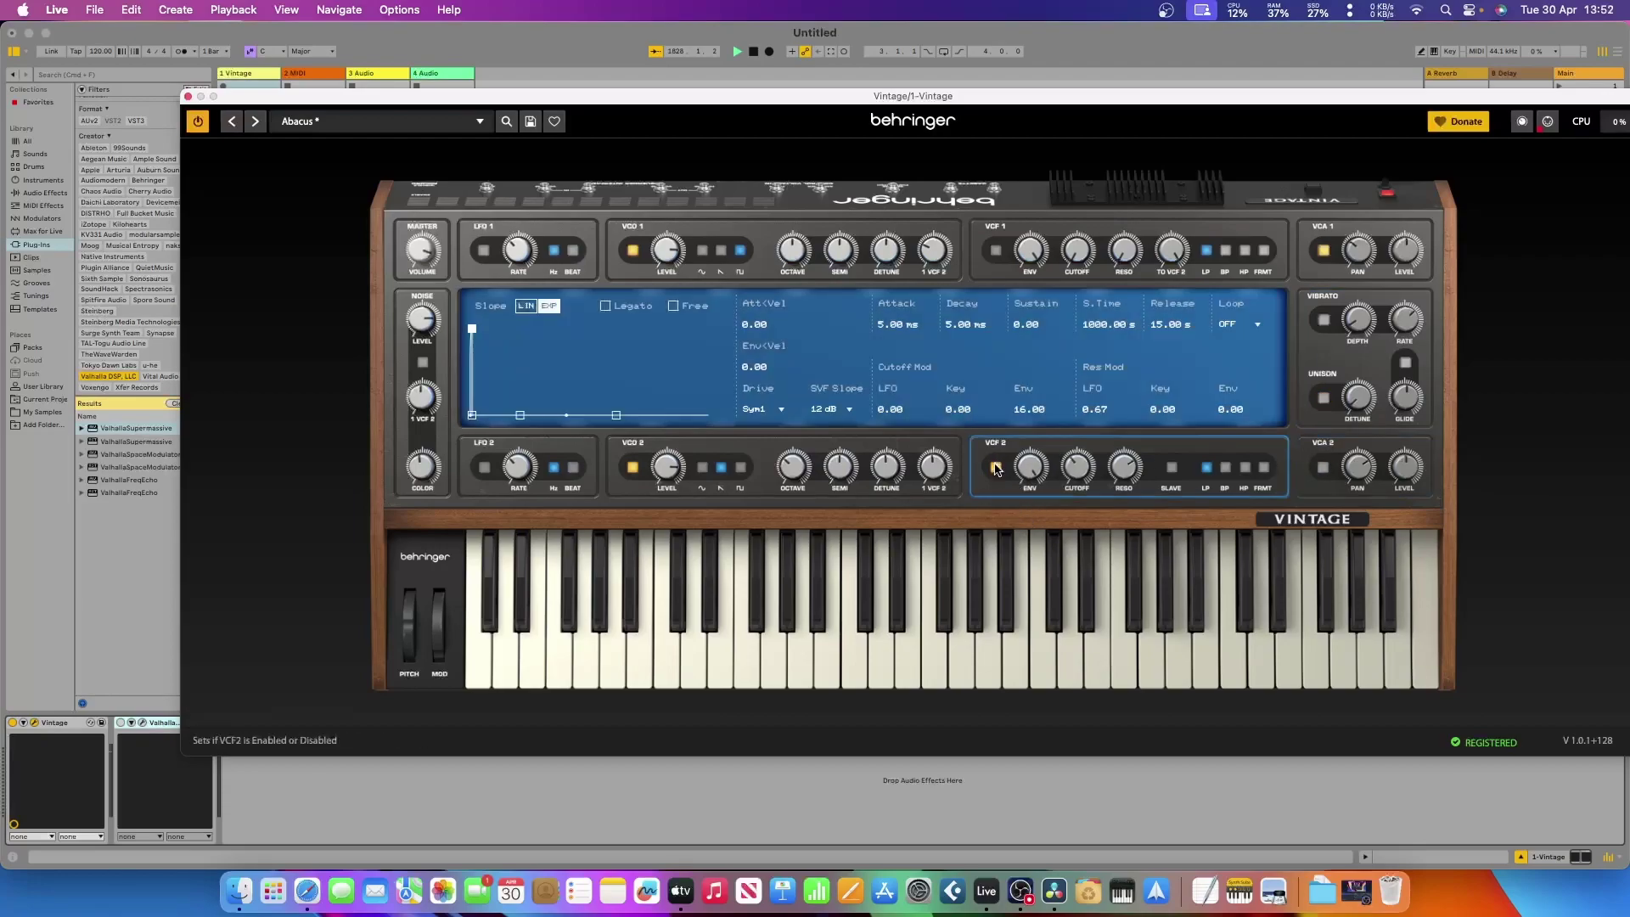
click(633, 468)
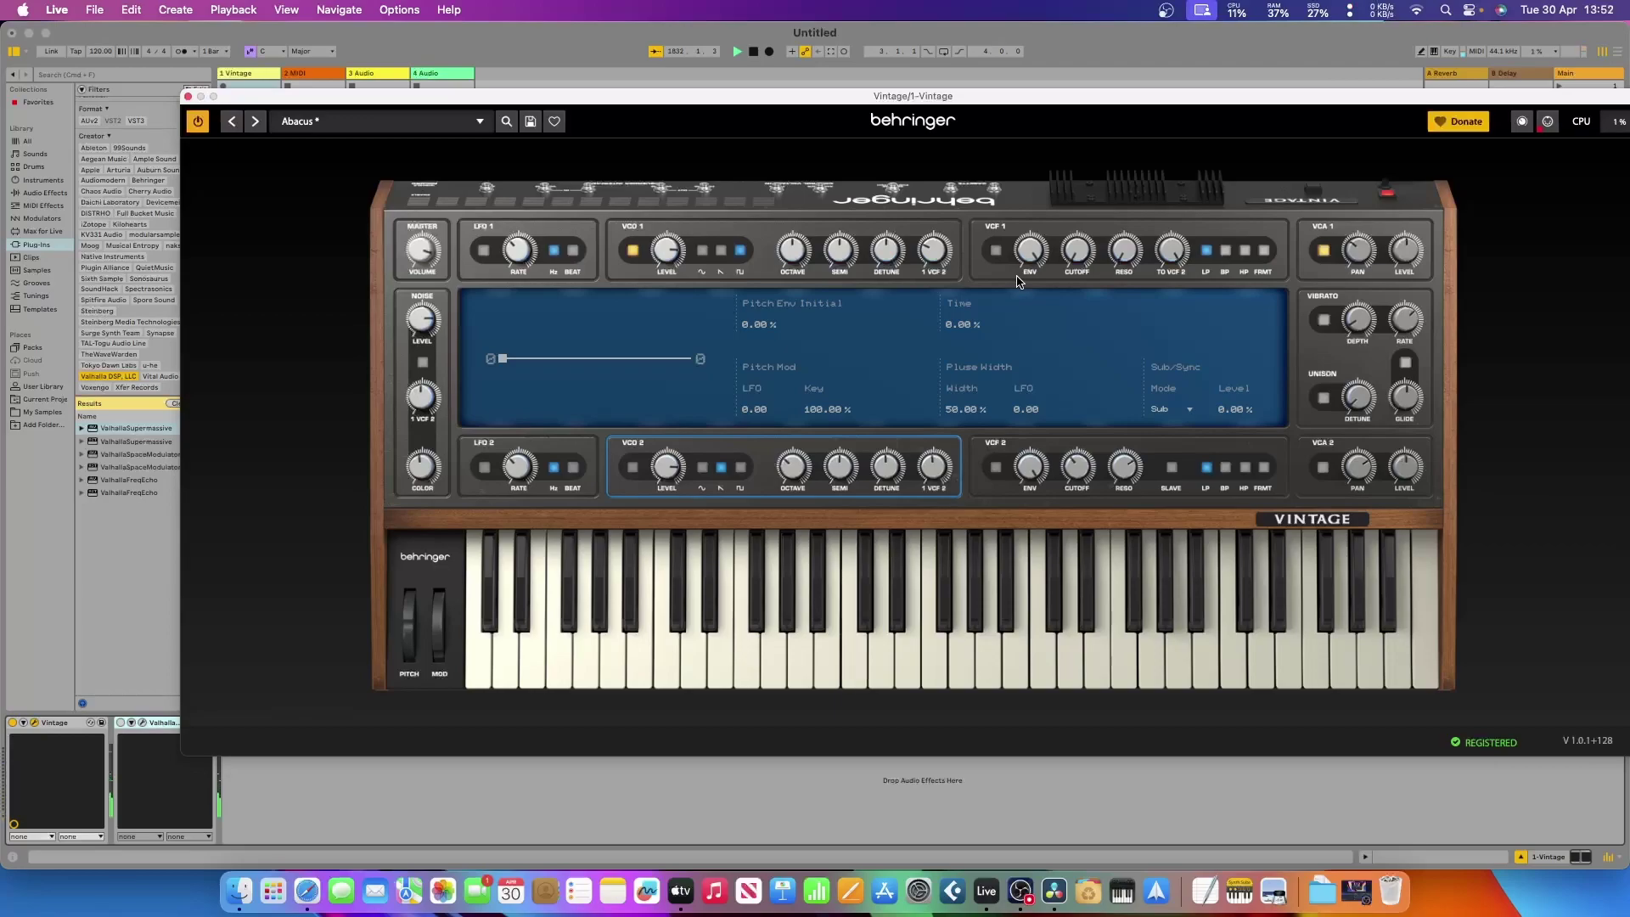
Try the first waveform on VCO 1 and settle on its middle waveform.
click(722, 251)
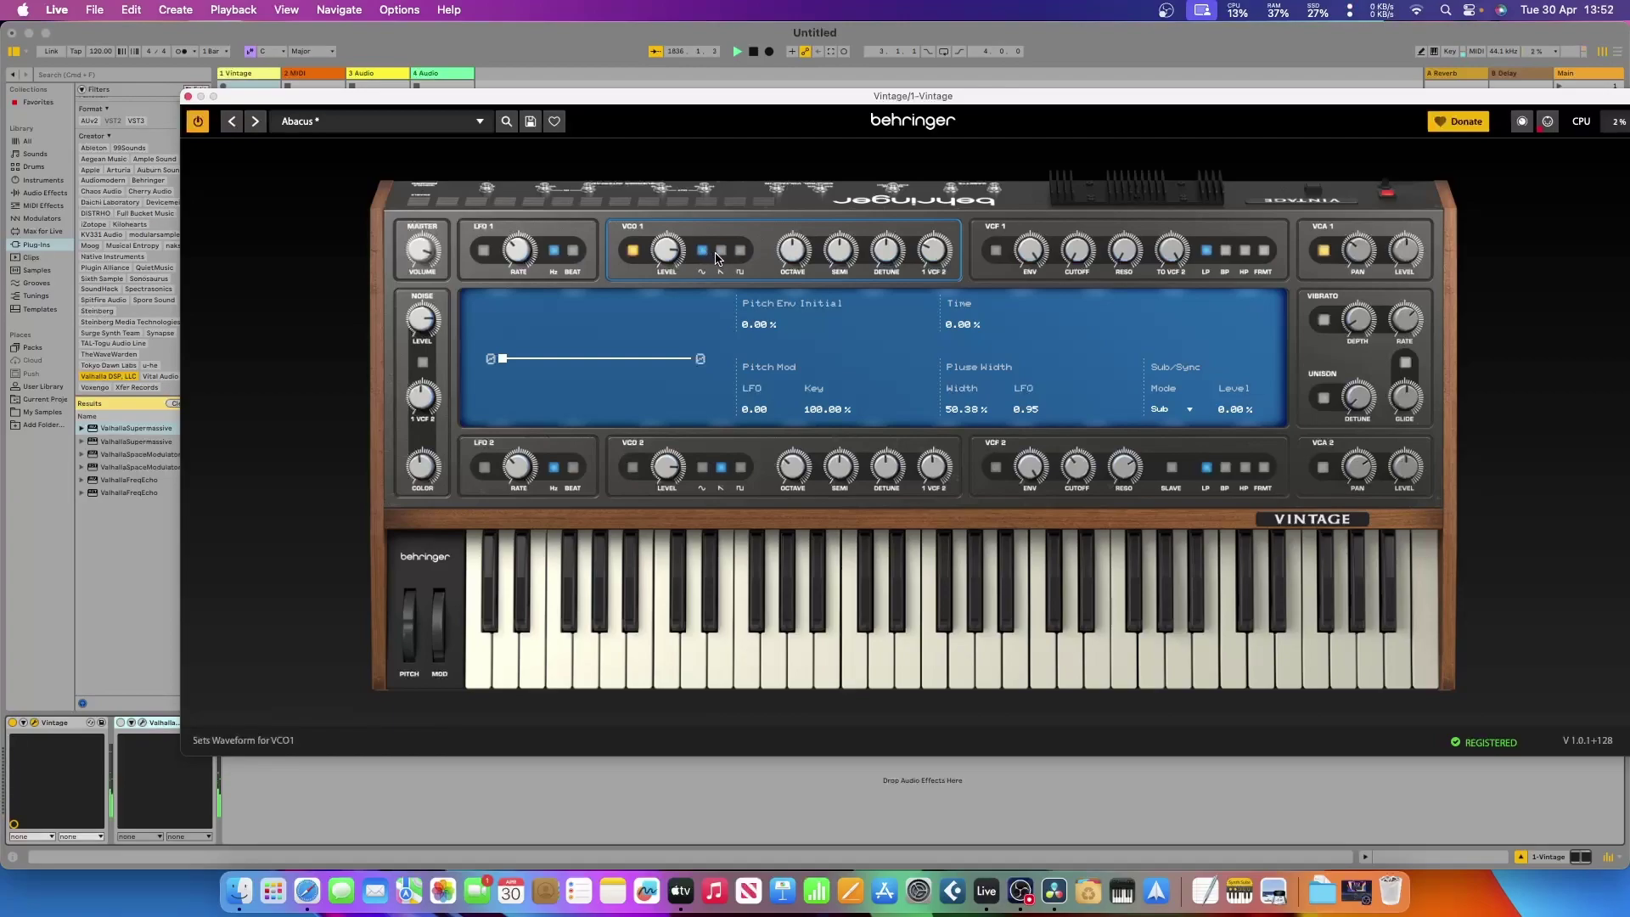
click(721, 252)
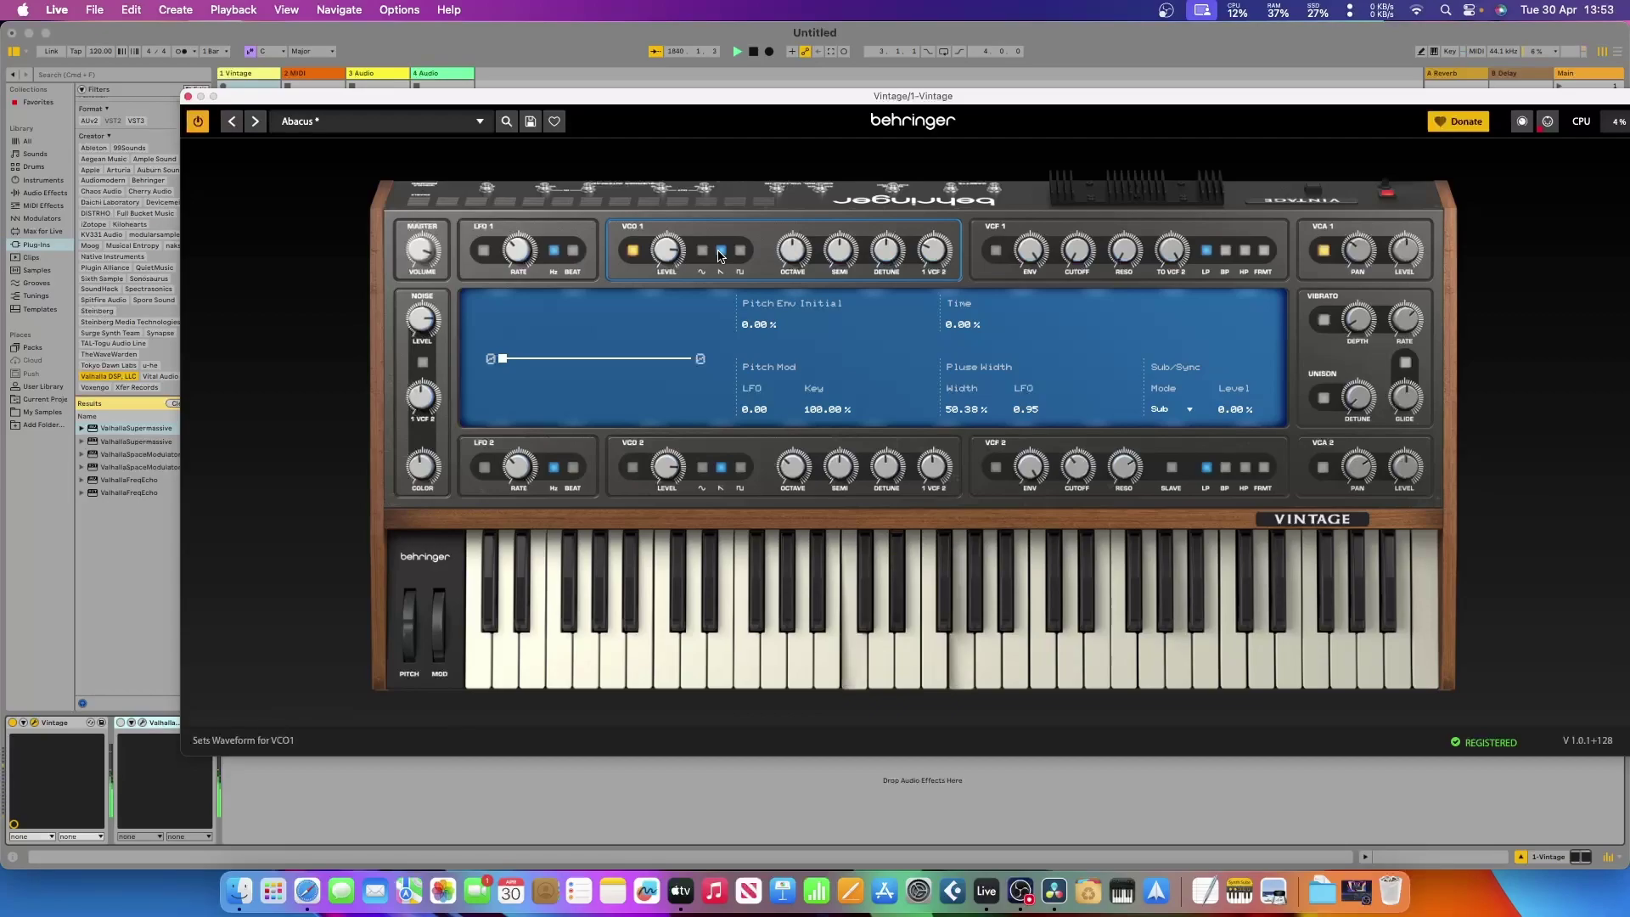
Shape the VCA 1 envelope with 15.00 s attack, 9.66 s decay, 0.64 sustain and 15.00 s release.
click(1318, 275)
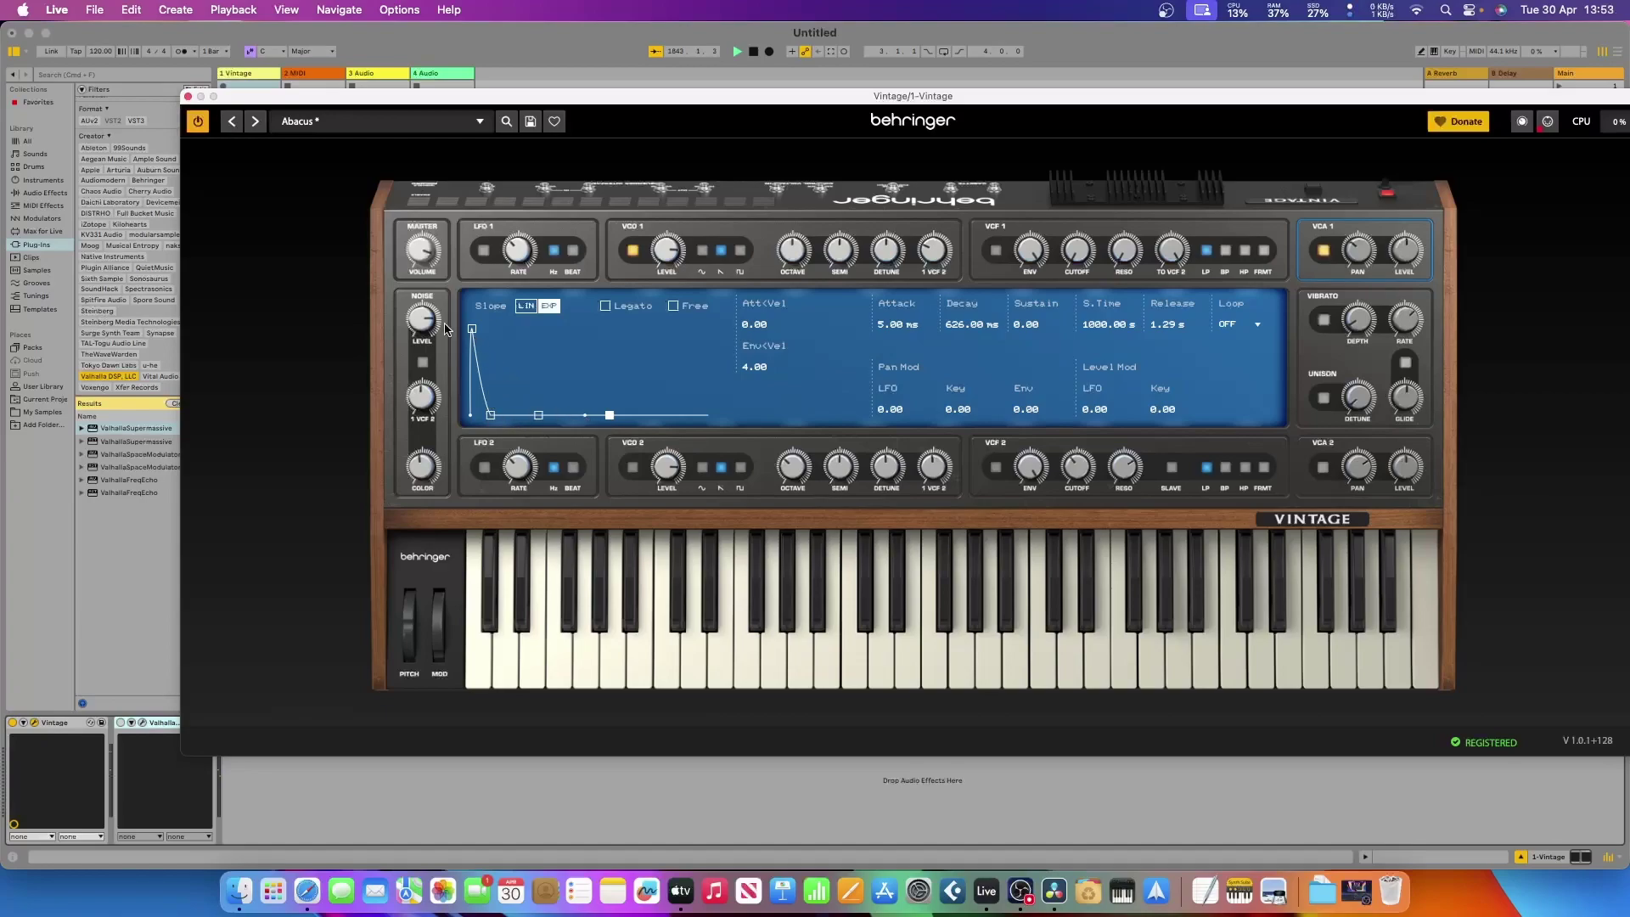
scroll(470, 337, up, 5)
scroll(568, 346, down, 5)
scroll(494, 419, up, 5)
scroll(481, 337, up, 3)
scroll(482, 337, up, 5)
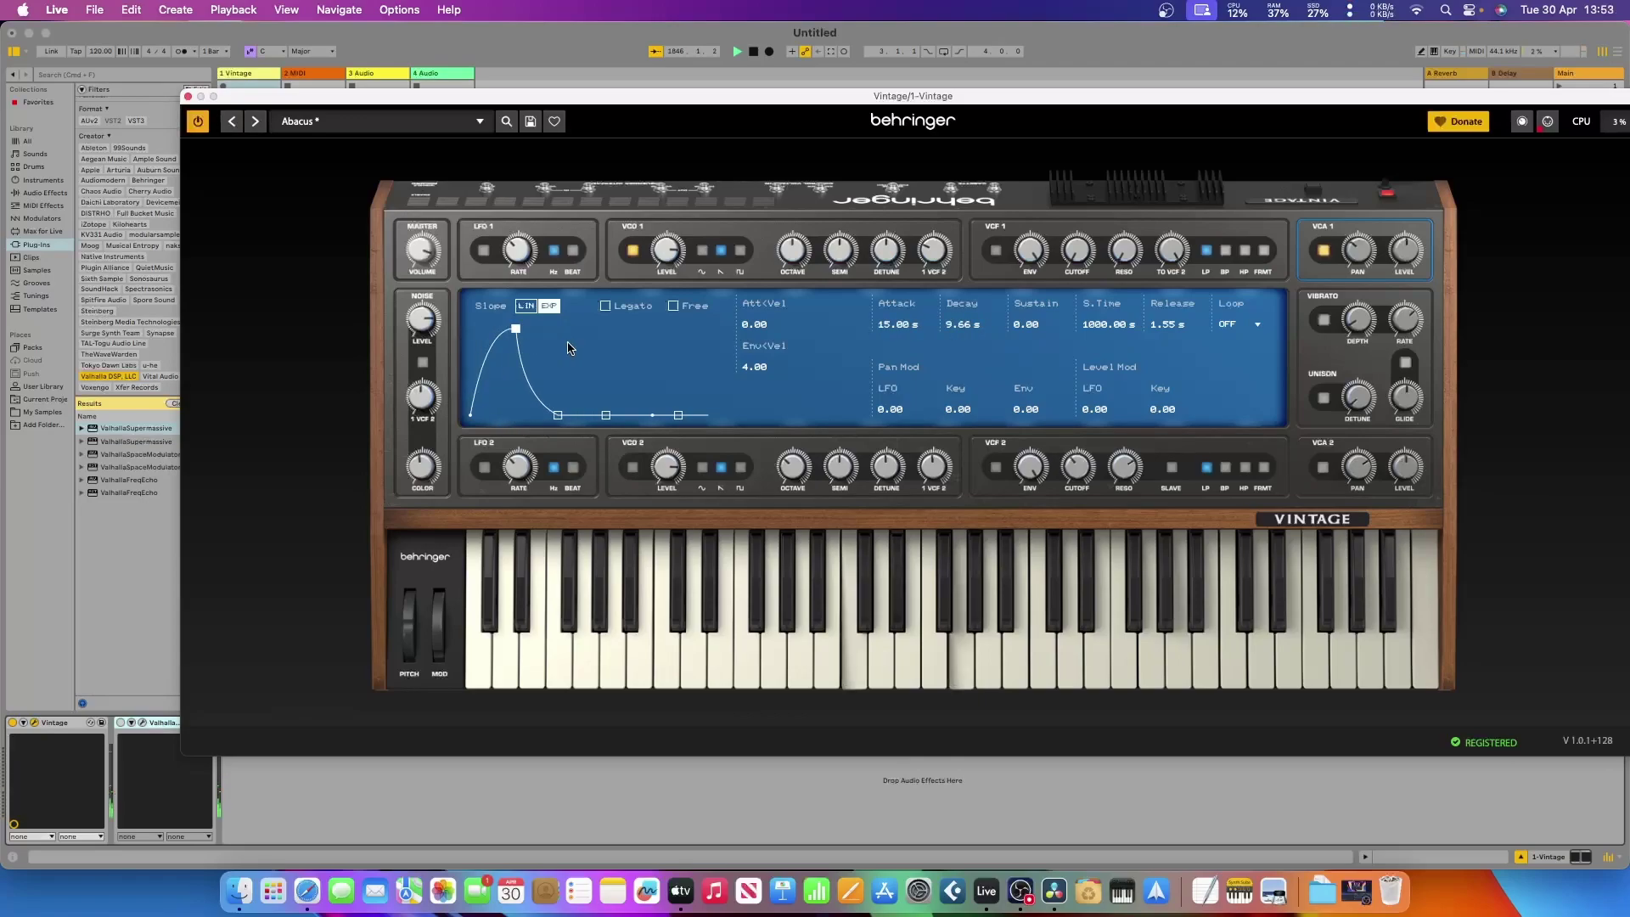
scroll(605, 419, up, 8)
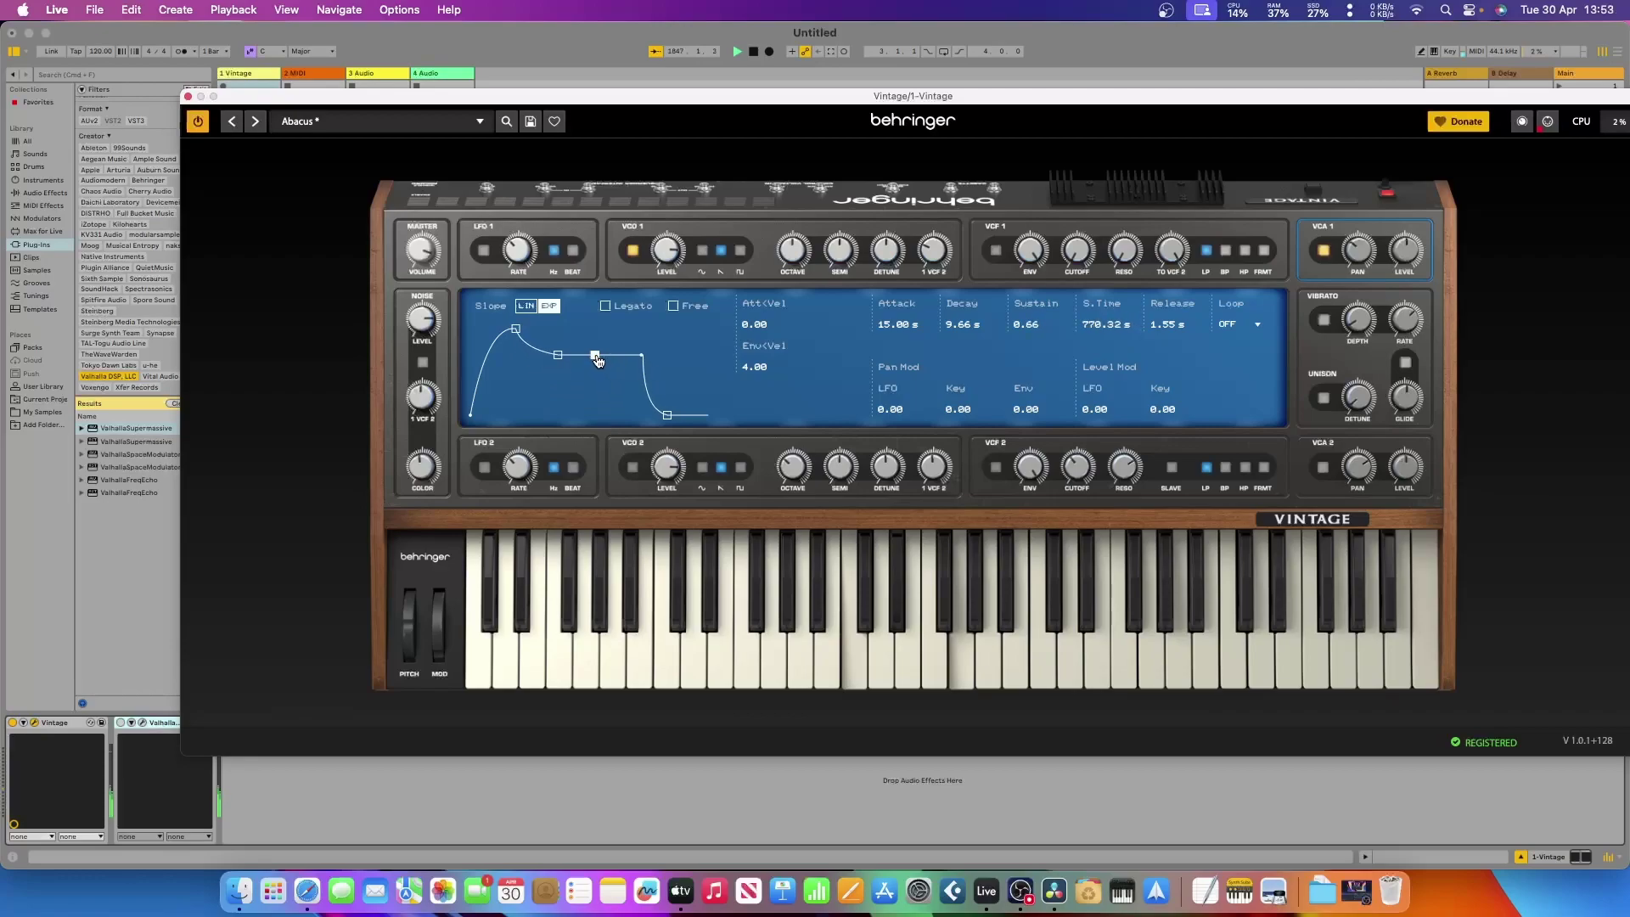
drag(647, 416, 675, 417)
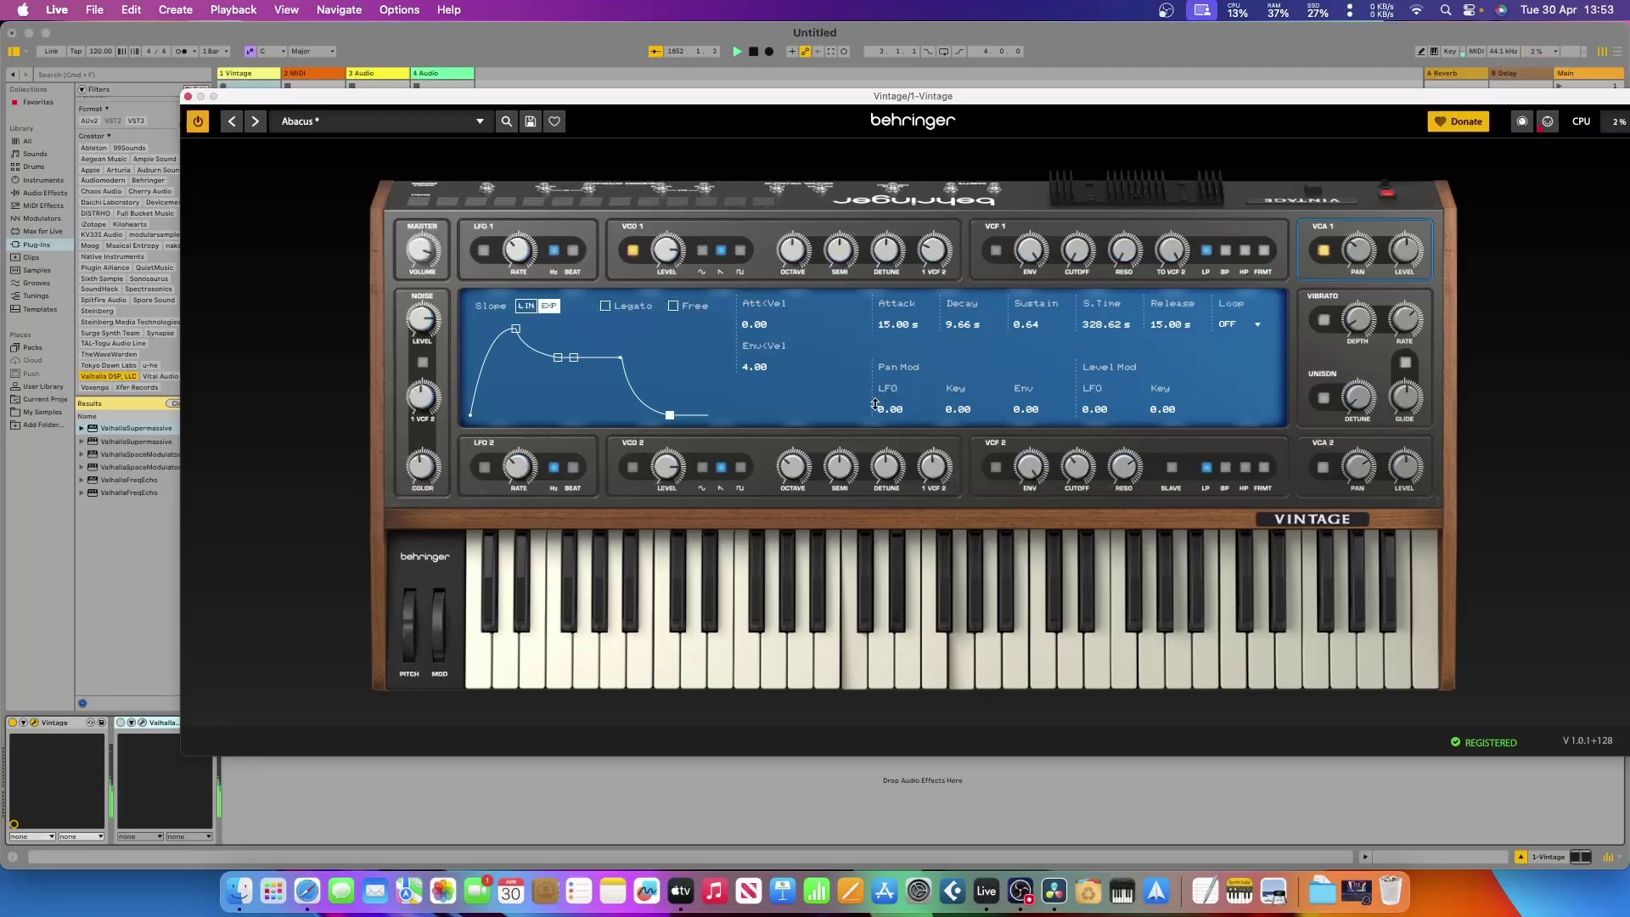
Try a looping mode on the VCA 1 envelope and set Loop back to OFF.
click(1239, 327)
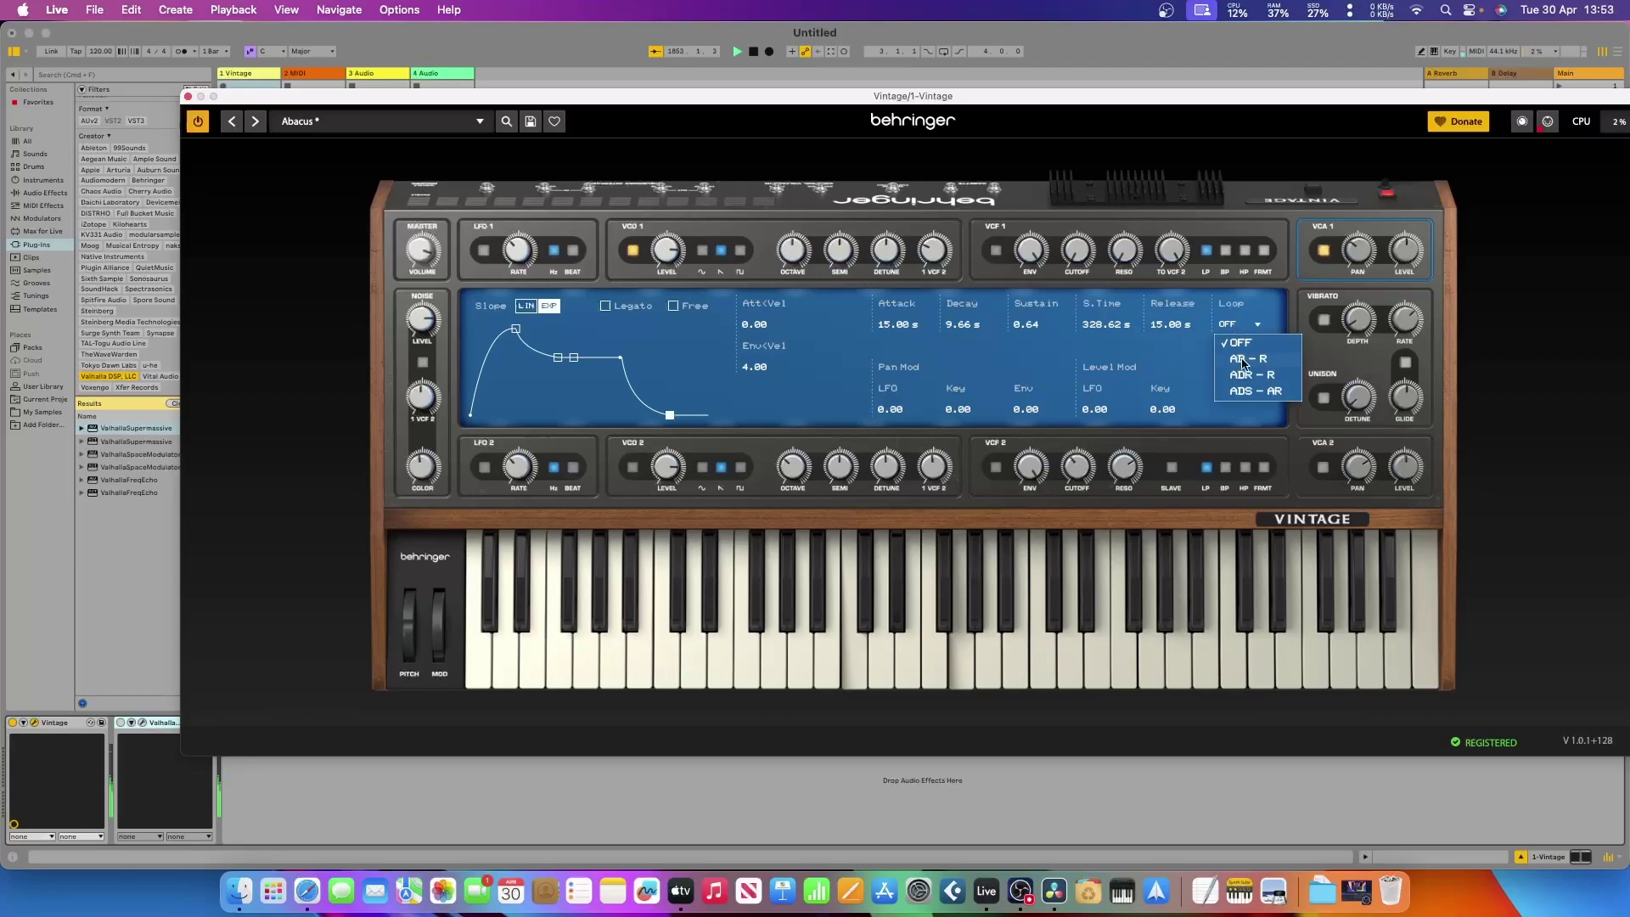
click(1243, 365)
click(1239, 330)
click(1241, 347)
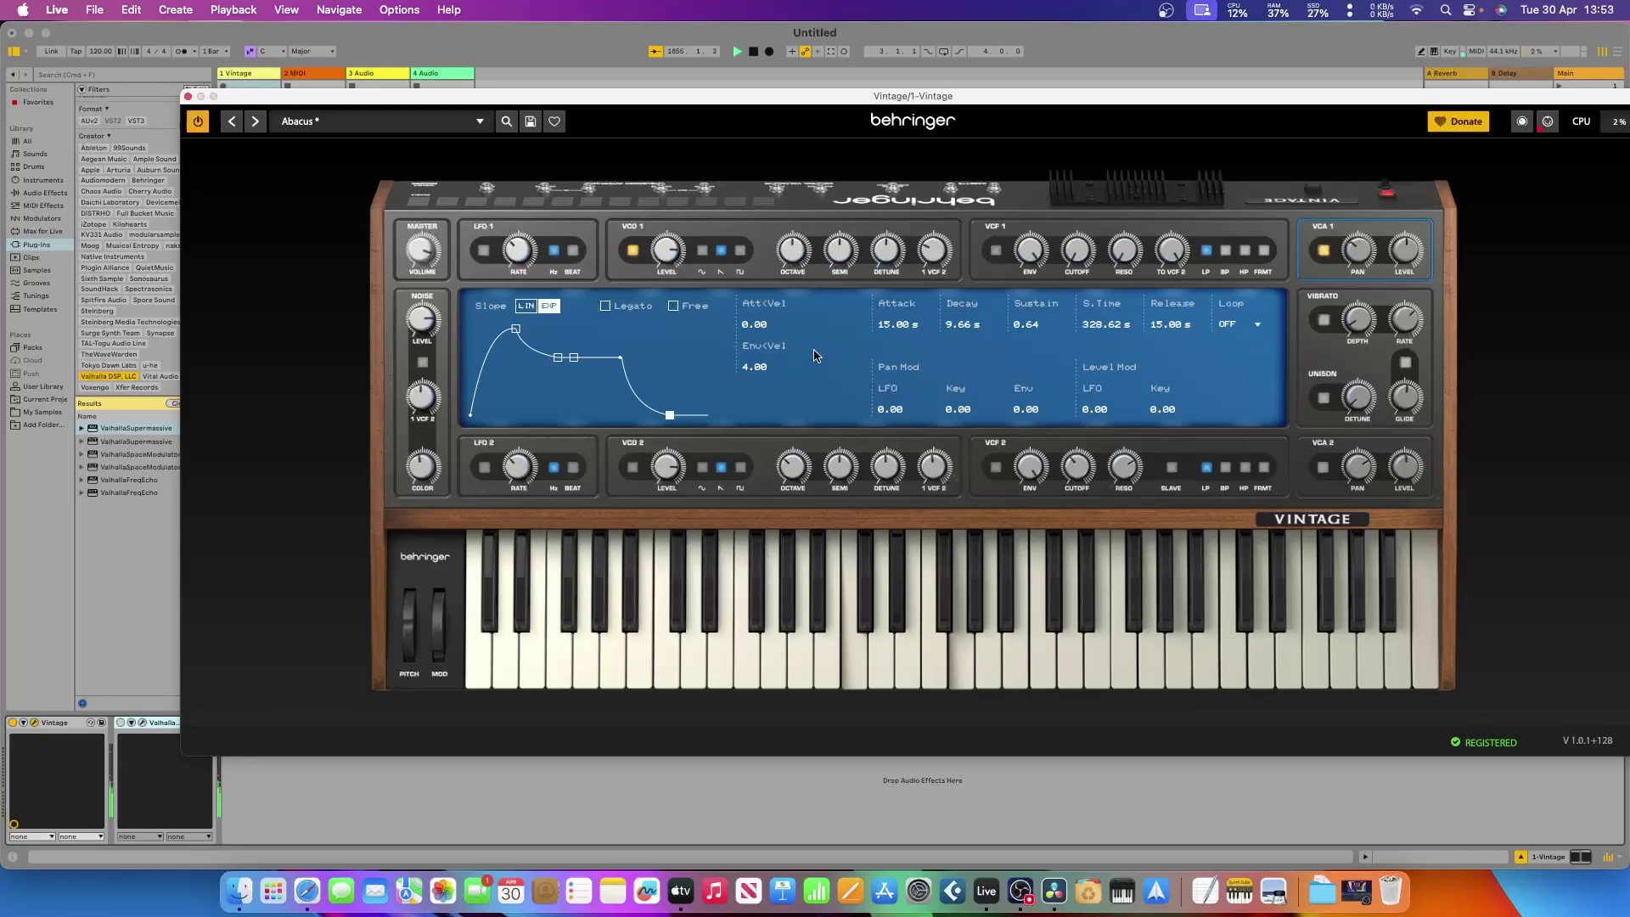
Switch on VCF 1 and adjust its cutoff frequency together with the VCO 1 level.
click(997, 252)
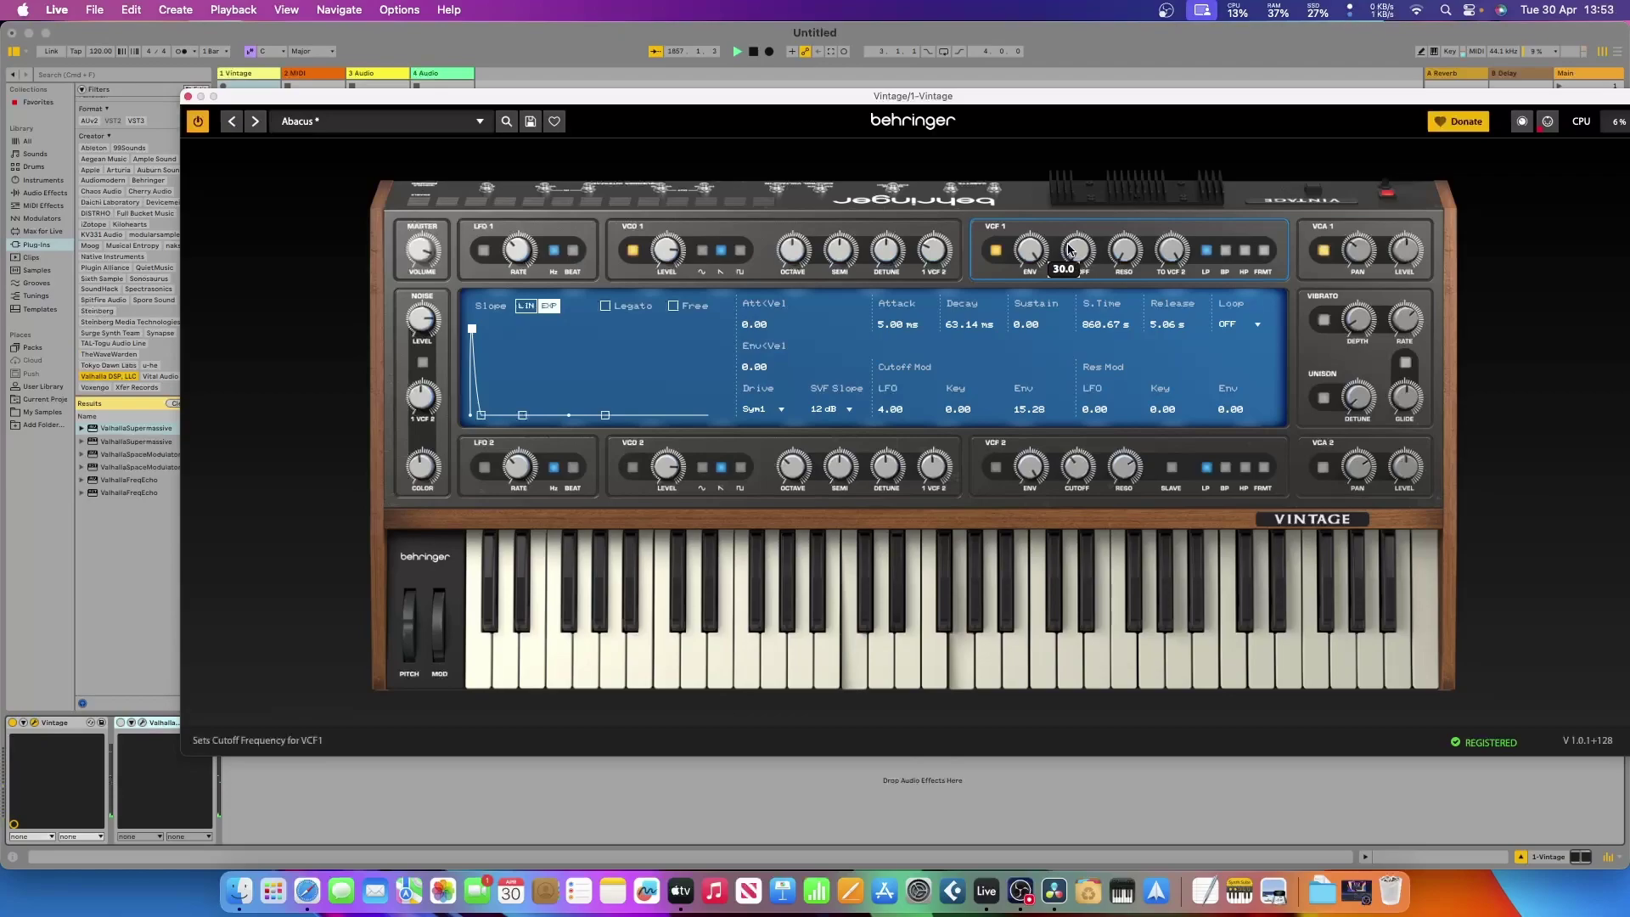
drag(1075, 263, 1070, 208)
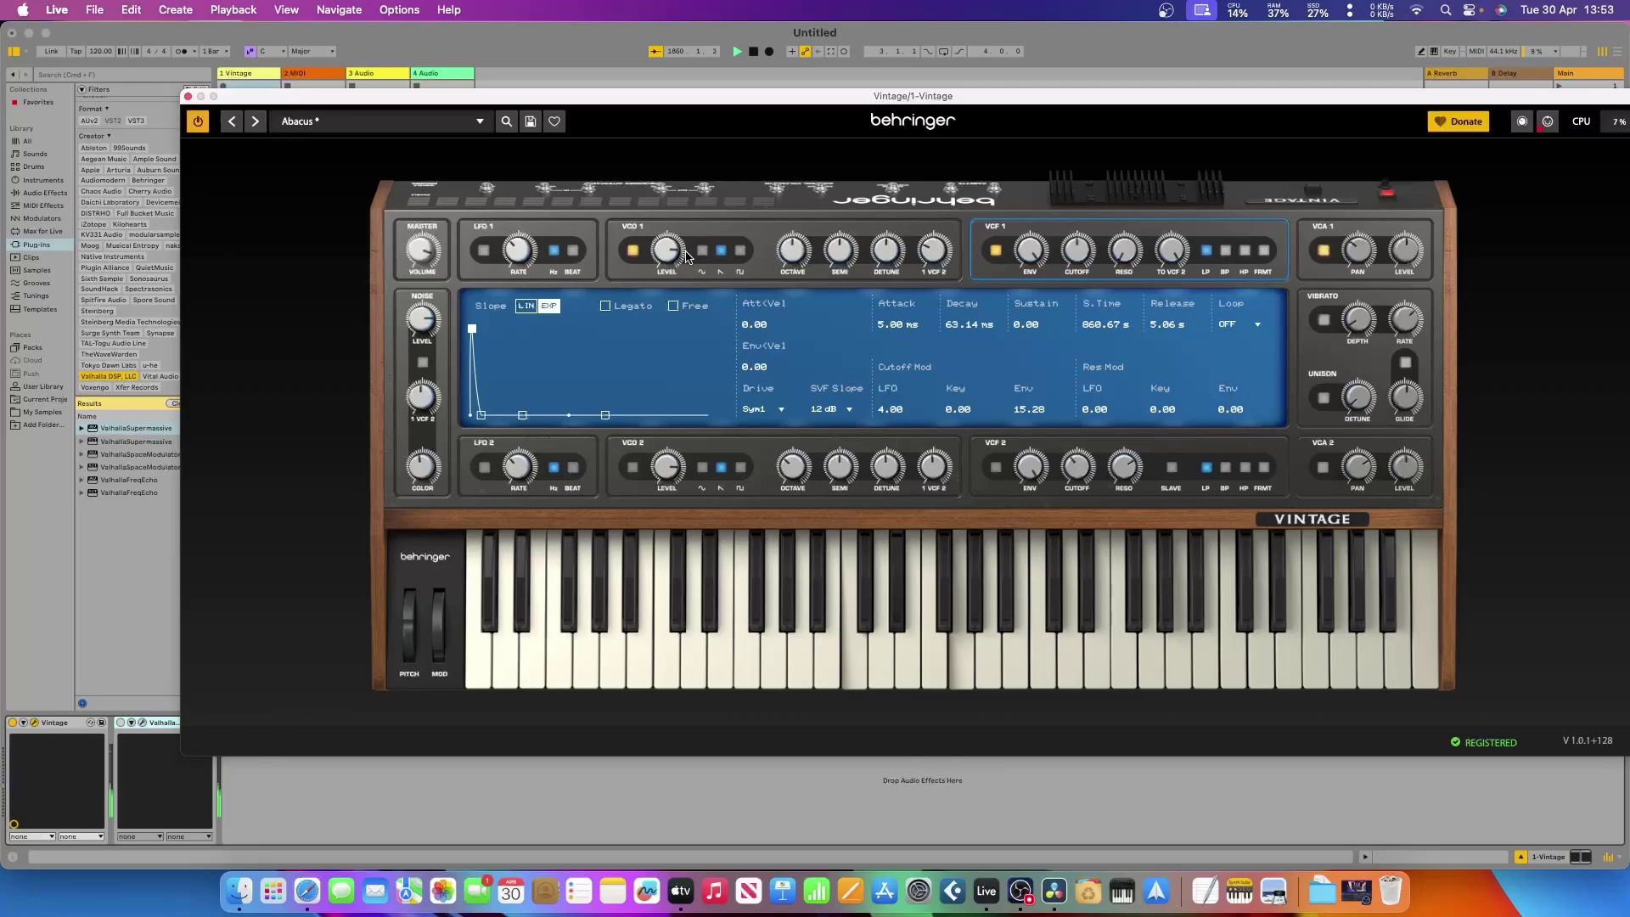
drag(655, 259, 672, 231)
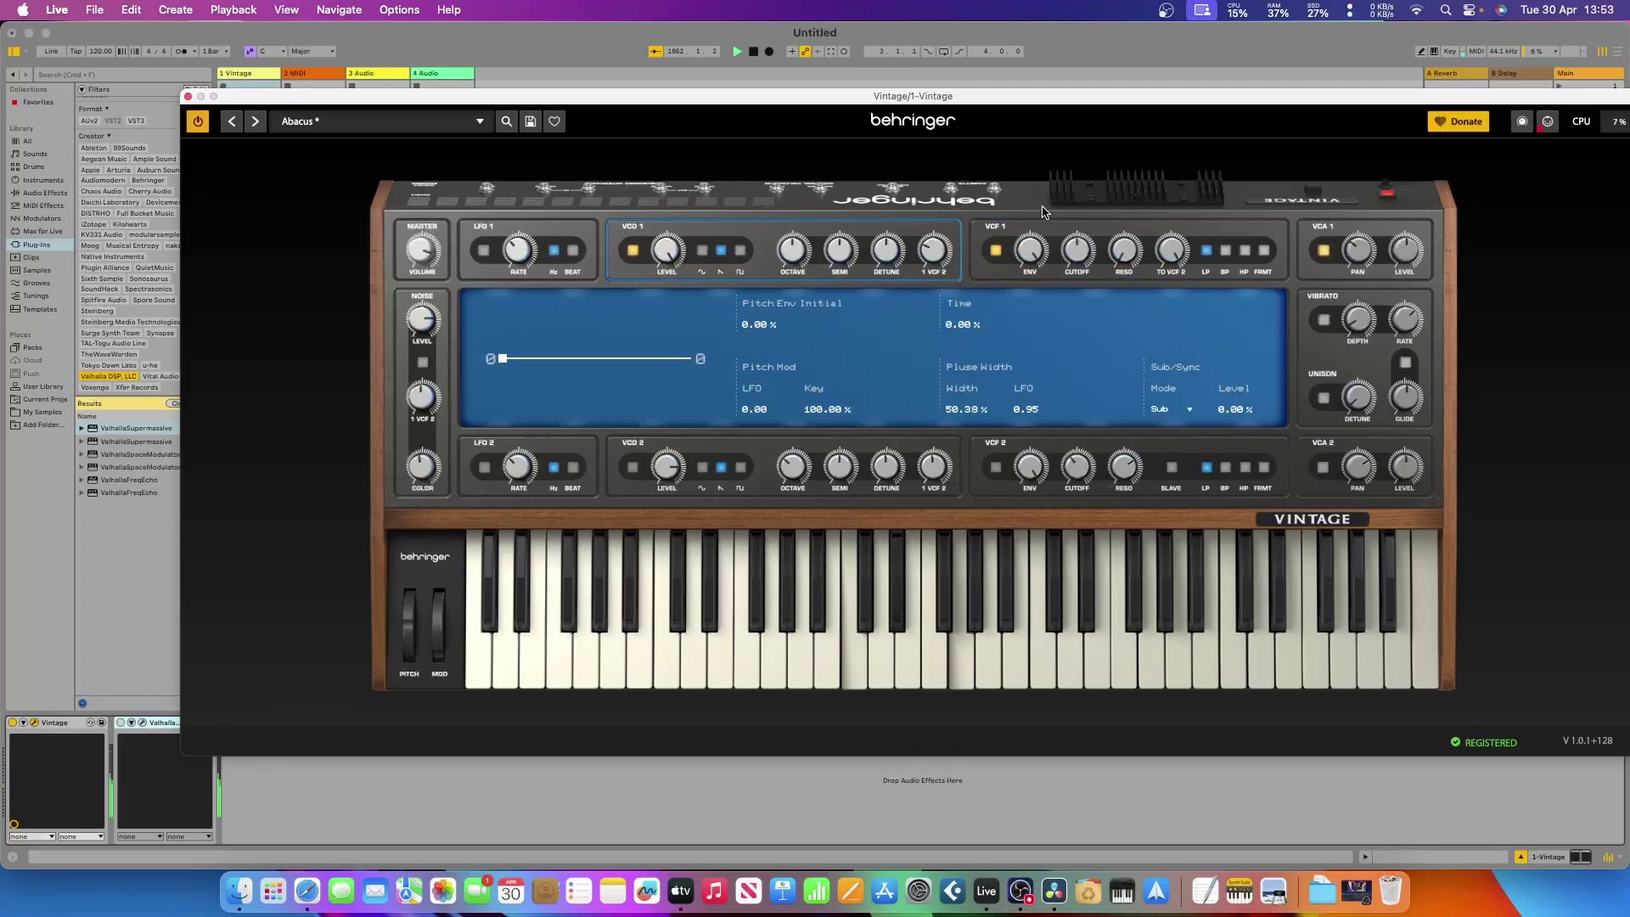
drag(1078, 244, 1130, 231)
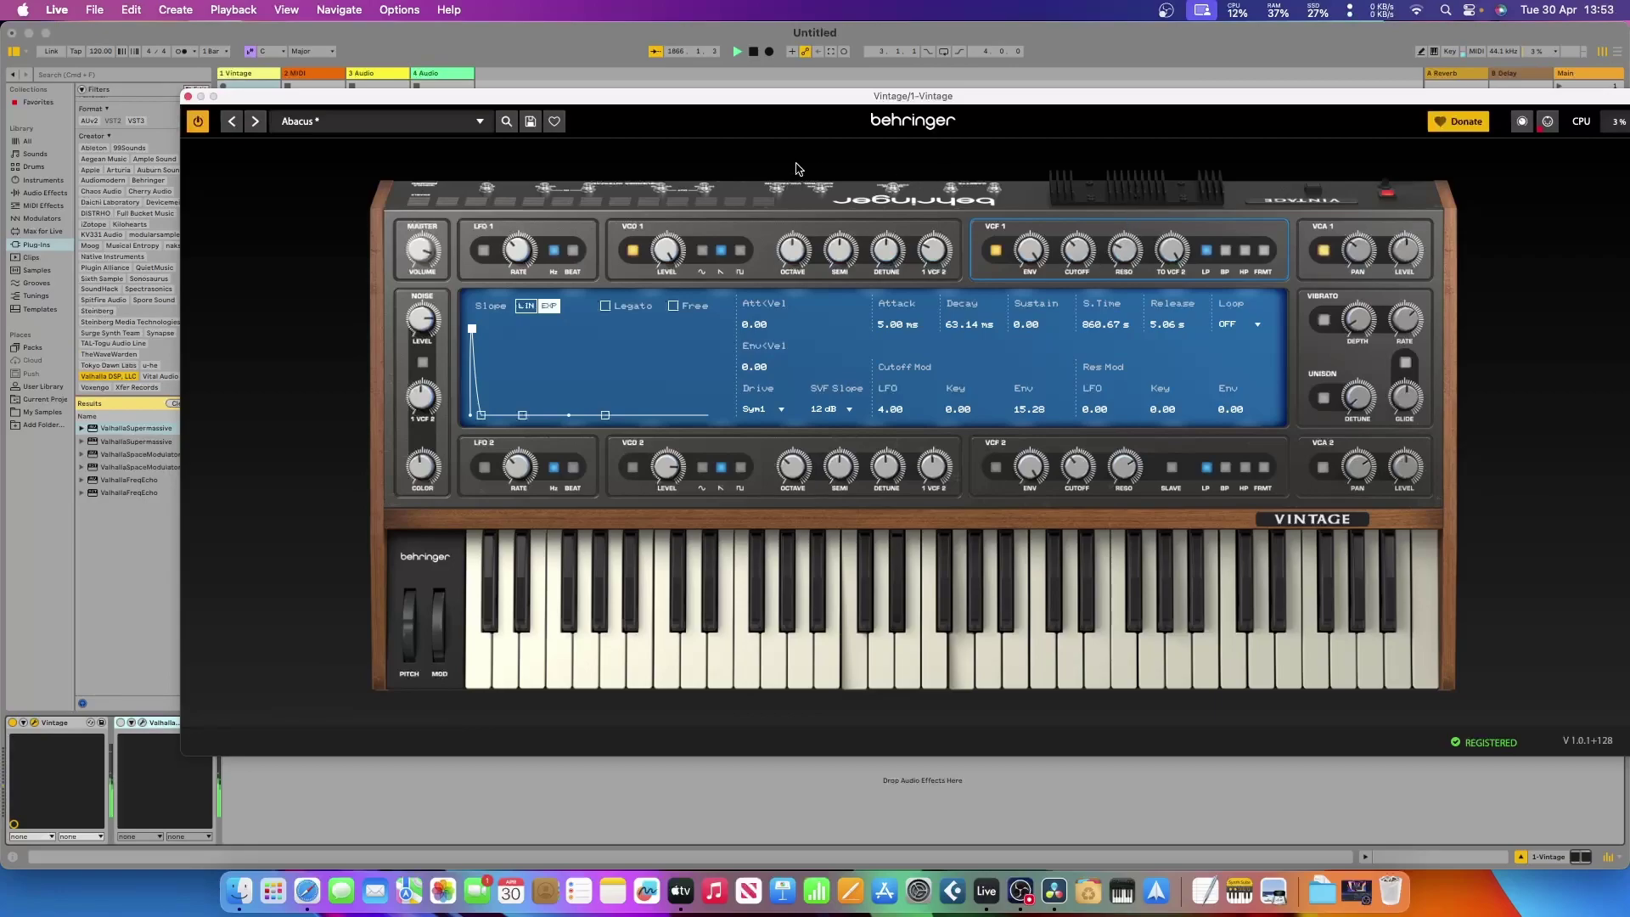
Switch on LFO 1 with a Sin wave, set its width to 63.74 %, and slow down its rate.
click(483, 250)
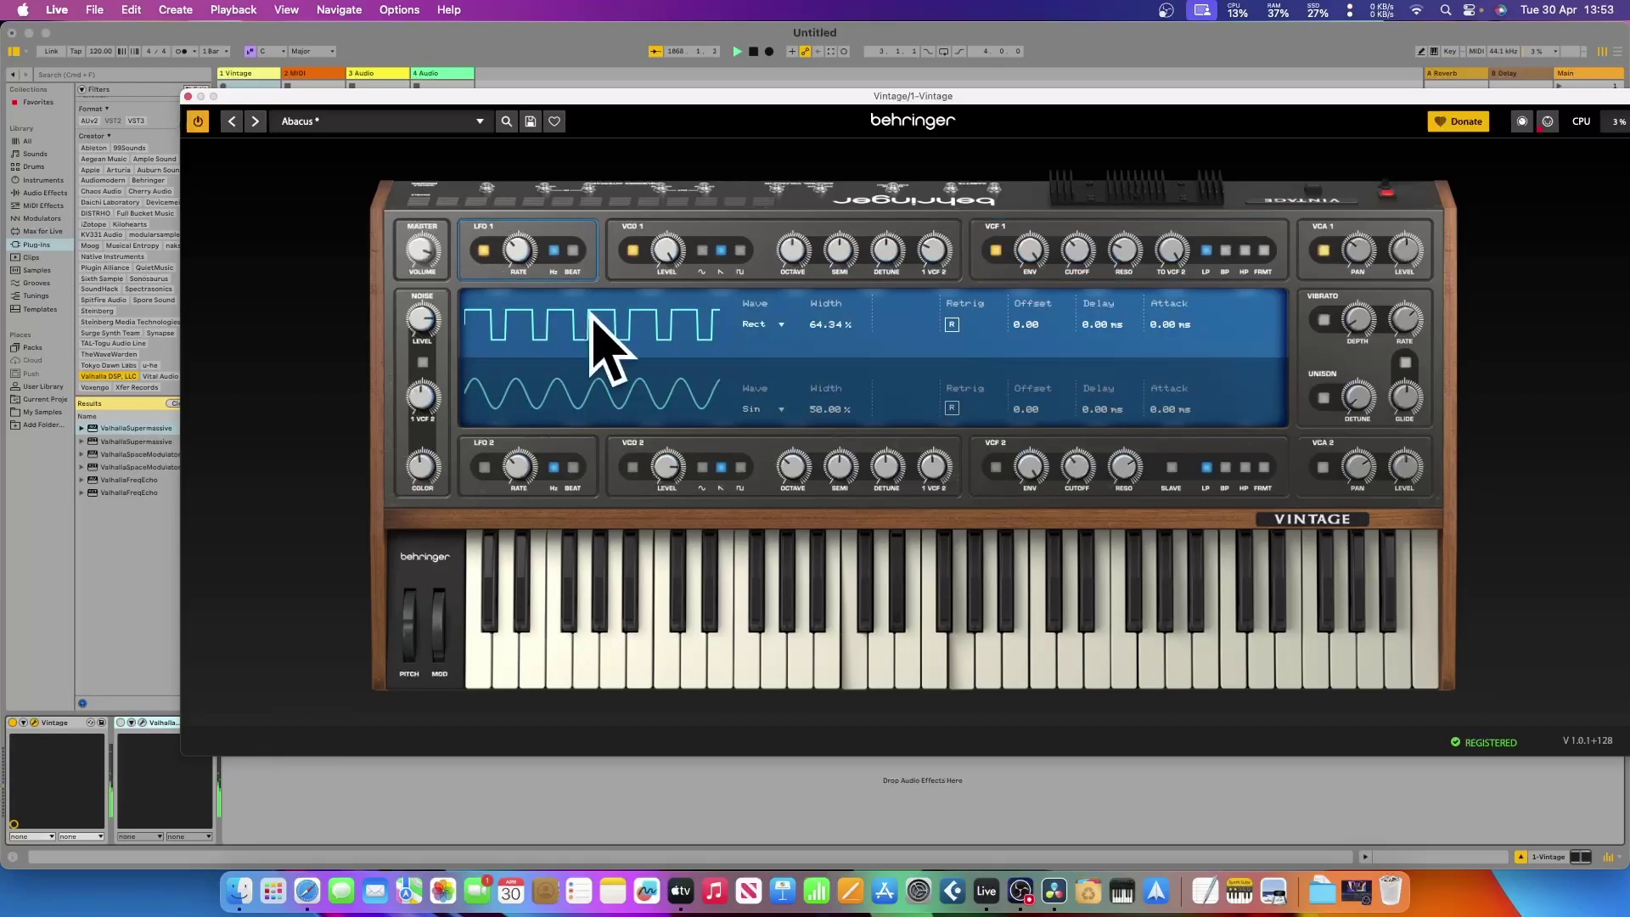
click(747, 325)
click(771, 351)
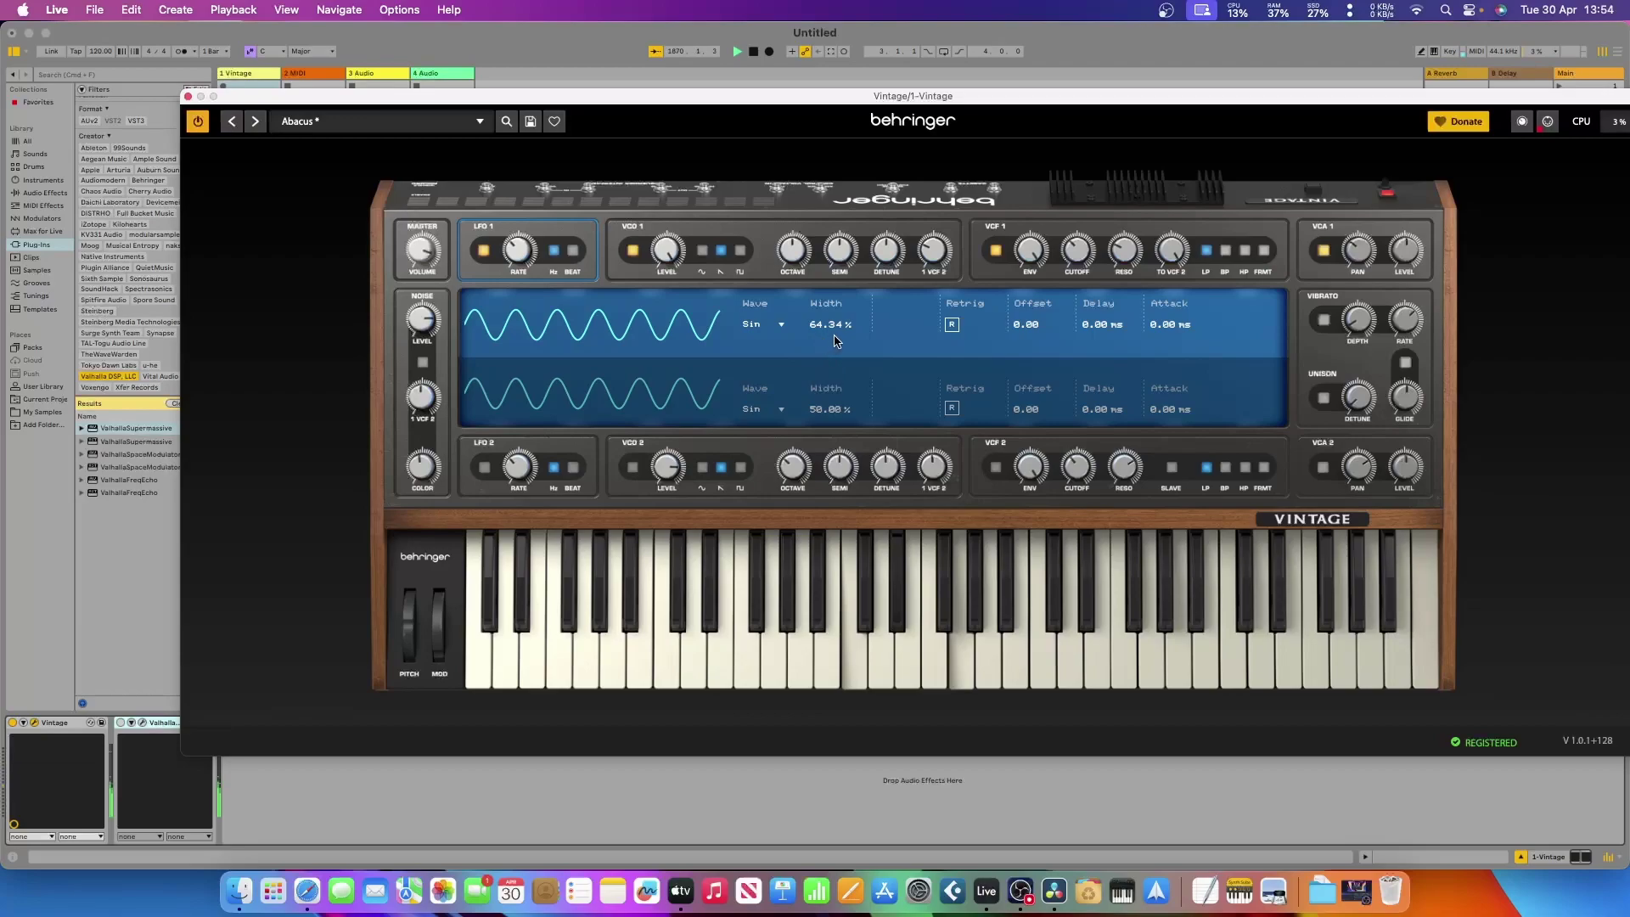
mouse_move(824, 323)
mouse_down()
mouse_move(824, 343)
mouse_move(825, 326)
mouse_up()
mouse_move(519, 253)
mouse_down()
mouse_move(521, 274)
mouse_move(523, 201)
mouse_move(528, 266)
mouse_up()
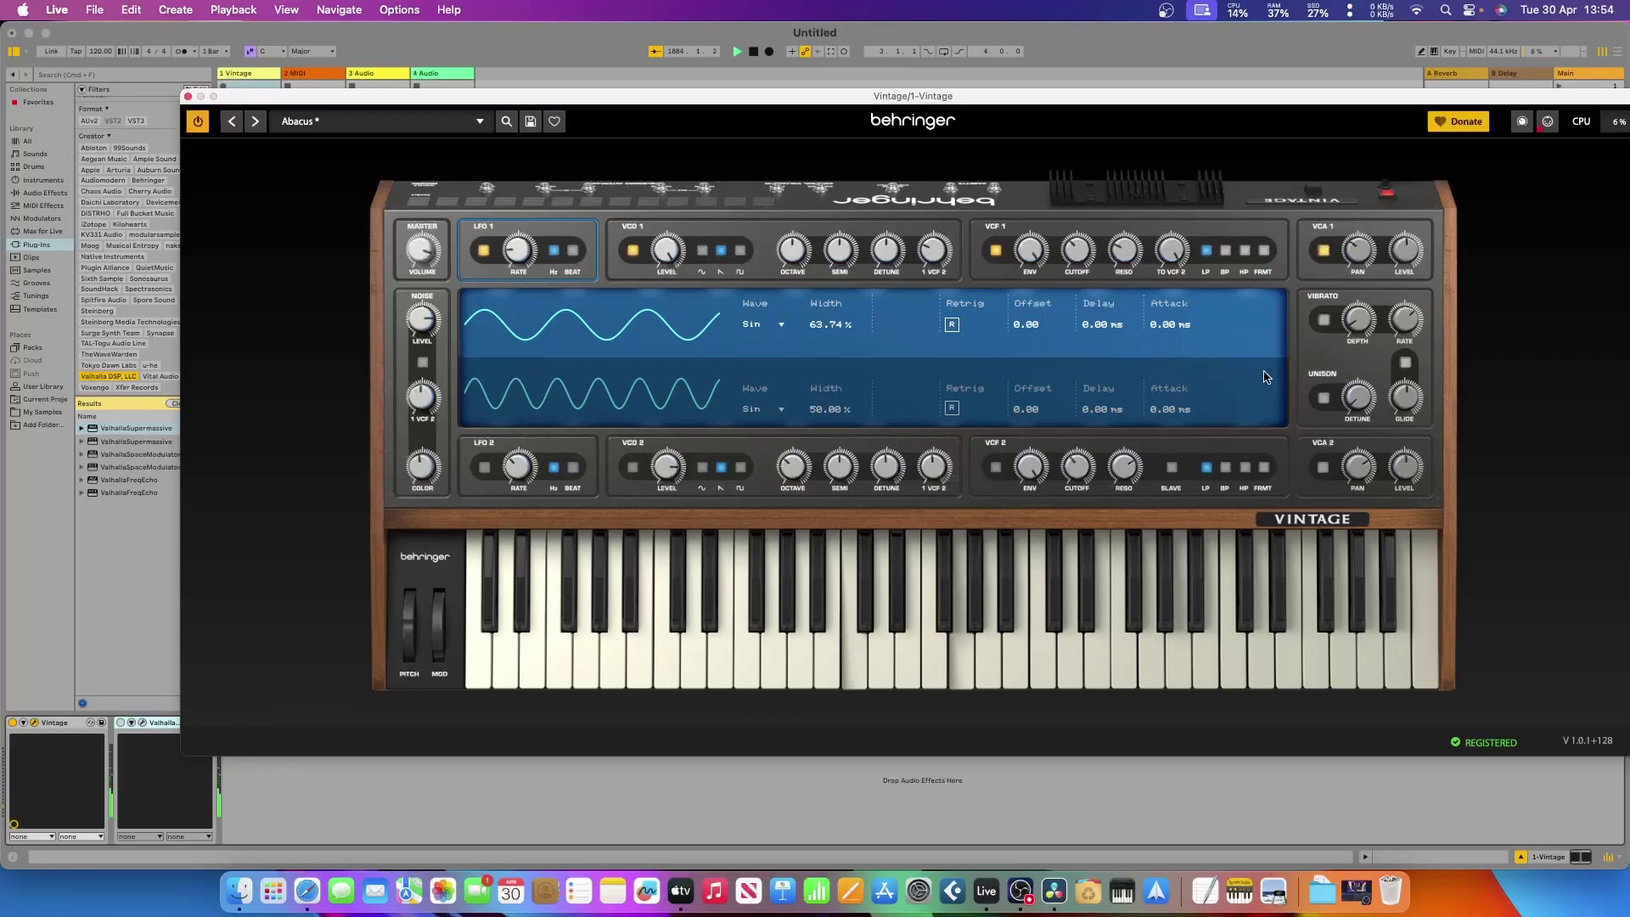
Set the number of keyboard voices to 12.
click(1332, 351)
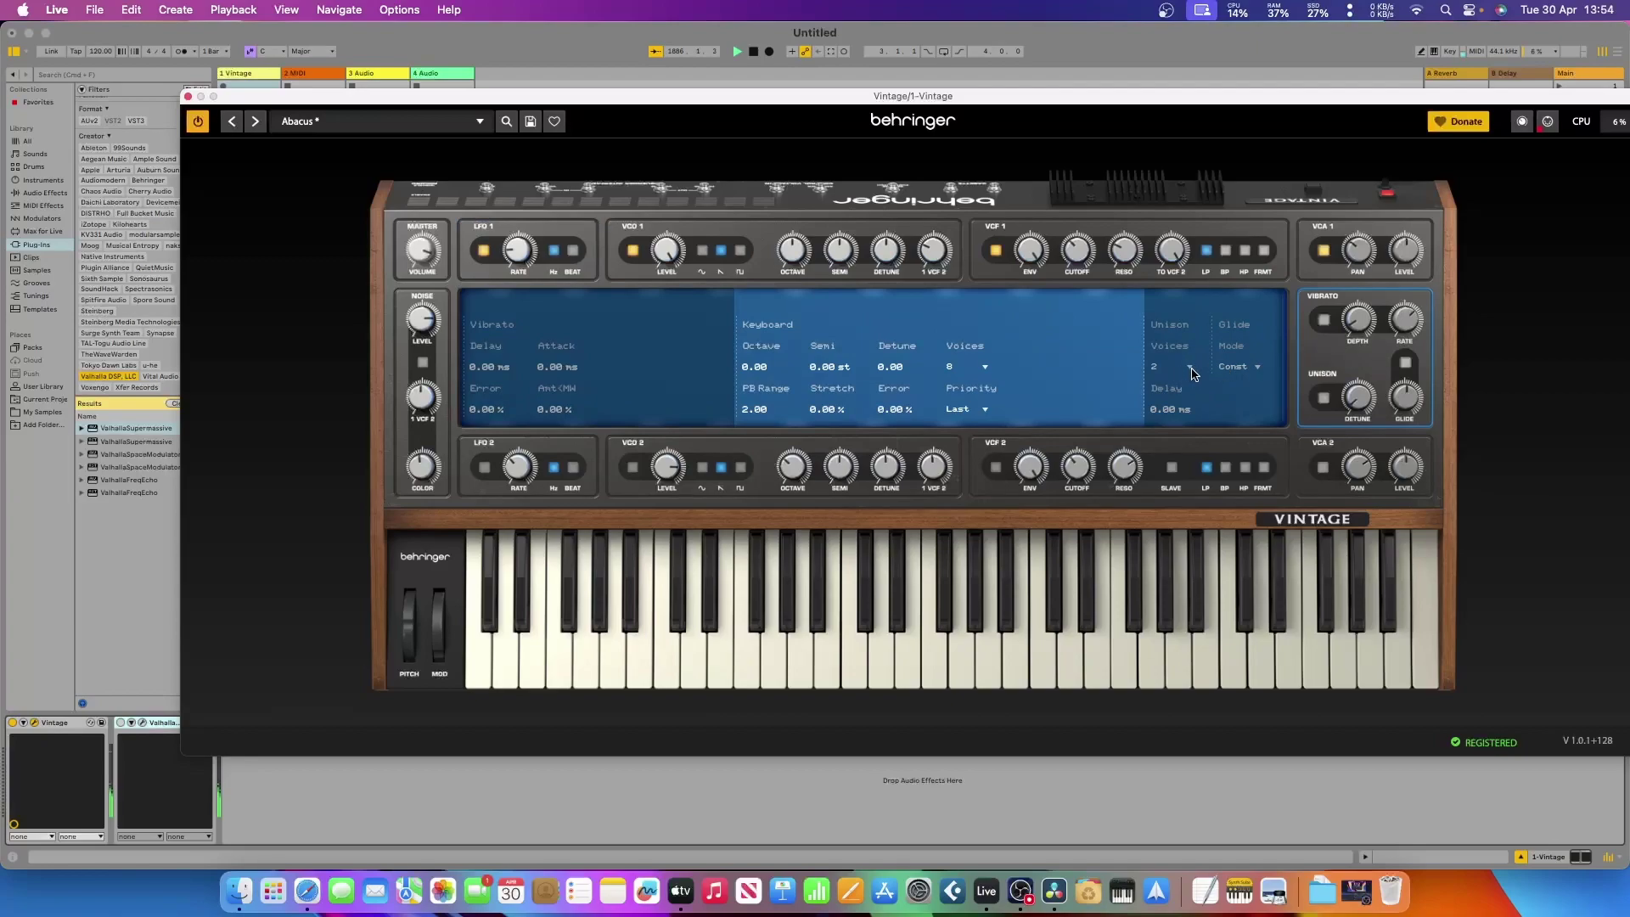
click(985, 367)
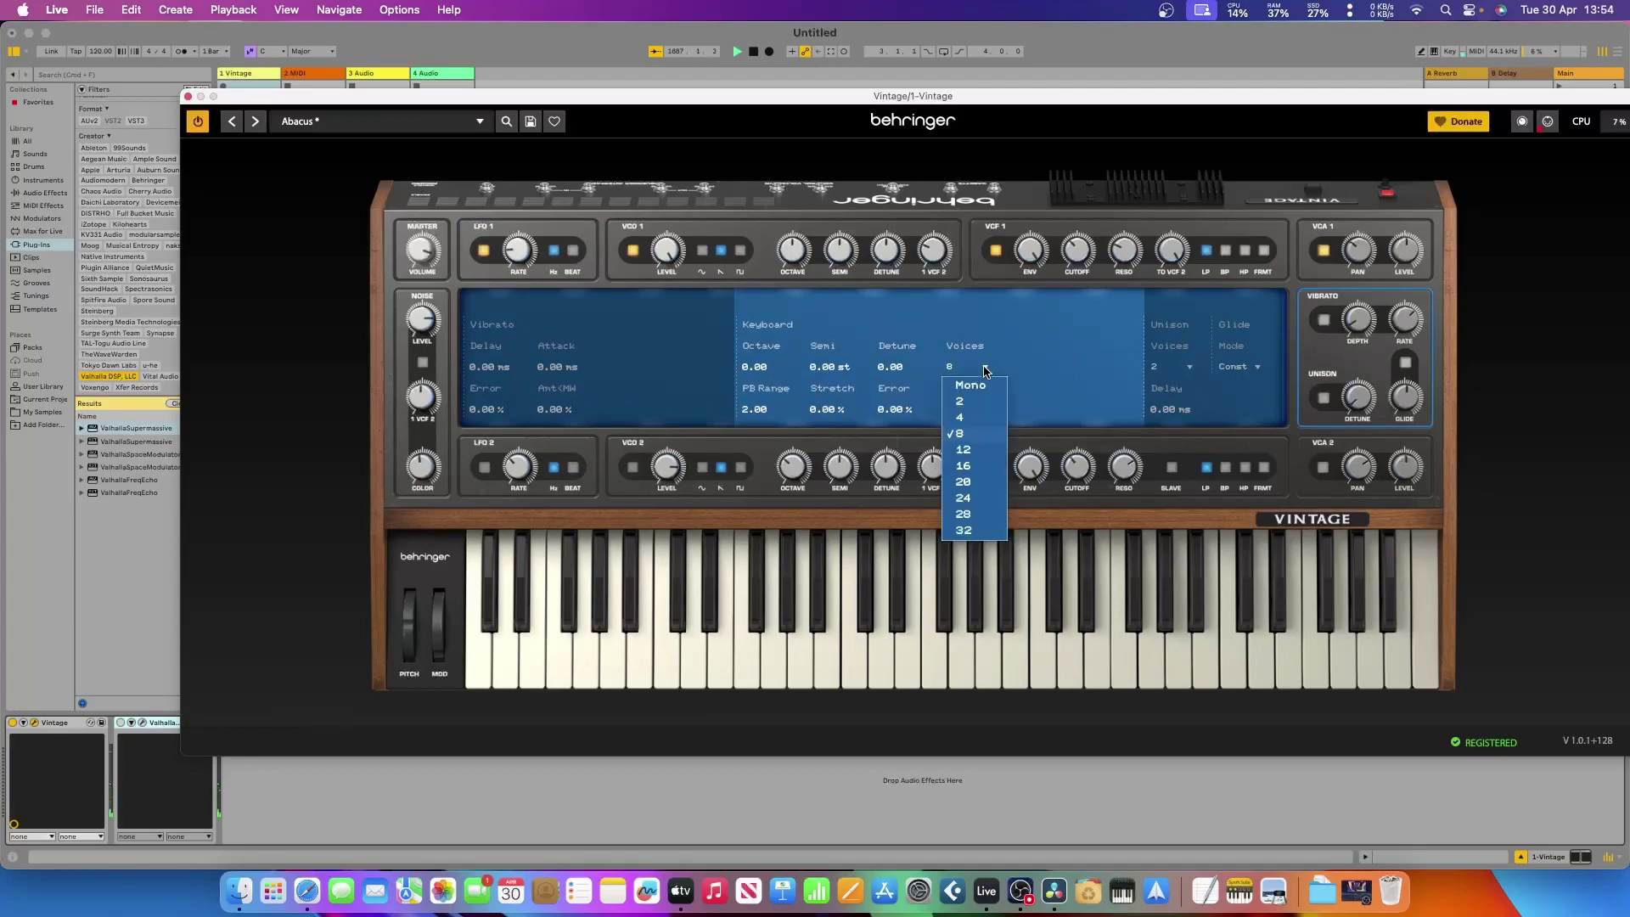
click(967, 454)
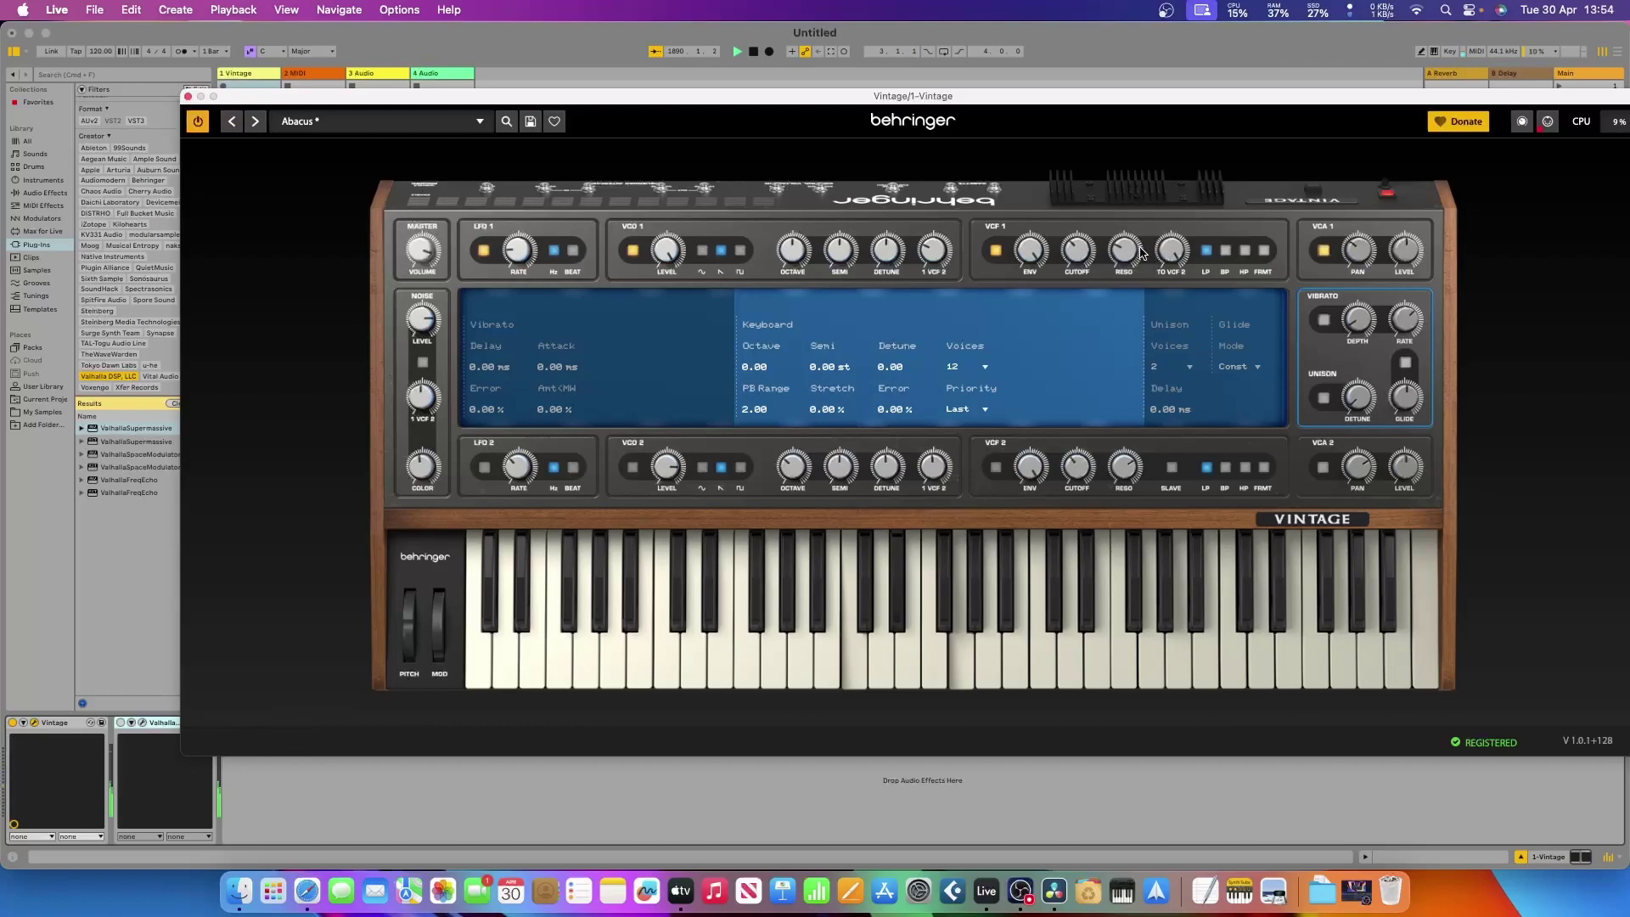
Set LFO 1's rate to 0.27 Hz and adjust VCO 1's routing balance between VCF 1 and VCF 2.
click(519, 247)
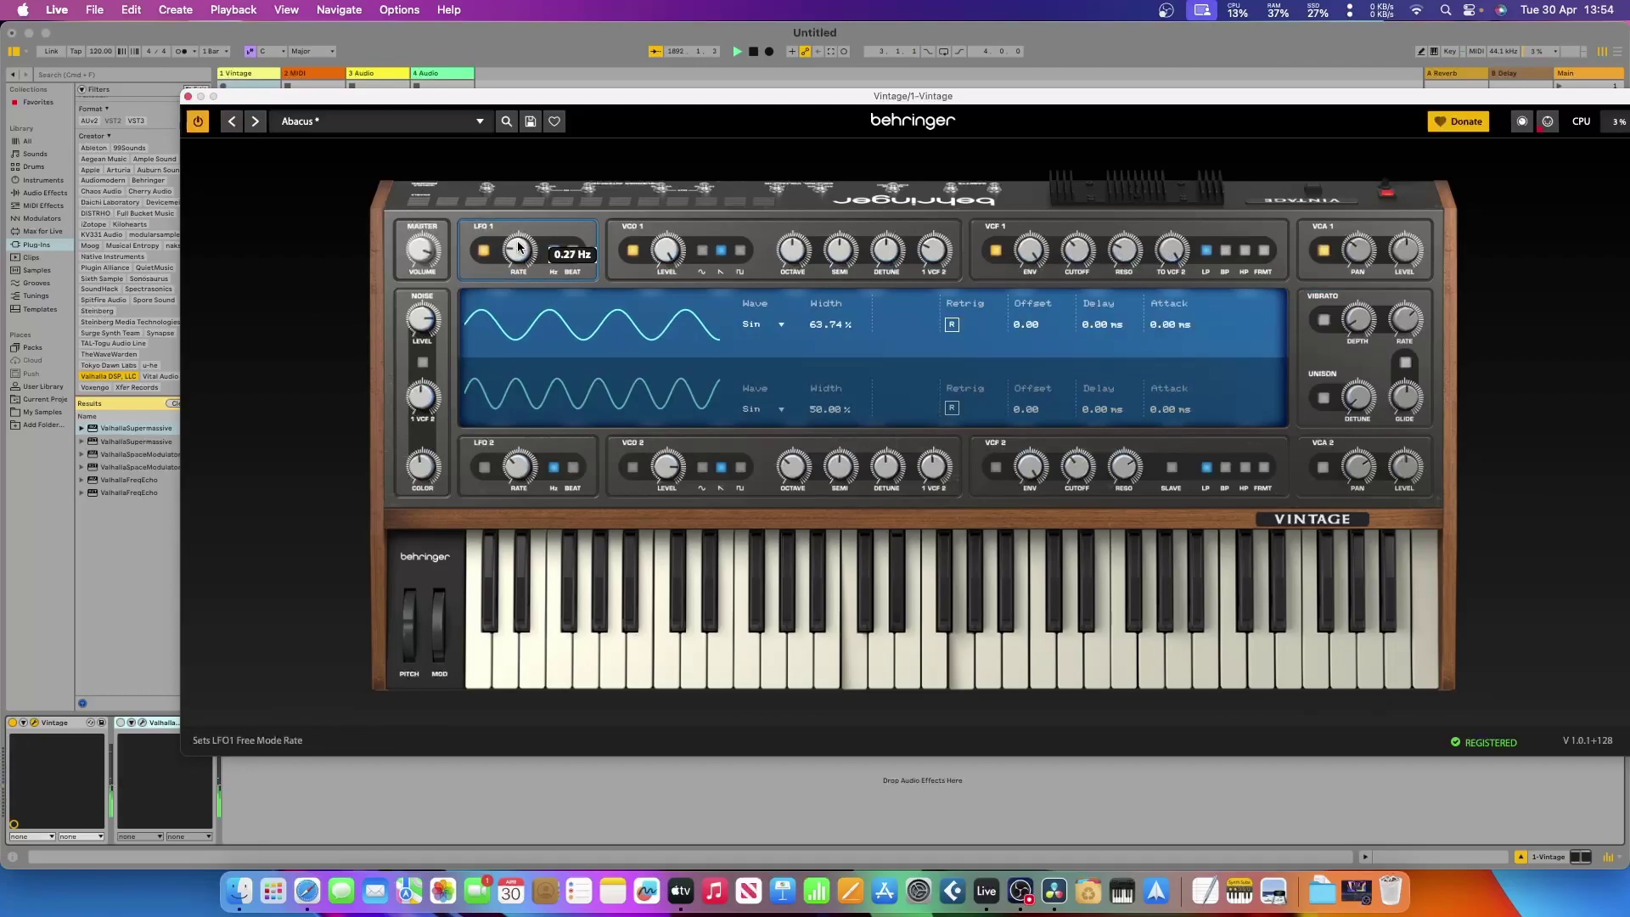
mouse_move(1169, 268)
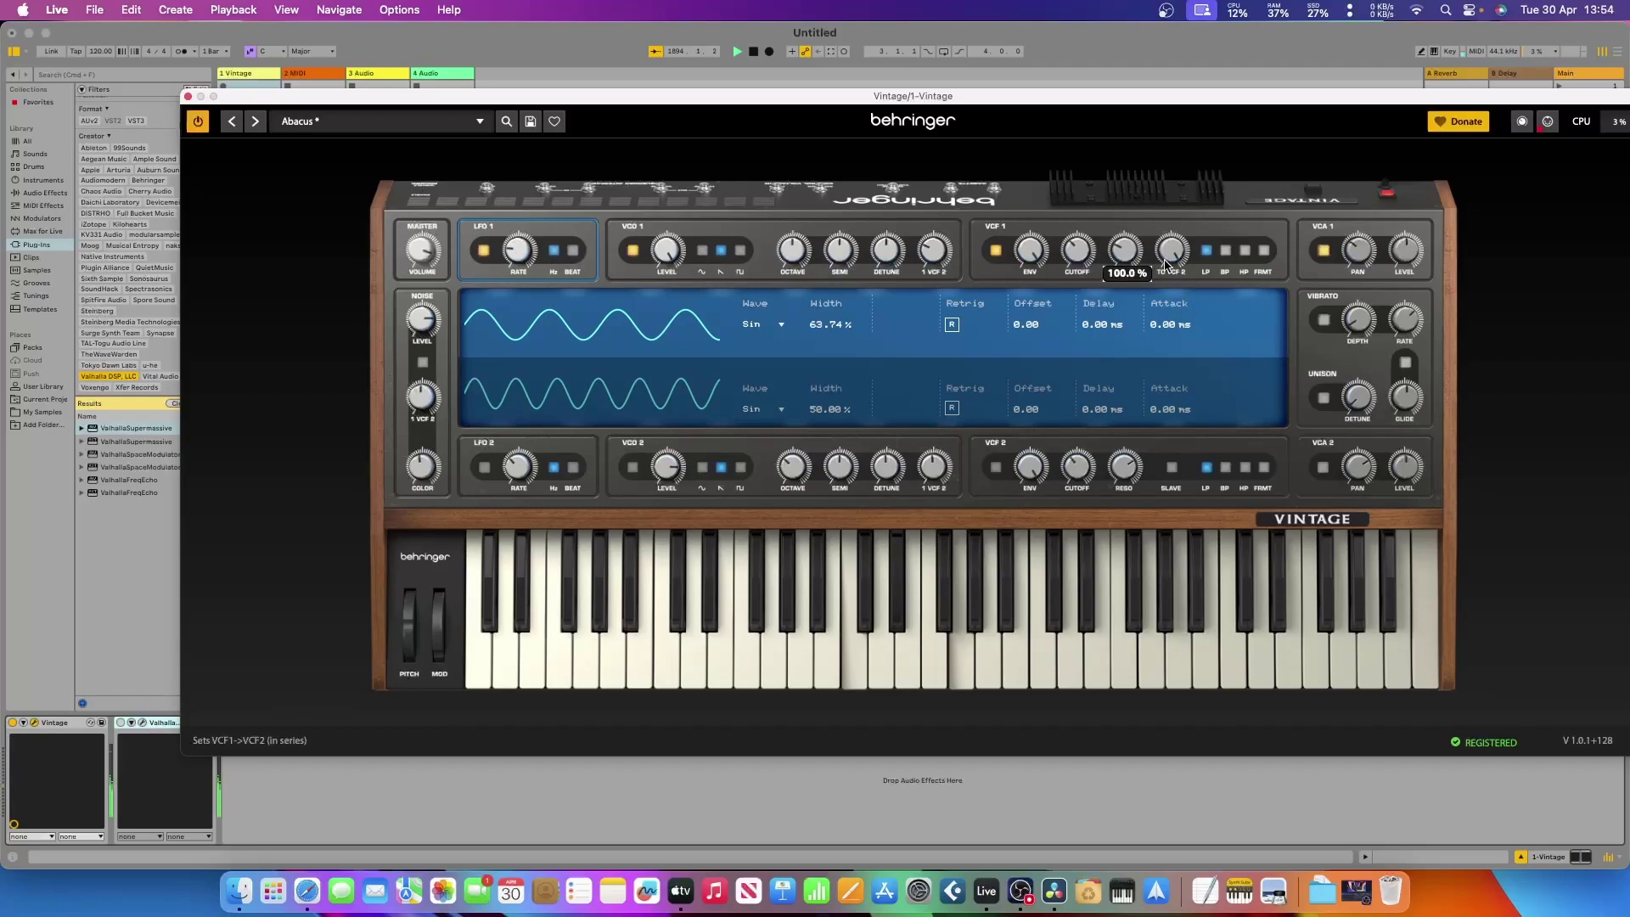
click(933, 251)
drag(937, 213, 945, 282)
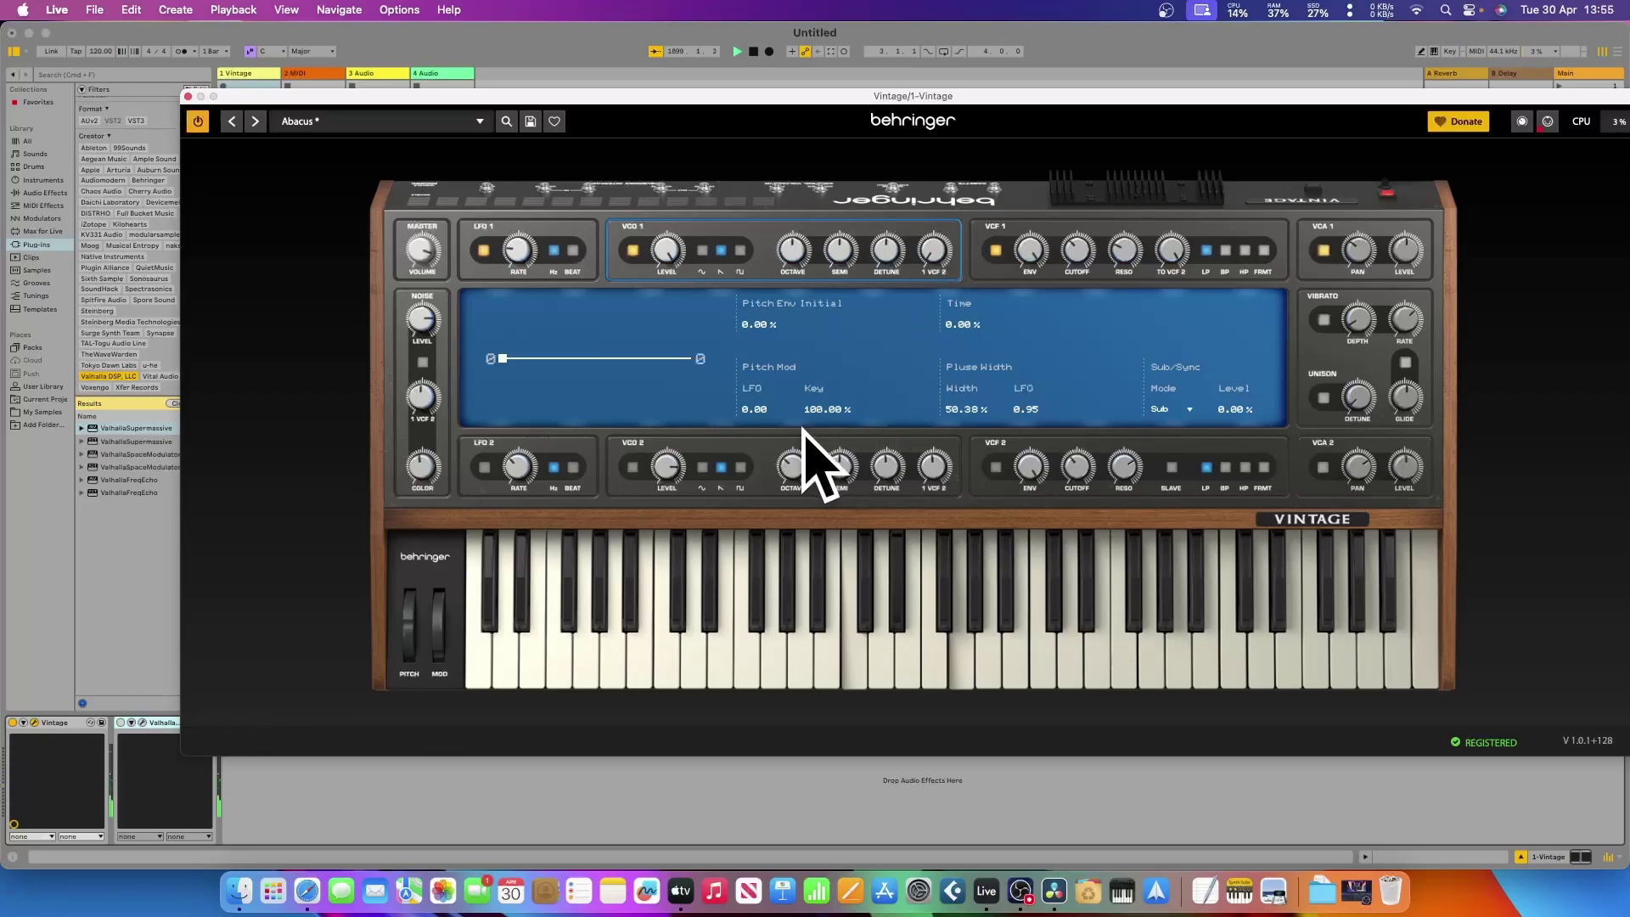
Switch on VCO 2, switch off VCO 1, and switch on VCA 2.
click(772, 454)
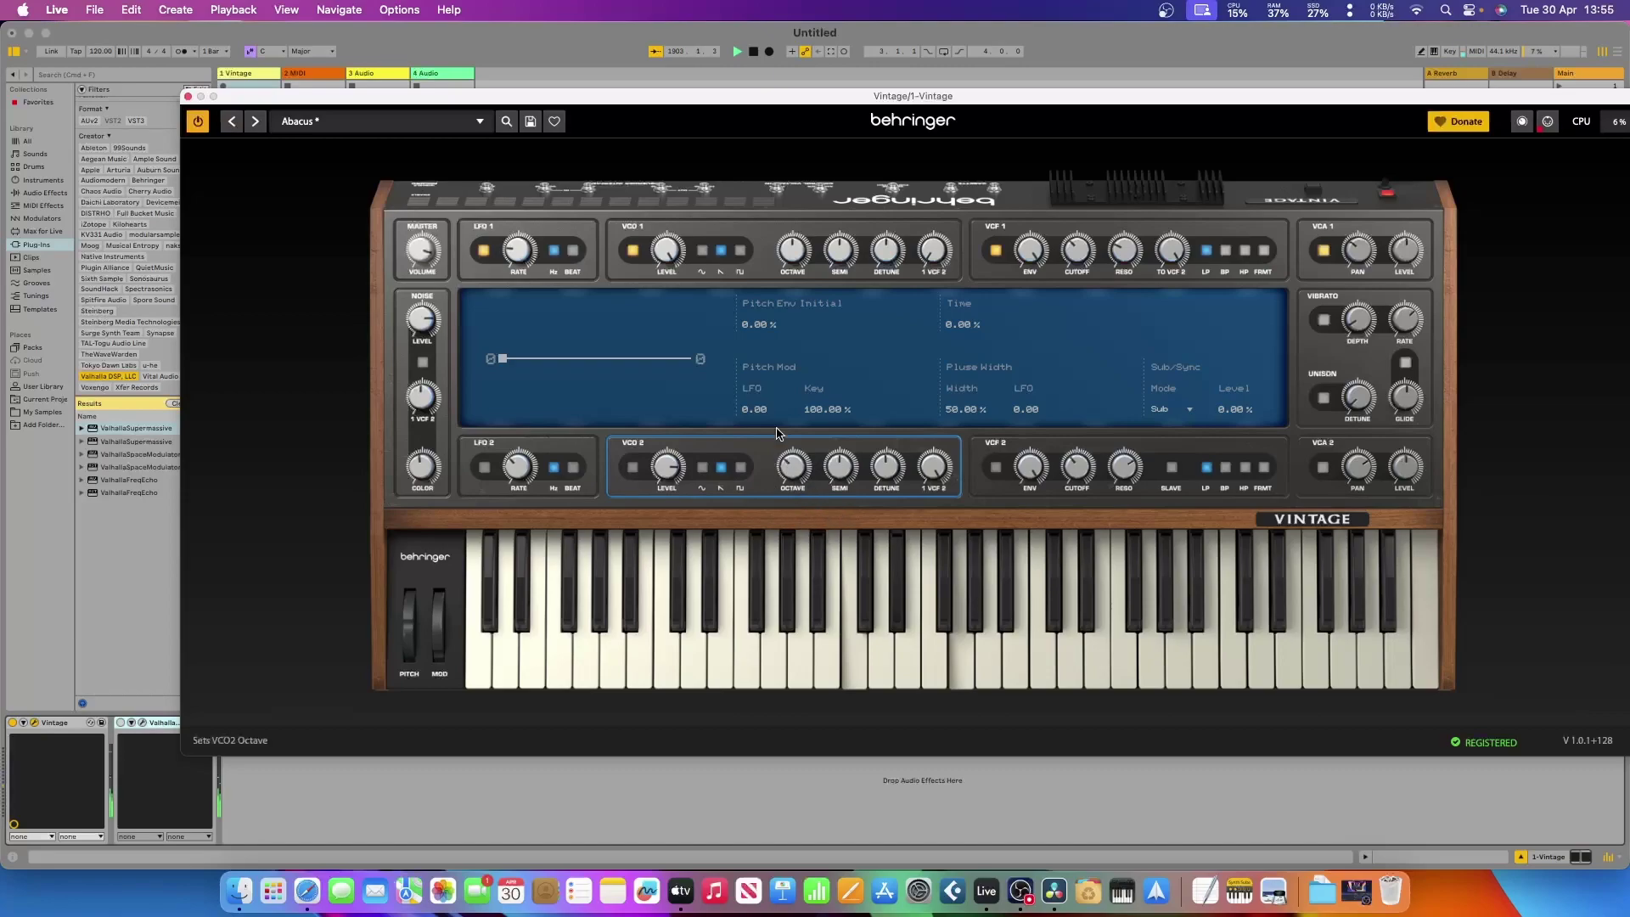
click(633, 468)
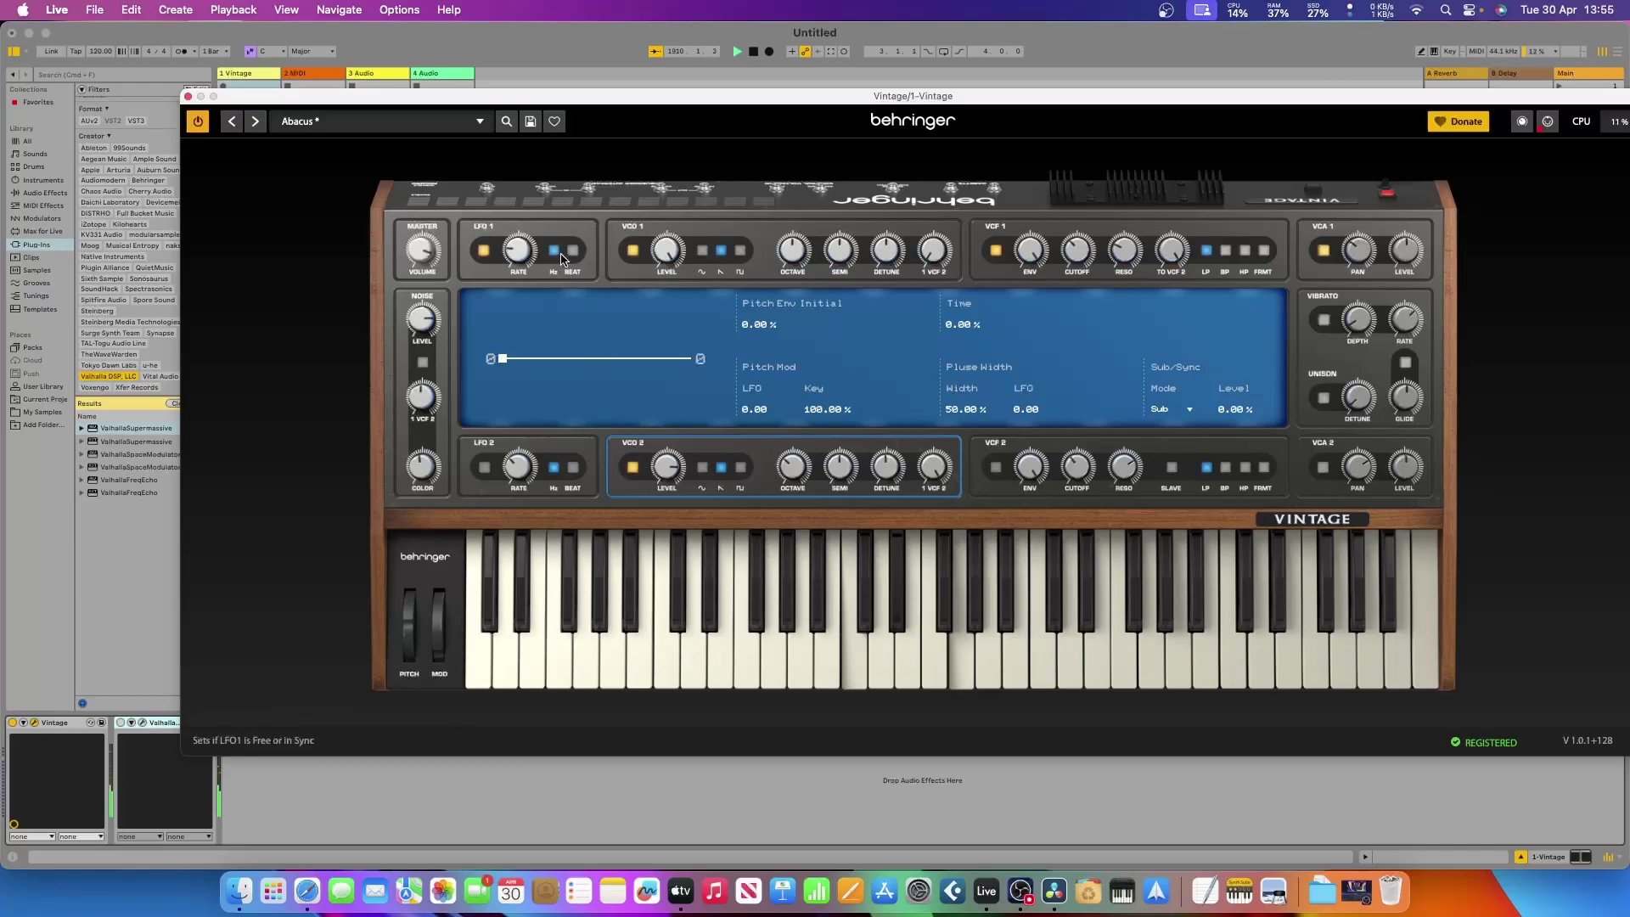
click(633, 252)
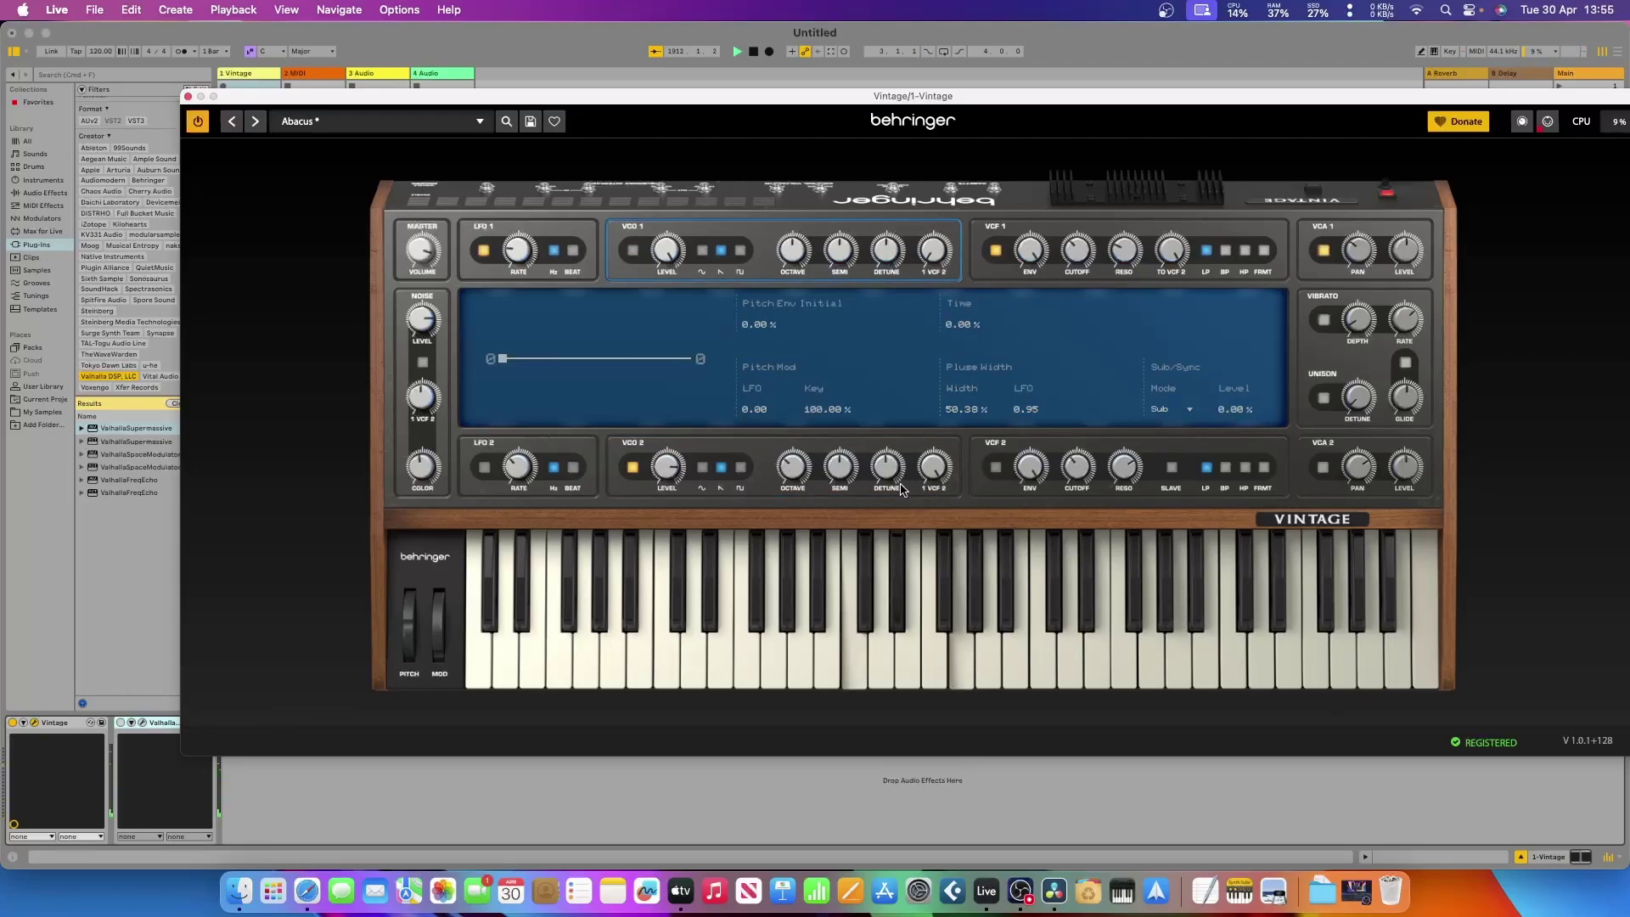
click(1308, 459)
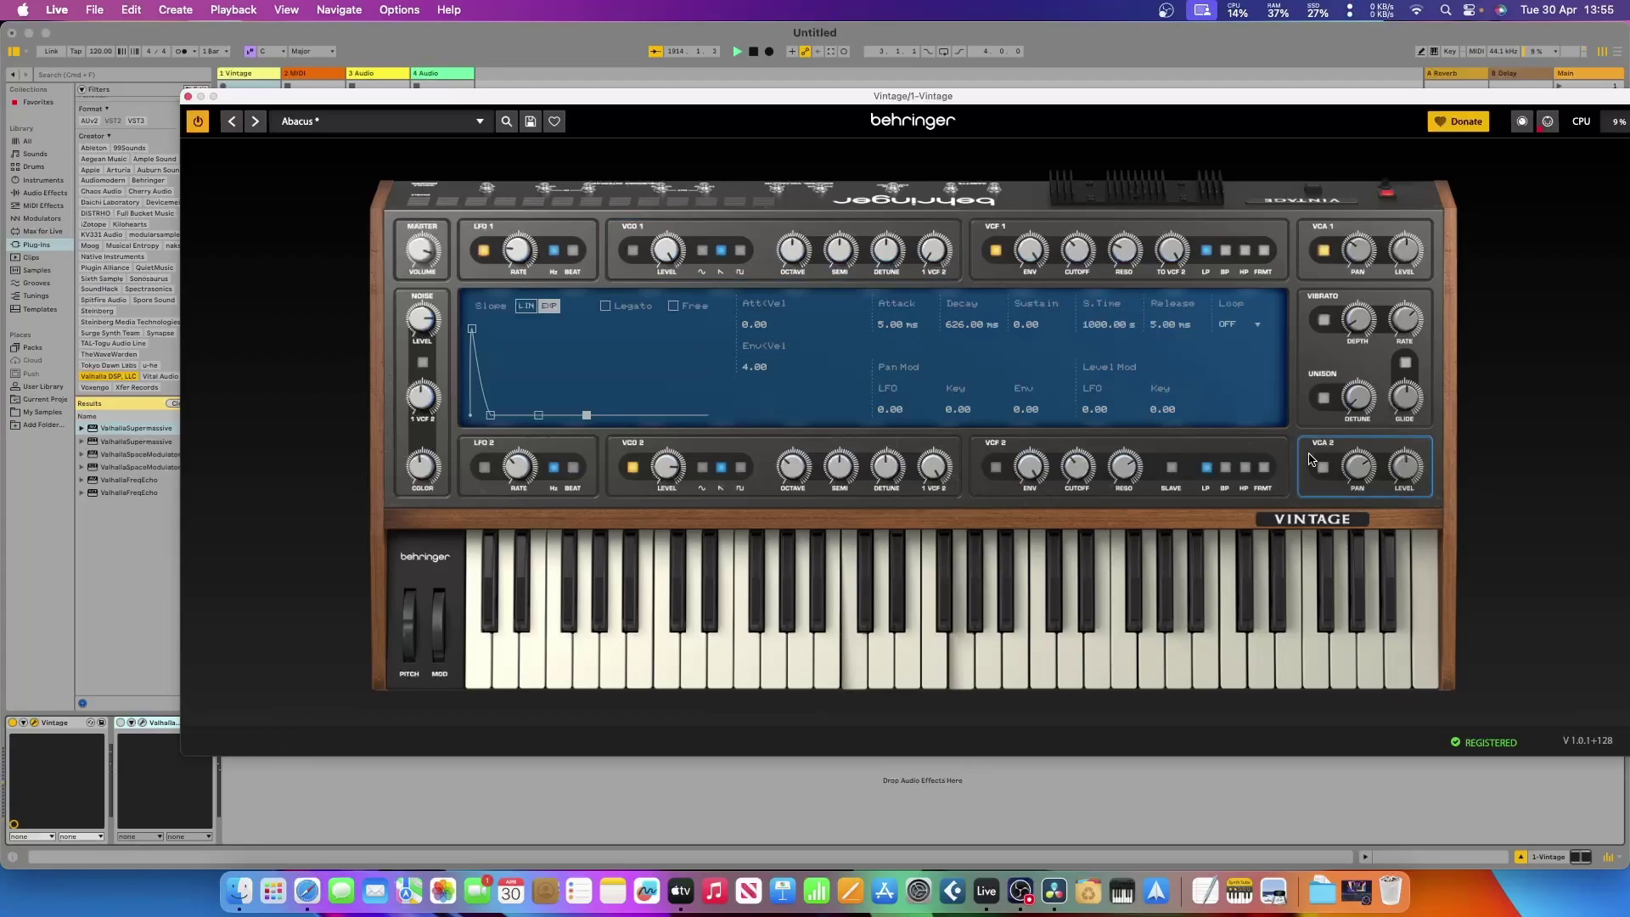
click(1322, 468)
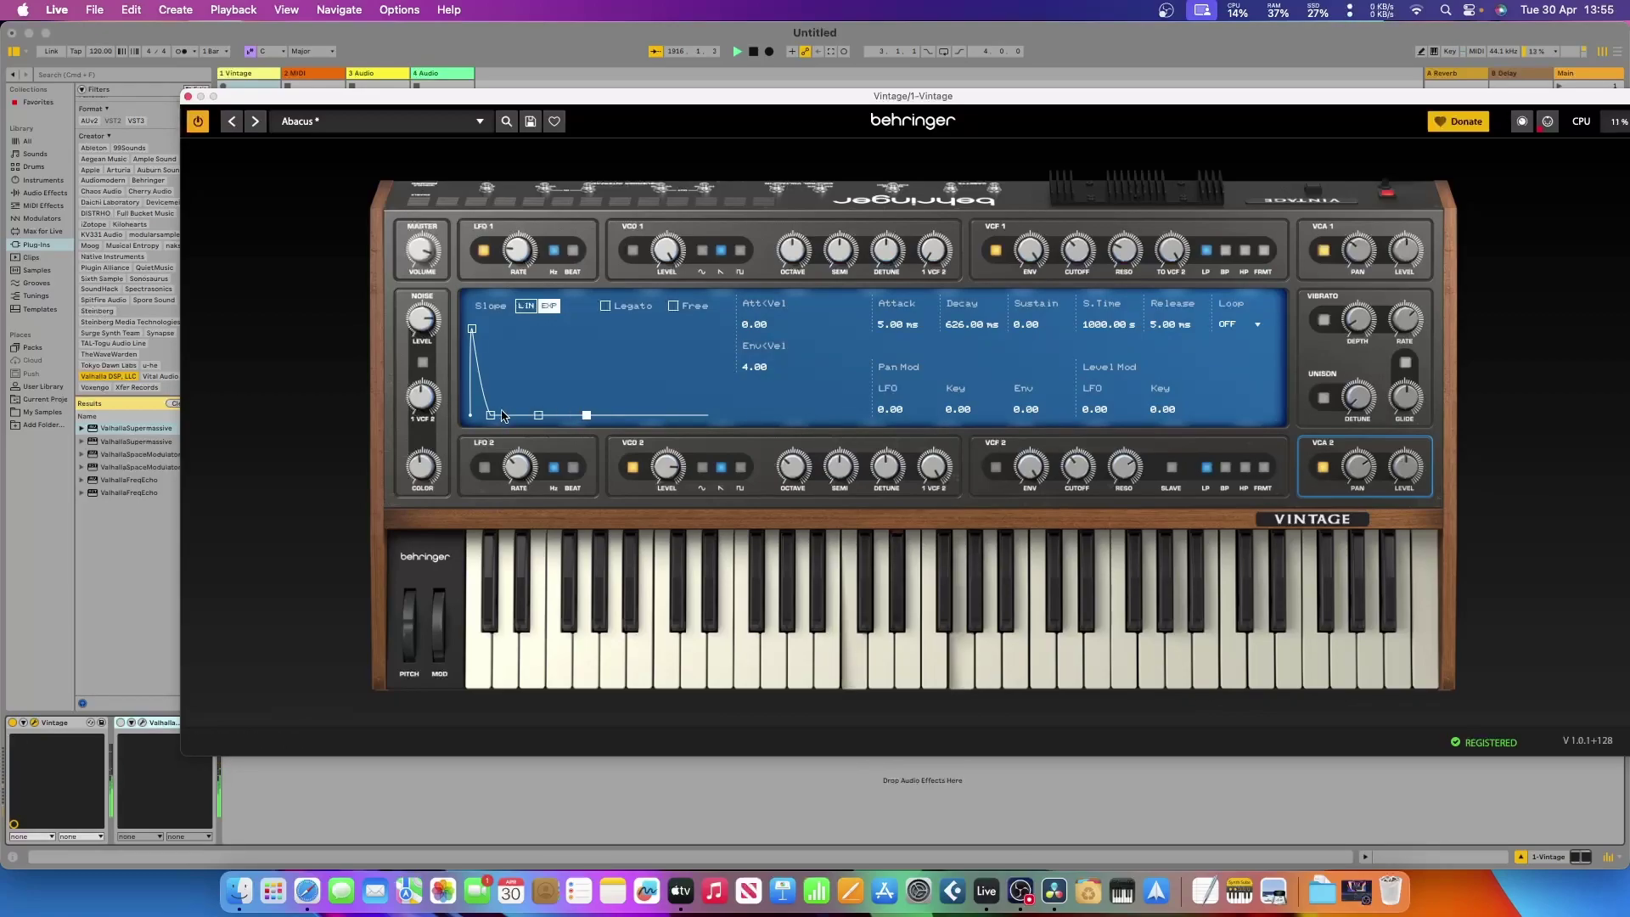
Reshape VCA 2's envelope to 14.13 s attack, 15.00 s decay, 0.64 sustain, 787.99 s sustain time and 937.56 ms release.
drag(473, 332, 515, 329)
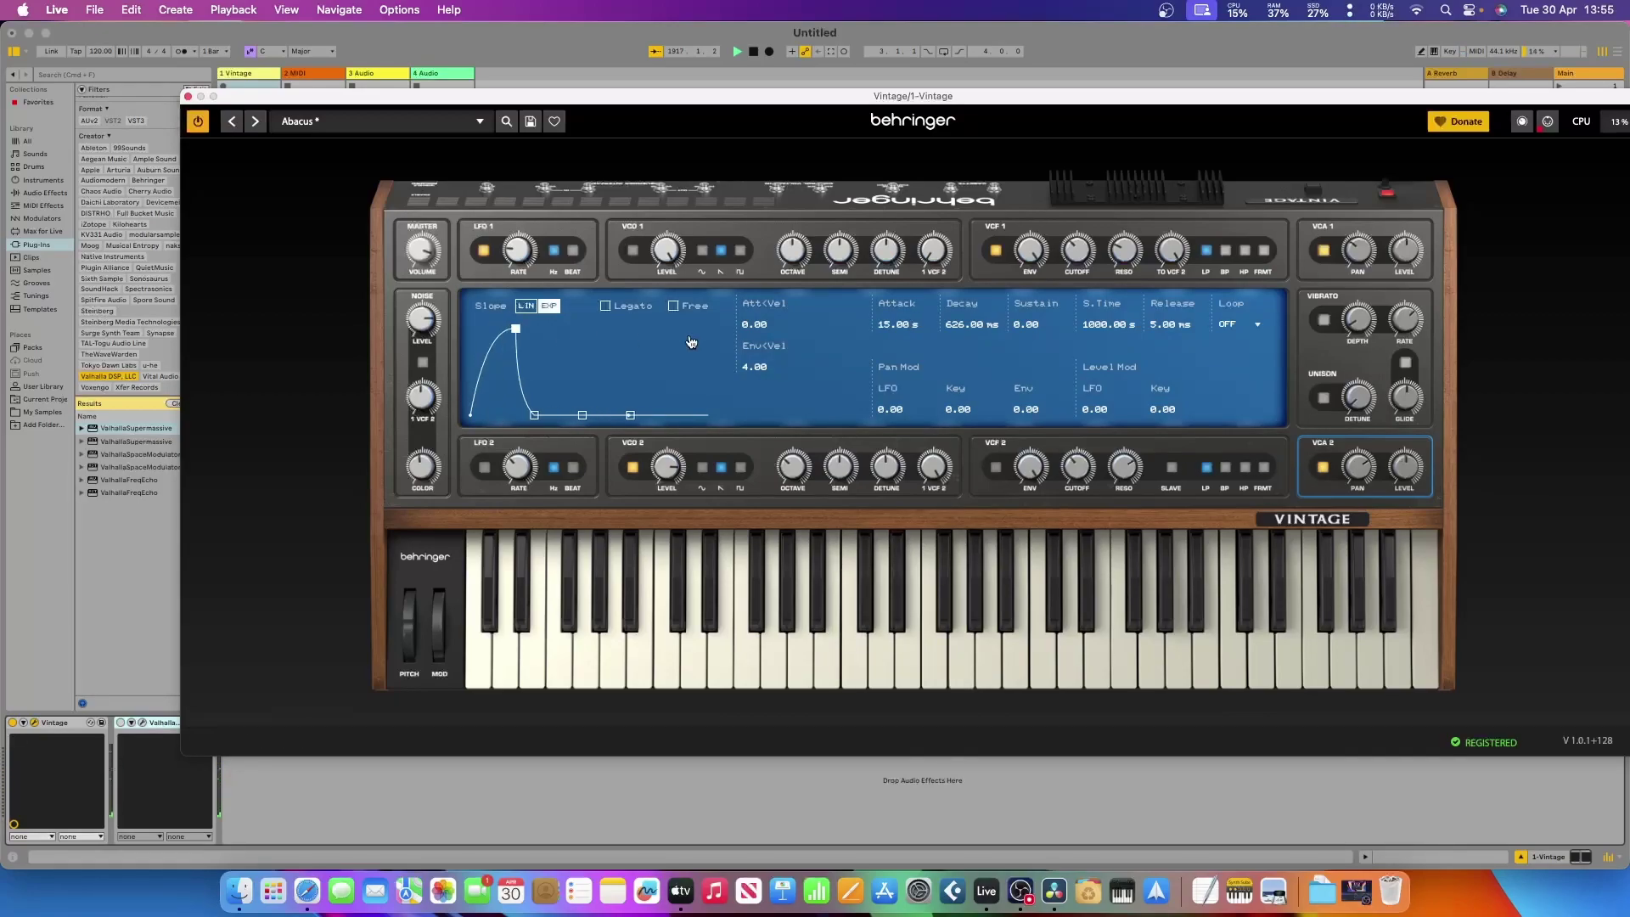
drag(535, 416, 601, 360)
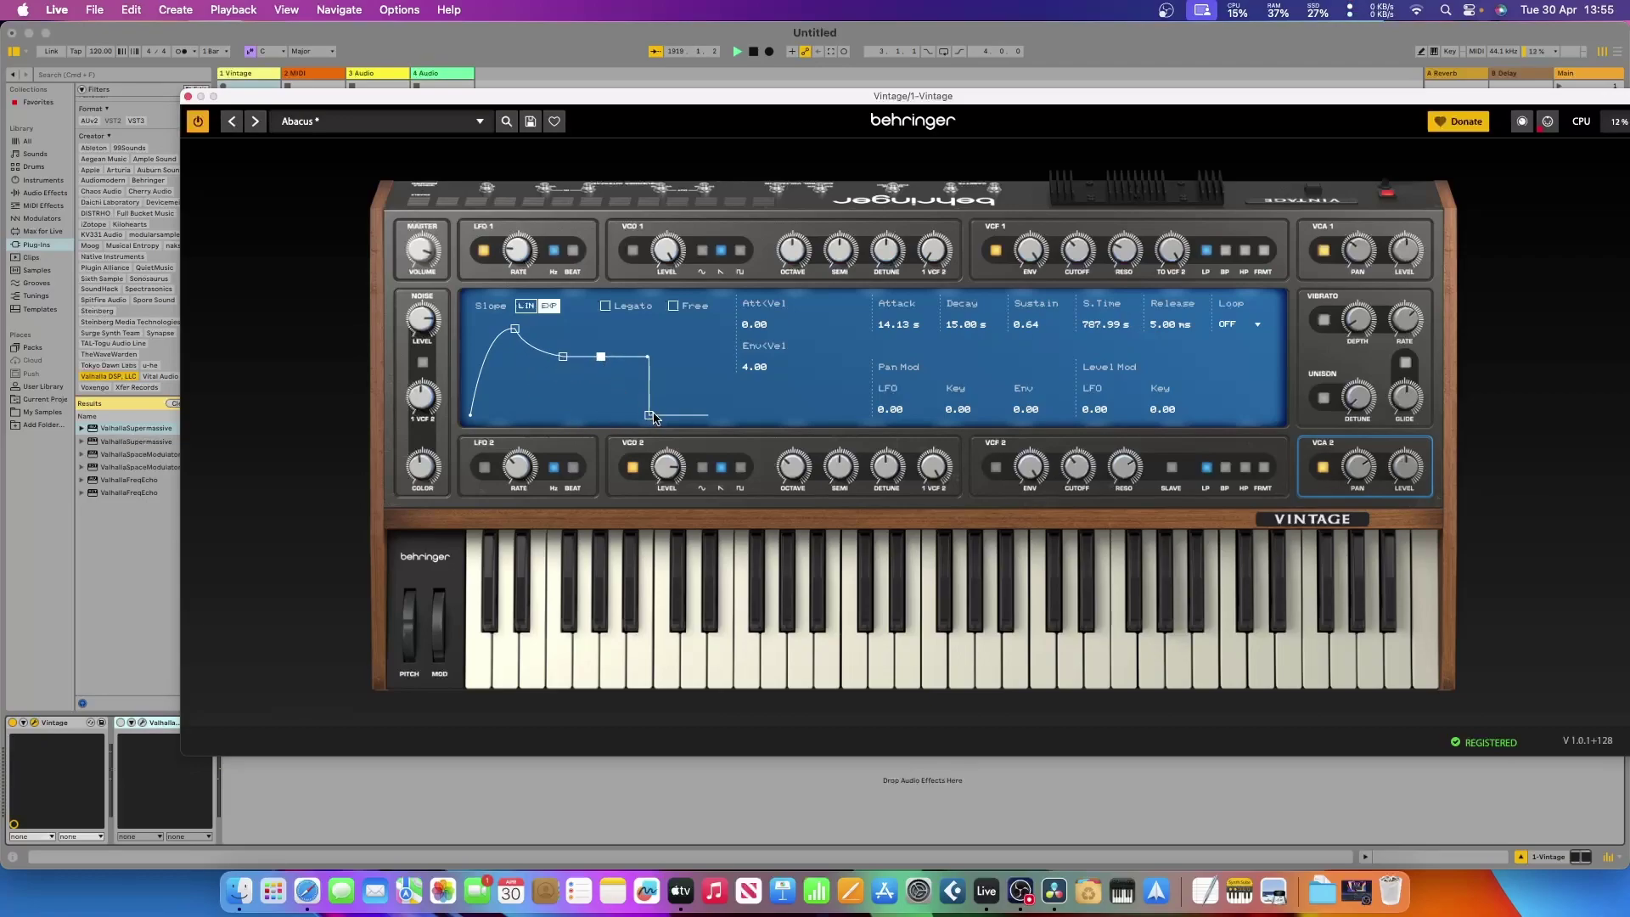
drag(650, 416, 670, 416)
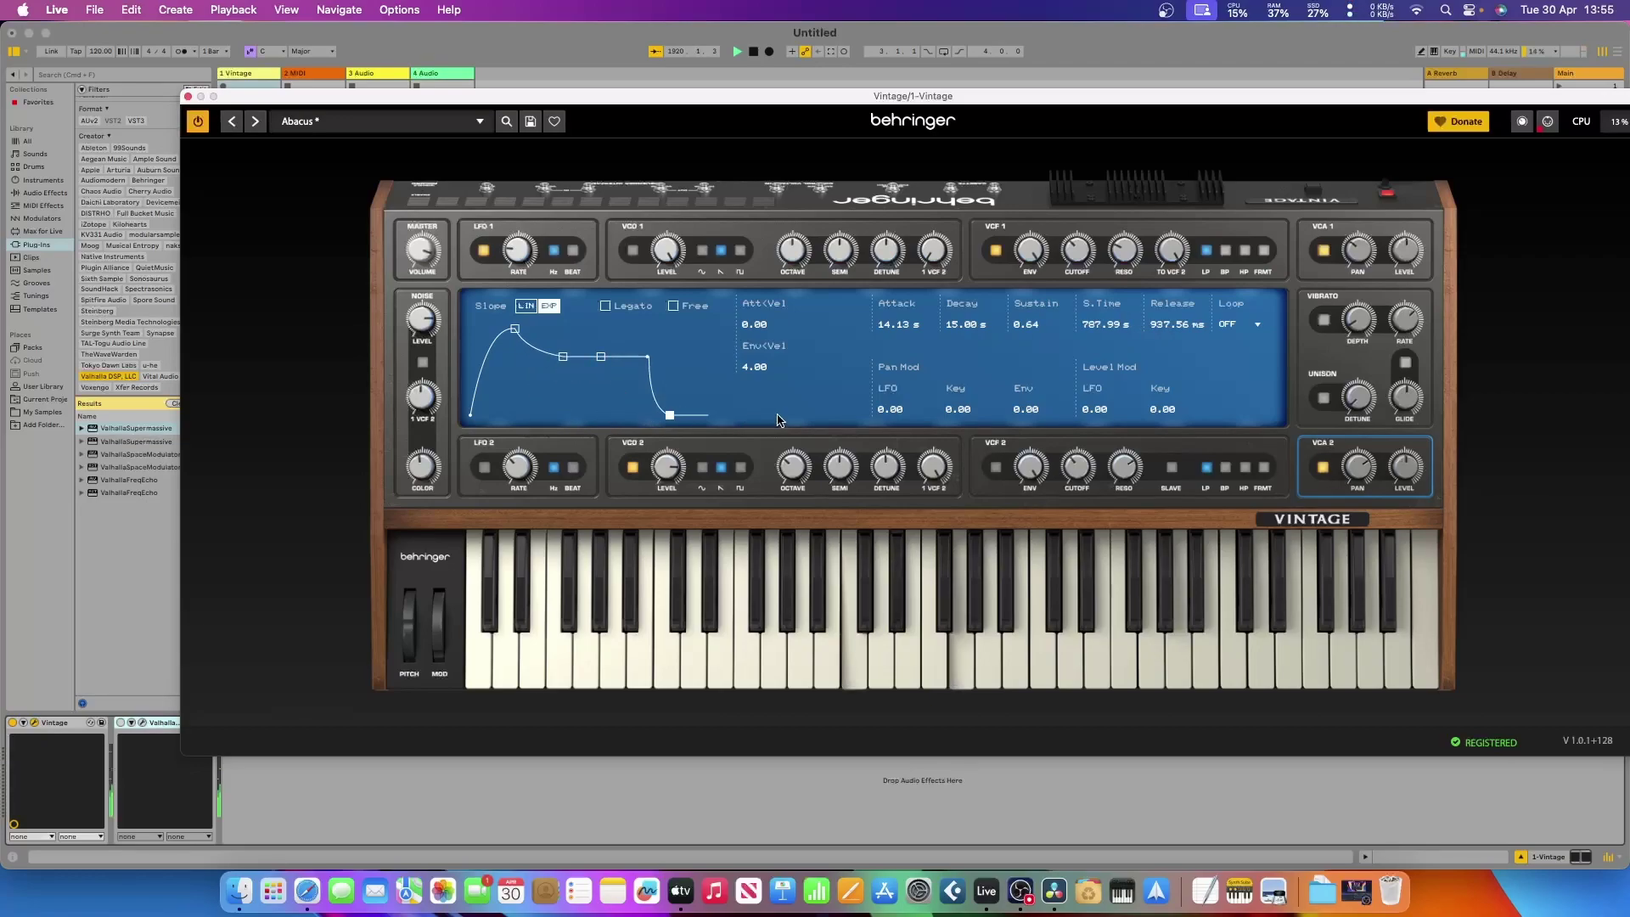
Adjust VCO 2's detune and check its output level.
click(883, 478)
drag(883, 478, 883, 474)
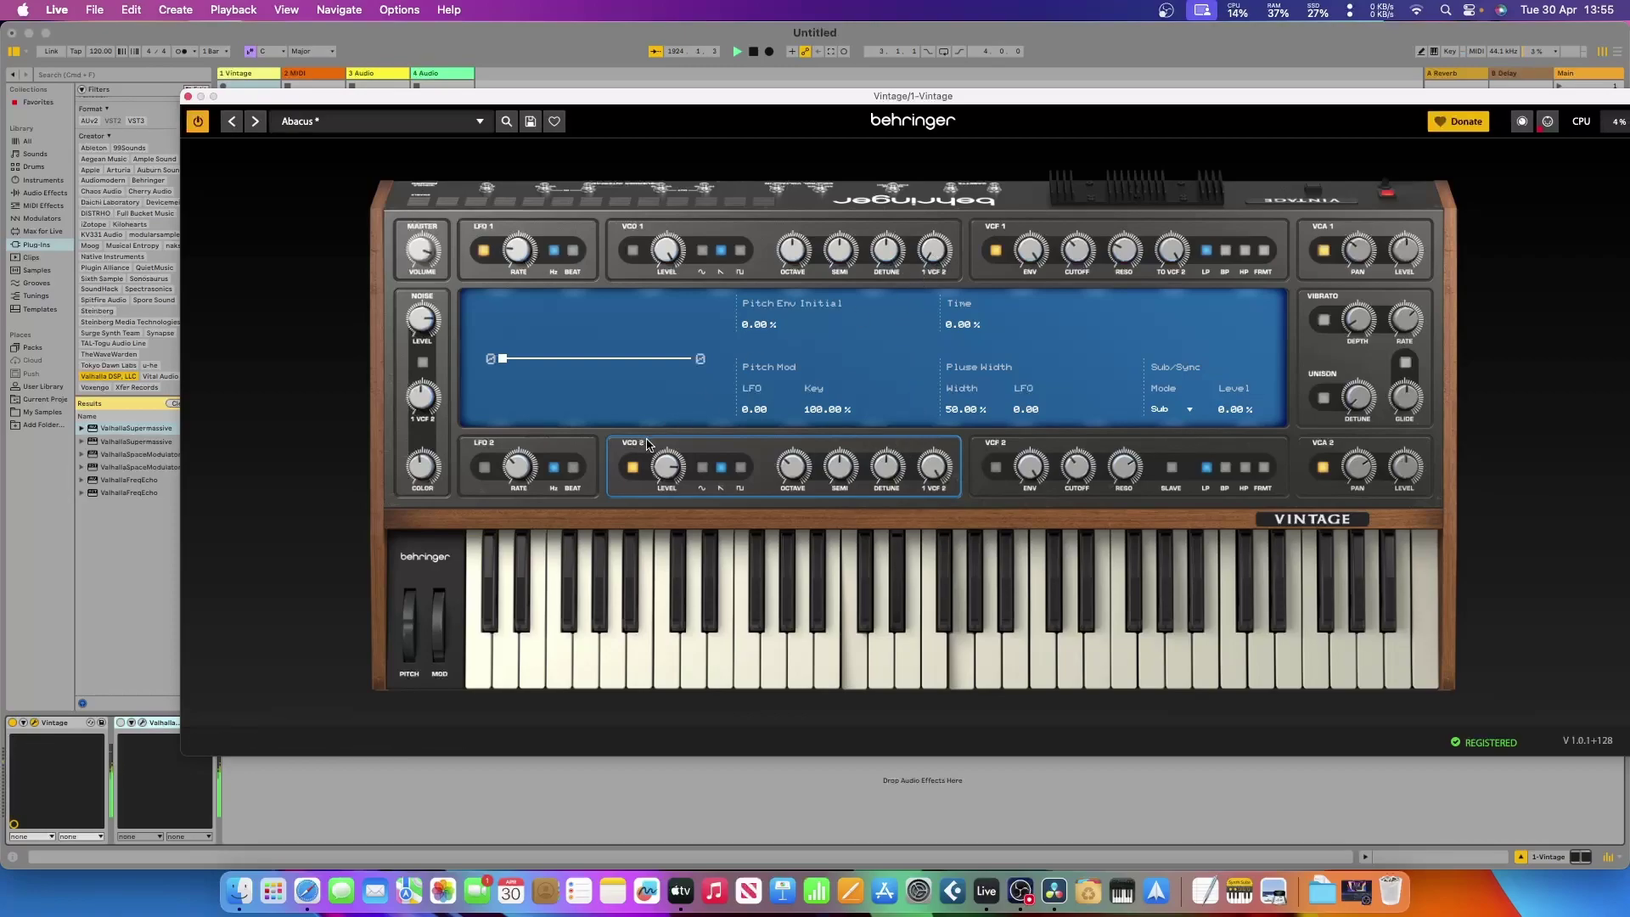
mouse_move(668, 469)
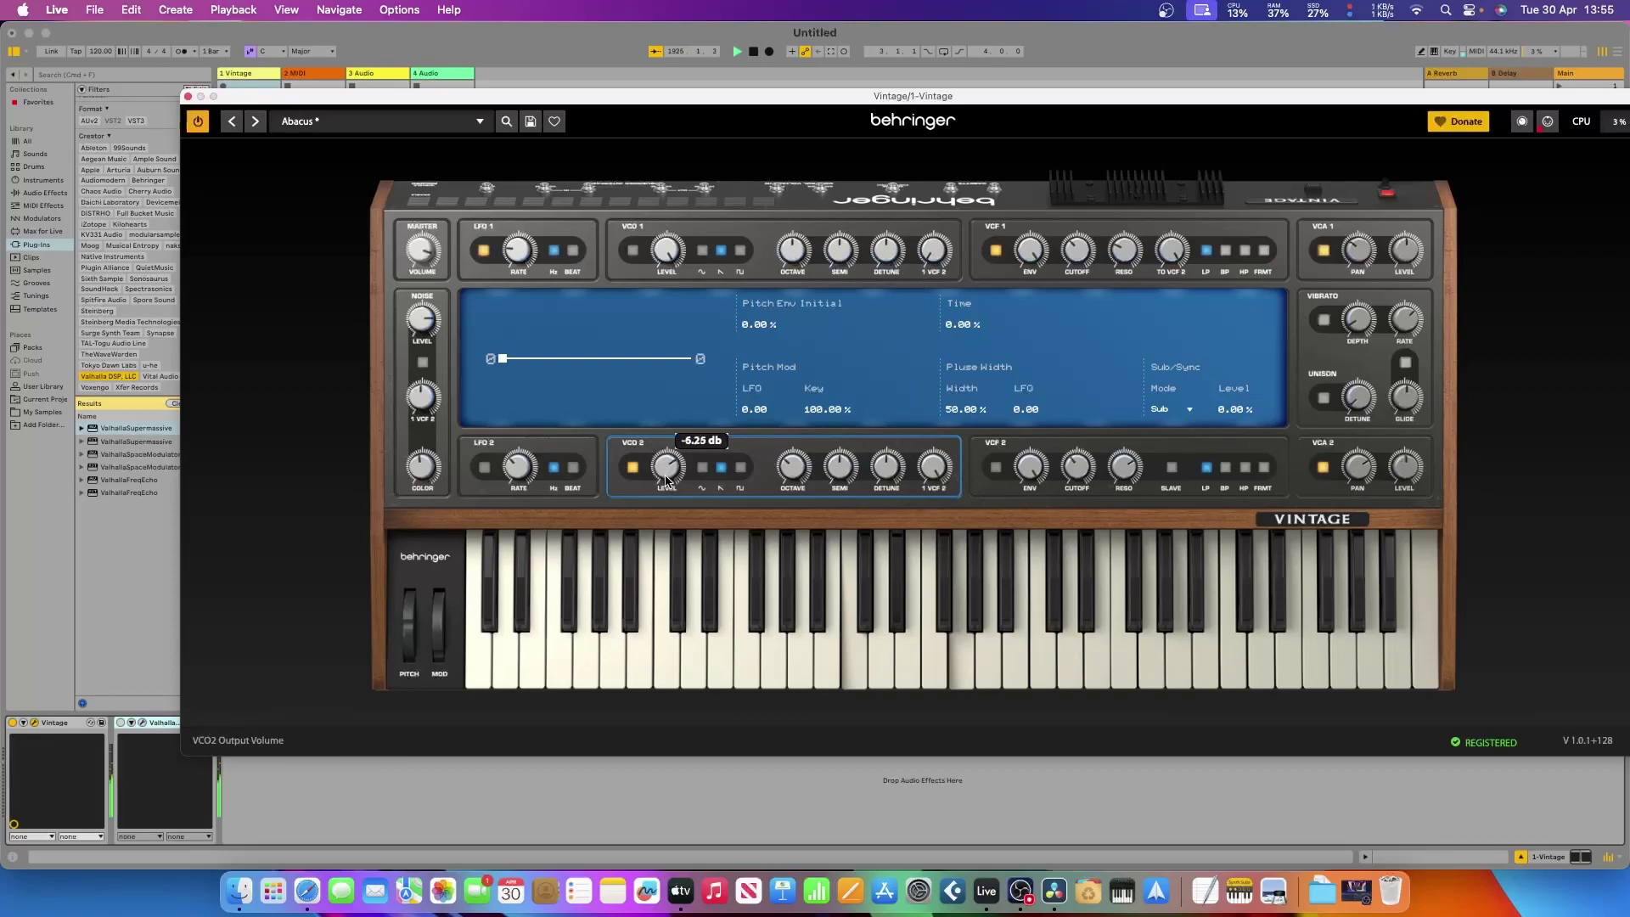
Switch on VCO 1 and adjust its output level.
click(634, 253)
mouse_move(669, 255)
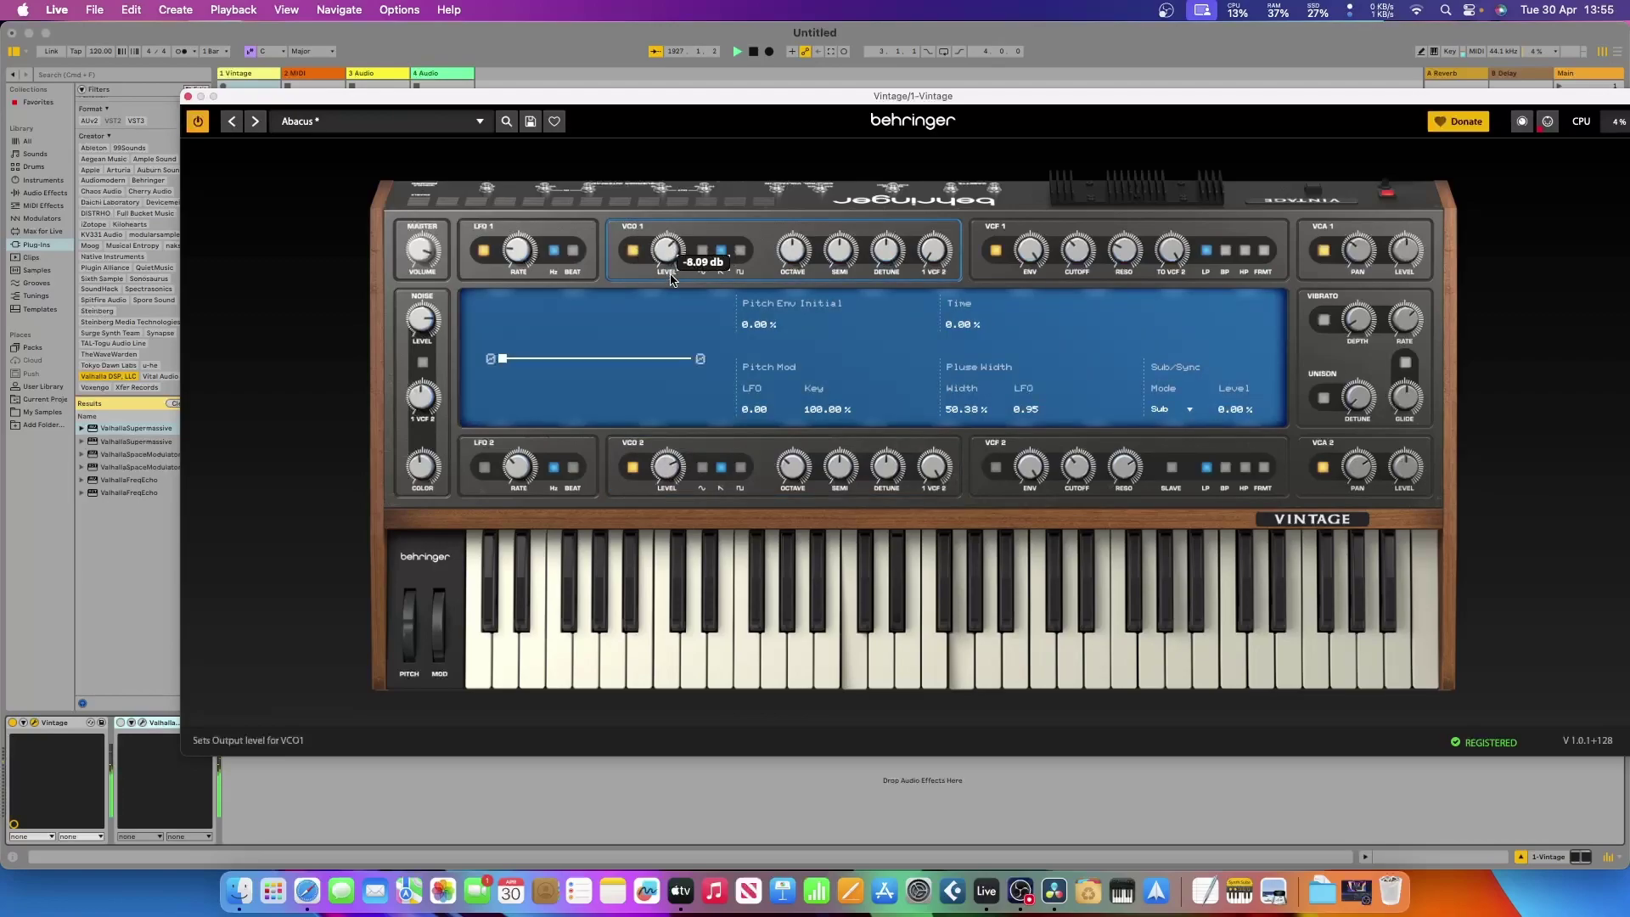
drag(670, 272, 670, 269)
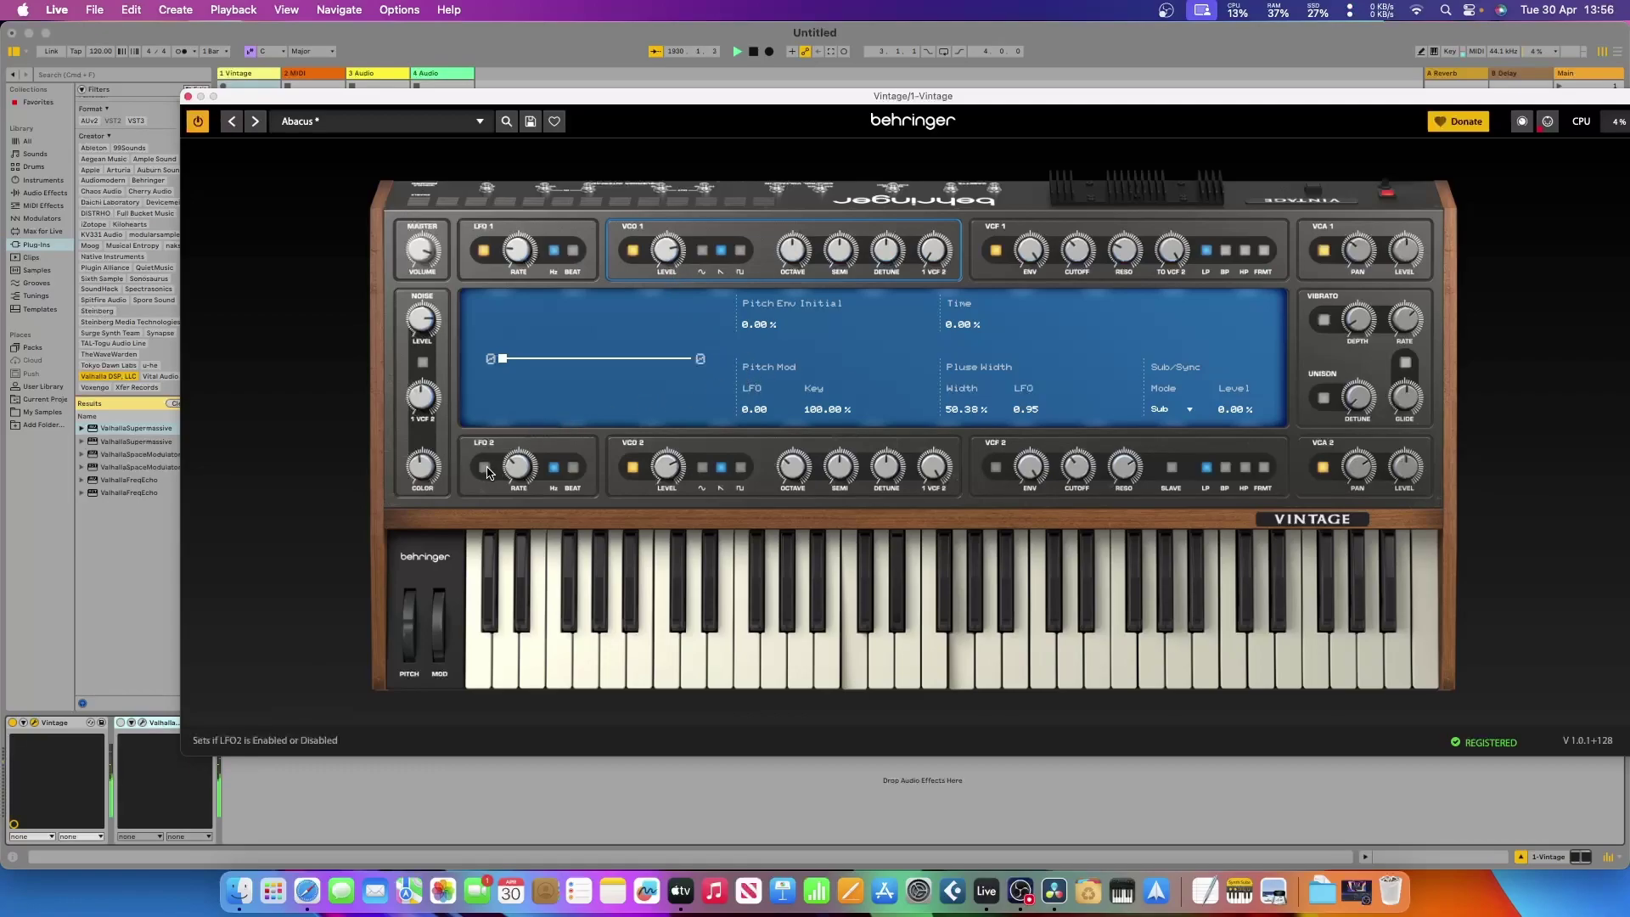
Switch off VCO 1 and LFO 1, and switch on LFO 2.
click(634, 253)
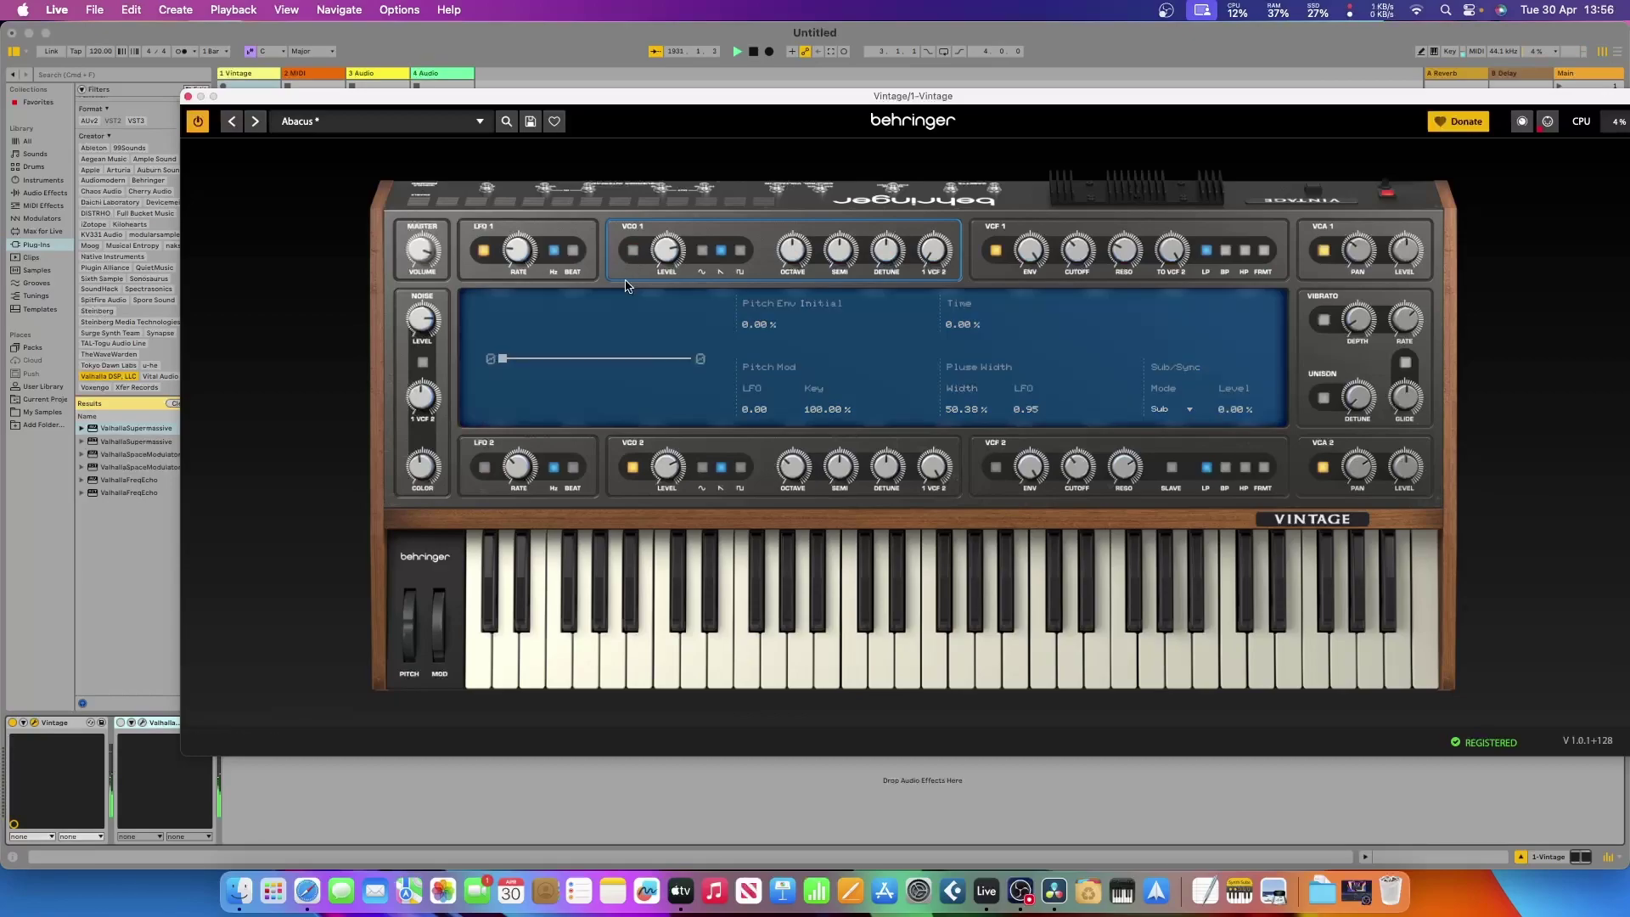
click(486, 253)
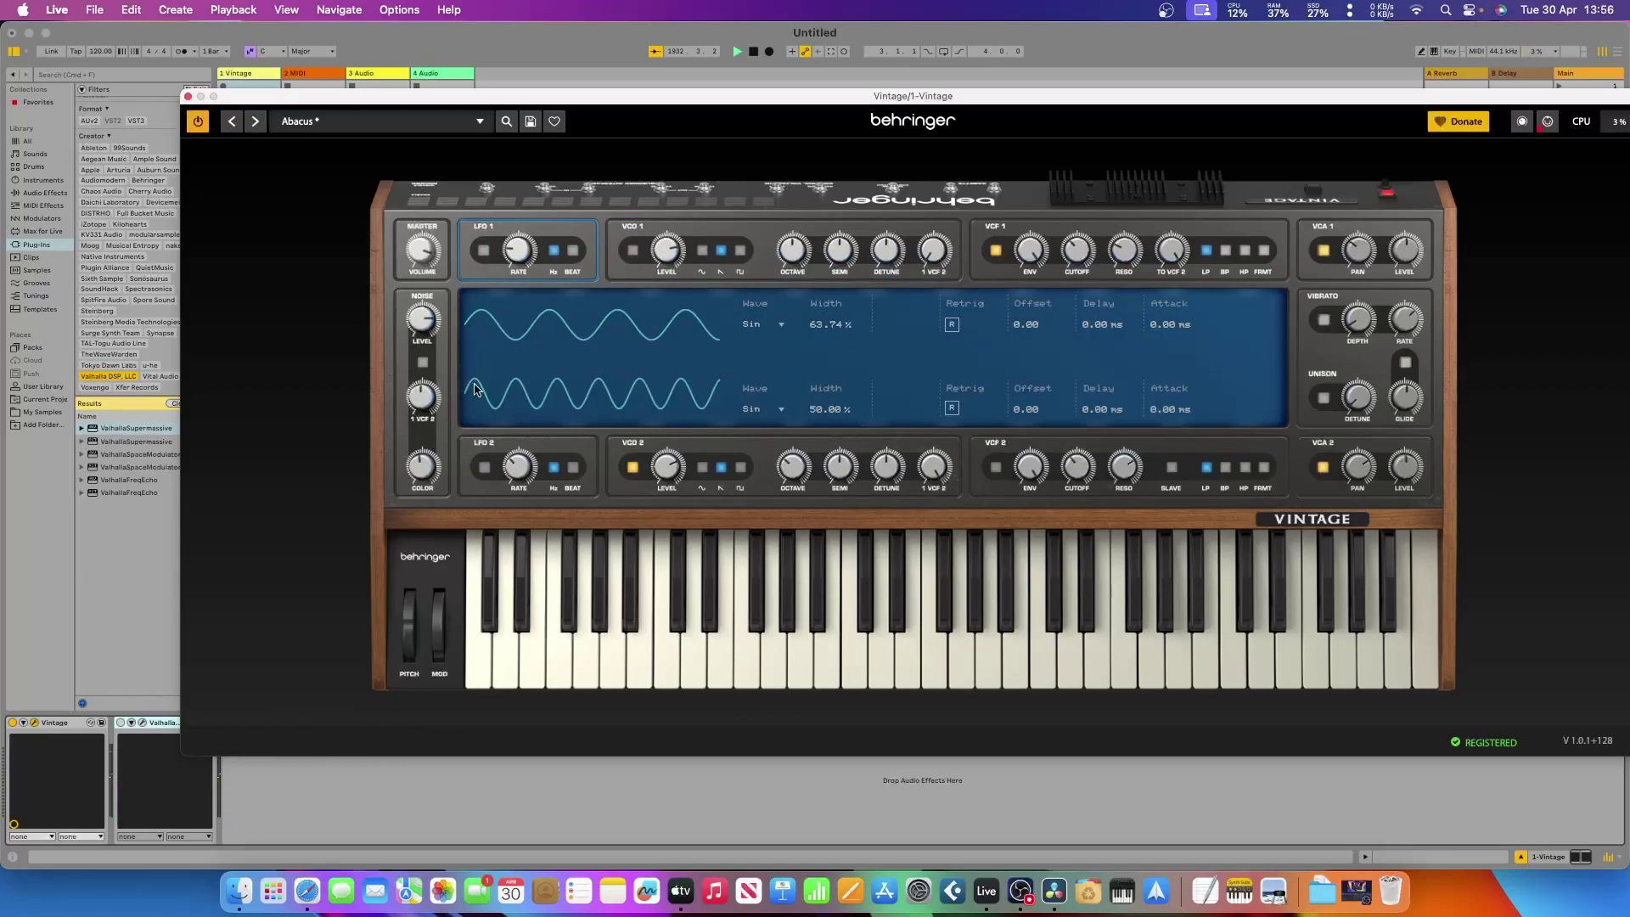
click(486, 469)
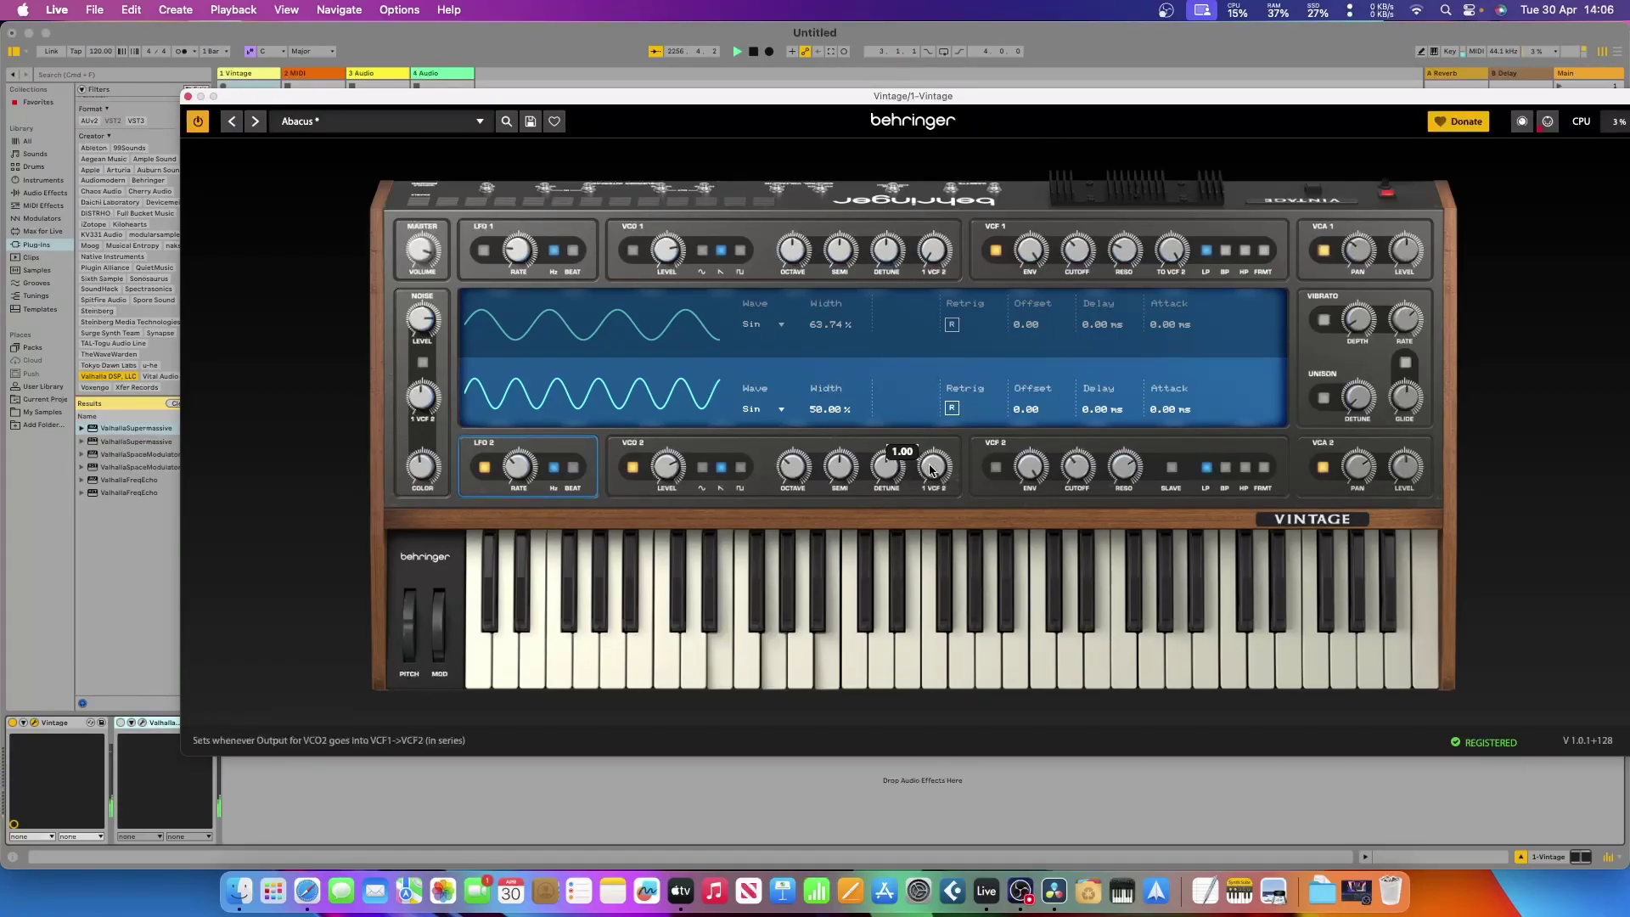
Select VCO 2's filter routing control, then switch on VCF 2 and adjust its cutoff.
click(926, 479)
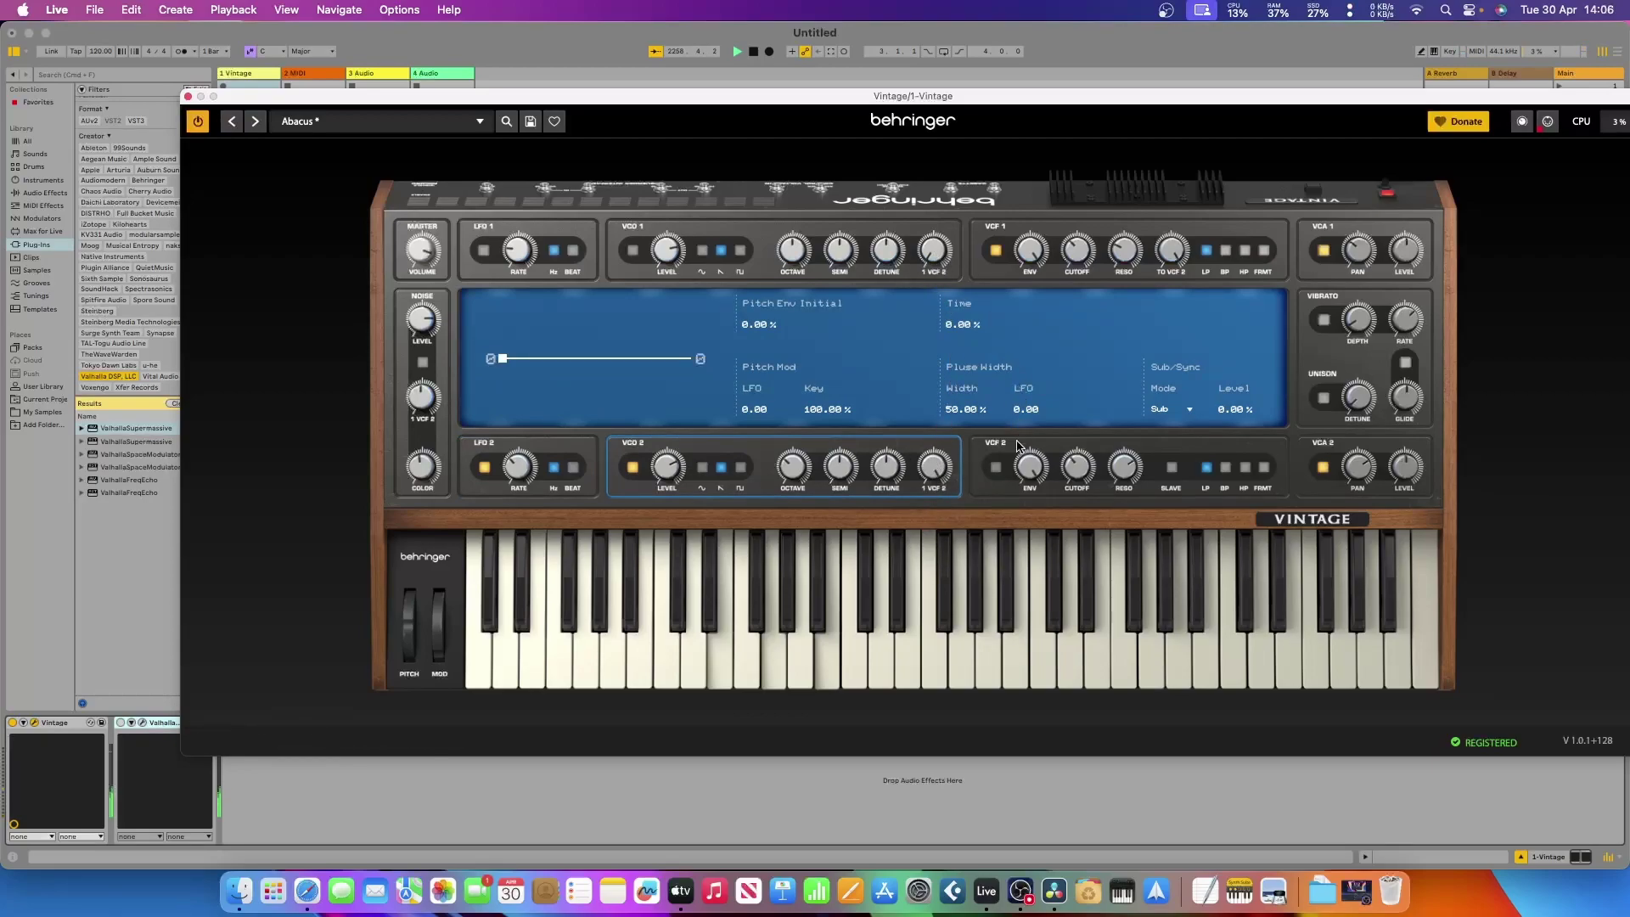
click(995, 473)
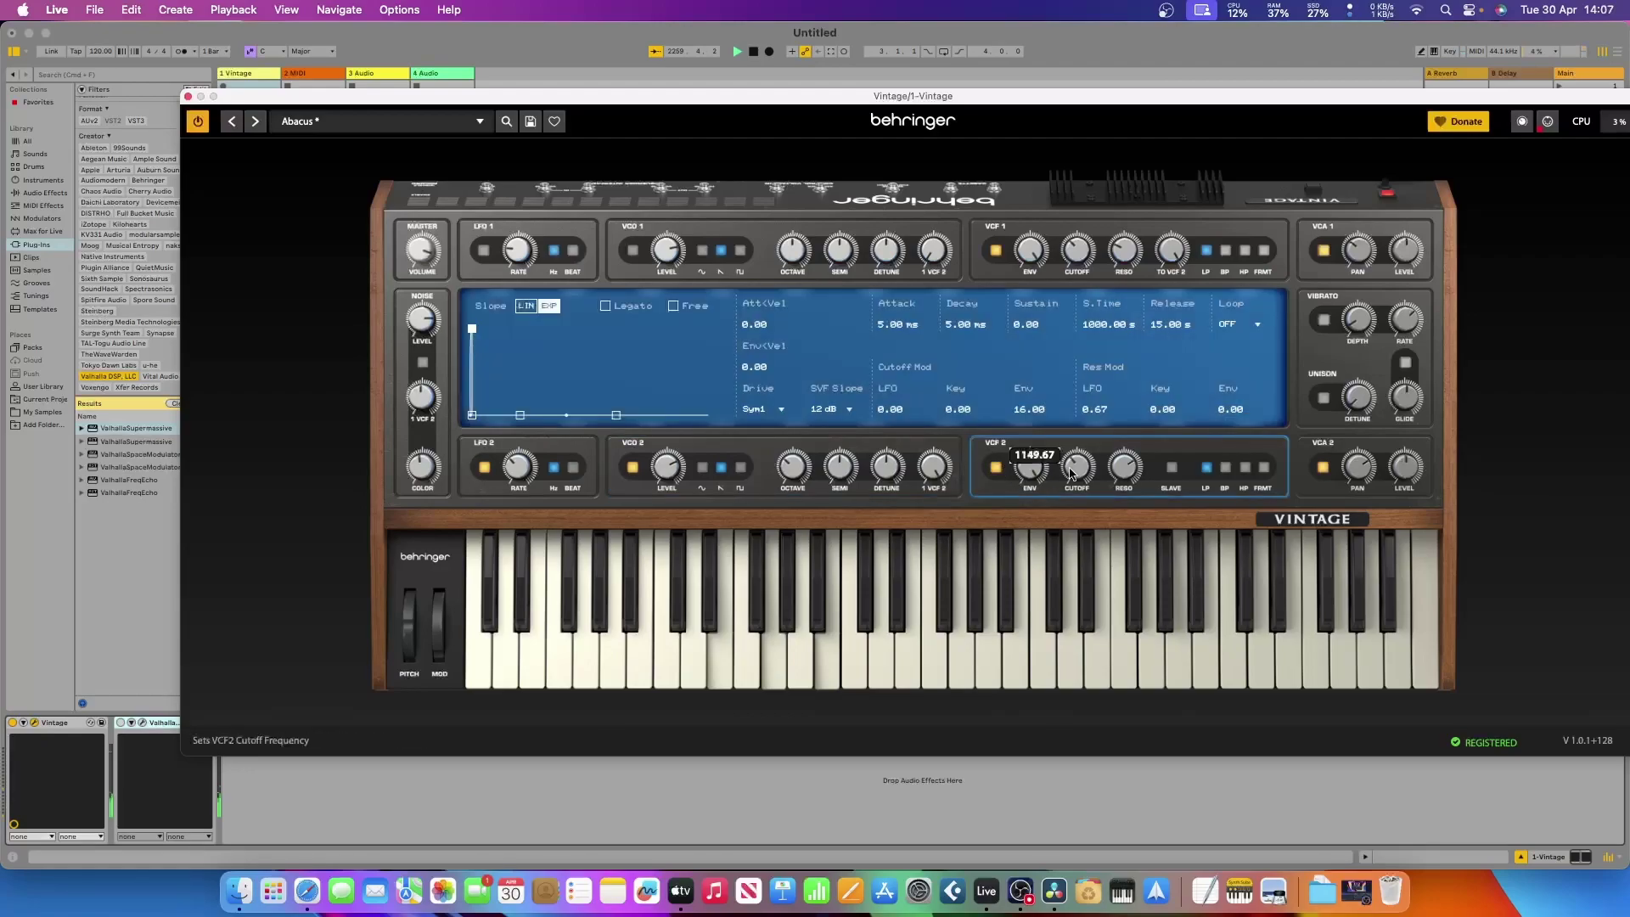
mouse_move(1081, 435)
mouse_down()
mouse_move(1081, 502)
mouse_move(1086, 437)
mouse_move(1084, 462)
mouse_up()
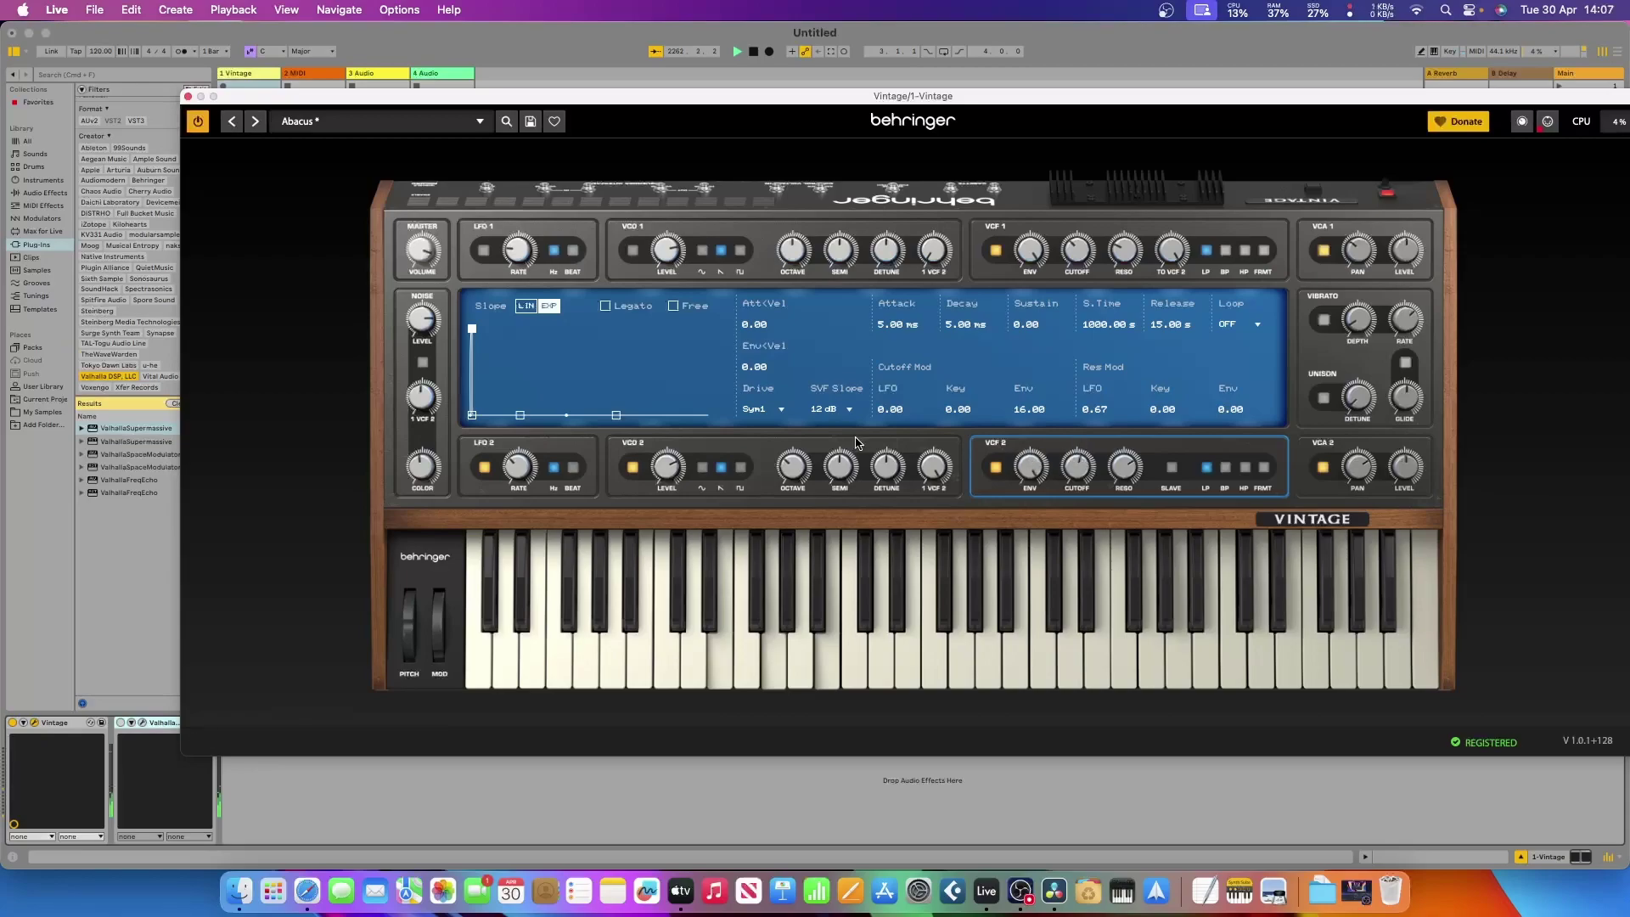
Switch LFO 1 and VCO 1 back on and slow down LFO 1's rate.
click(485, 251)
click(639, 251)
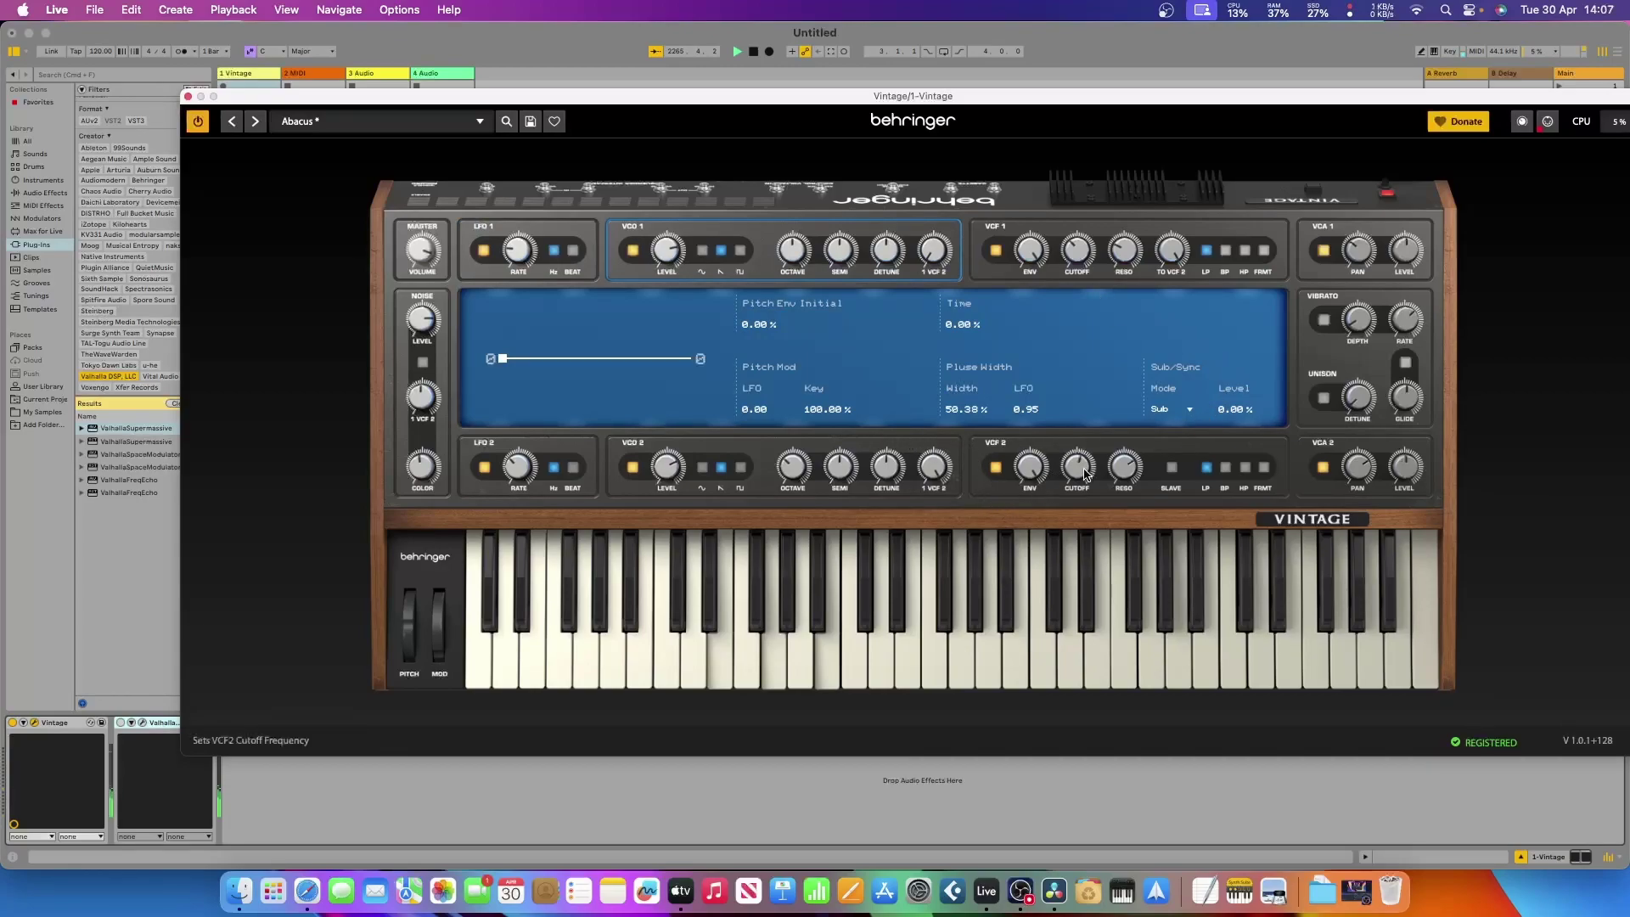
click(517, 255)
drag(517, 255, 516, 270)
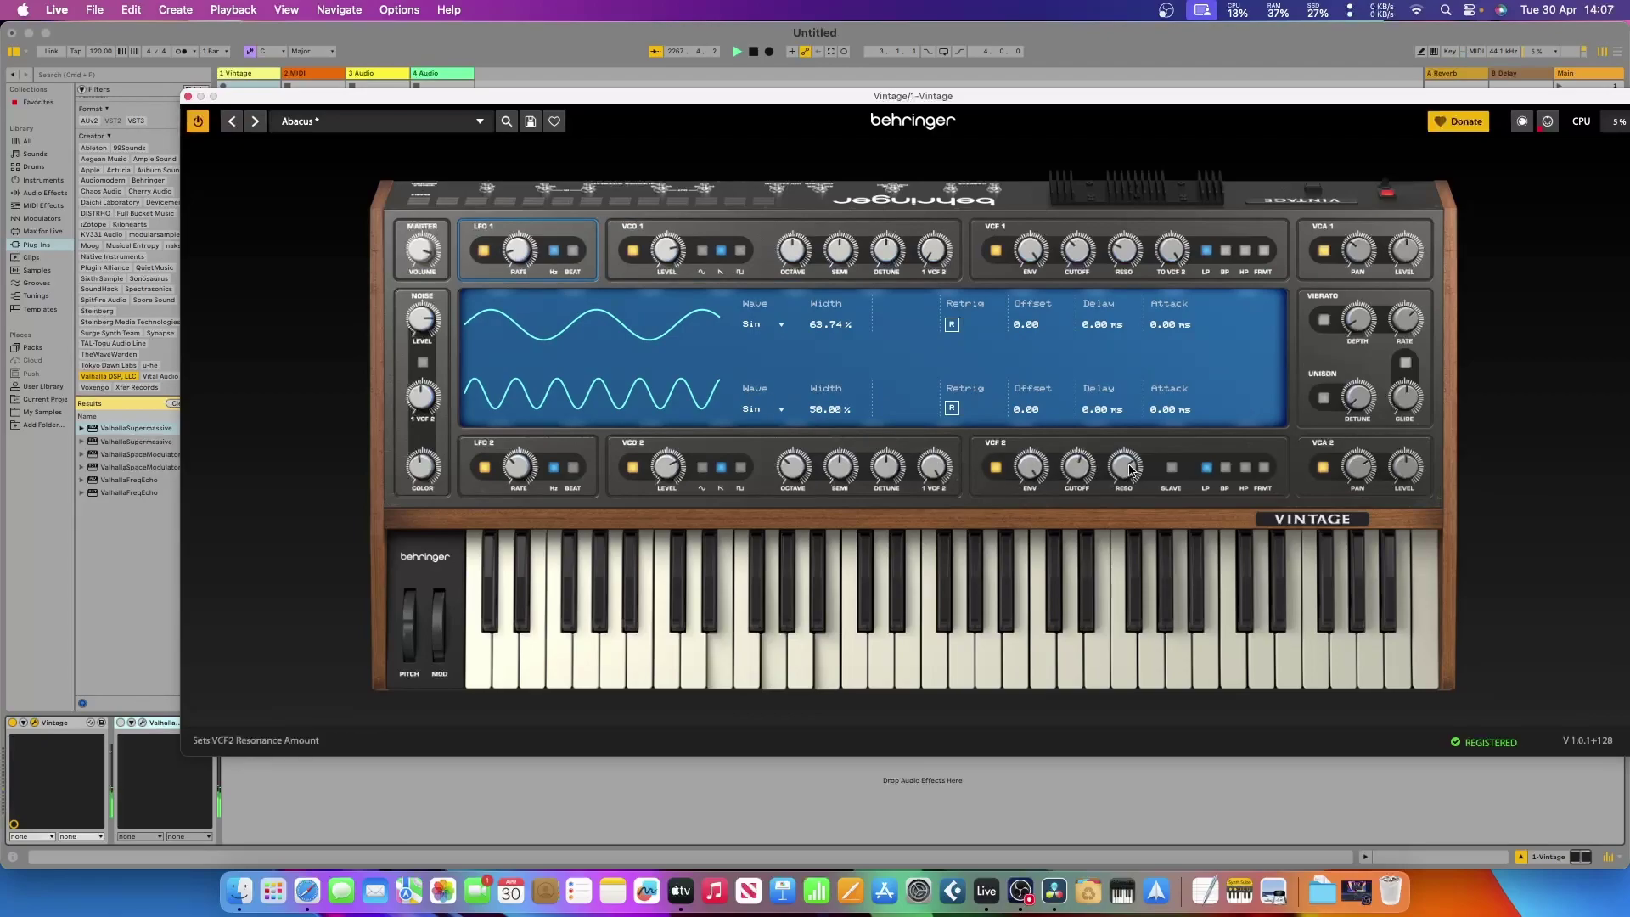
Adjust VCF 2's cutoff and switch on the Valhalla reverb device on the Vintage track.
click(1091, 467)
drag(1132, 516, 1076, 484)
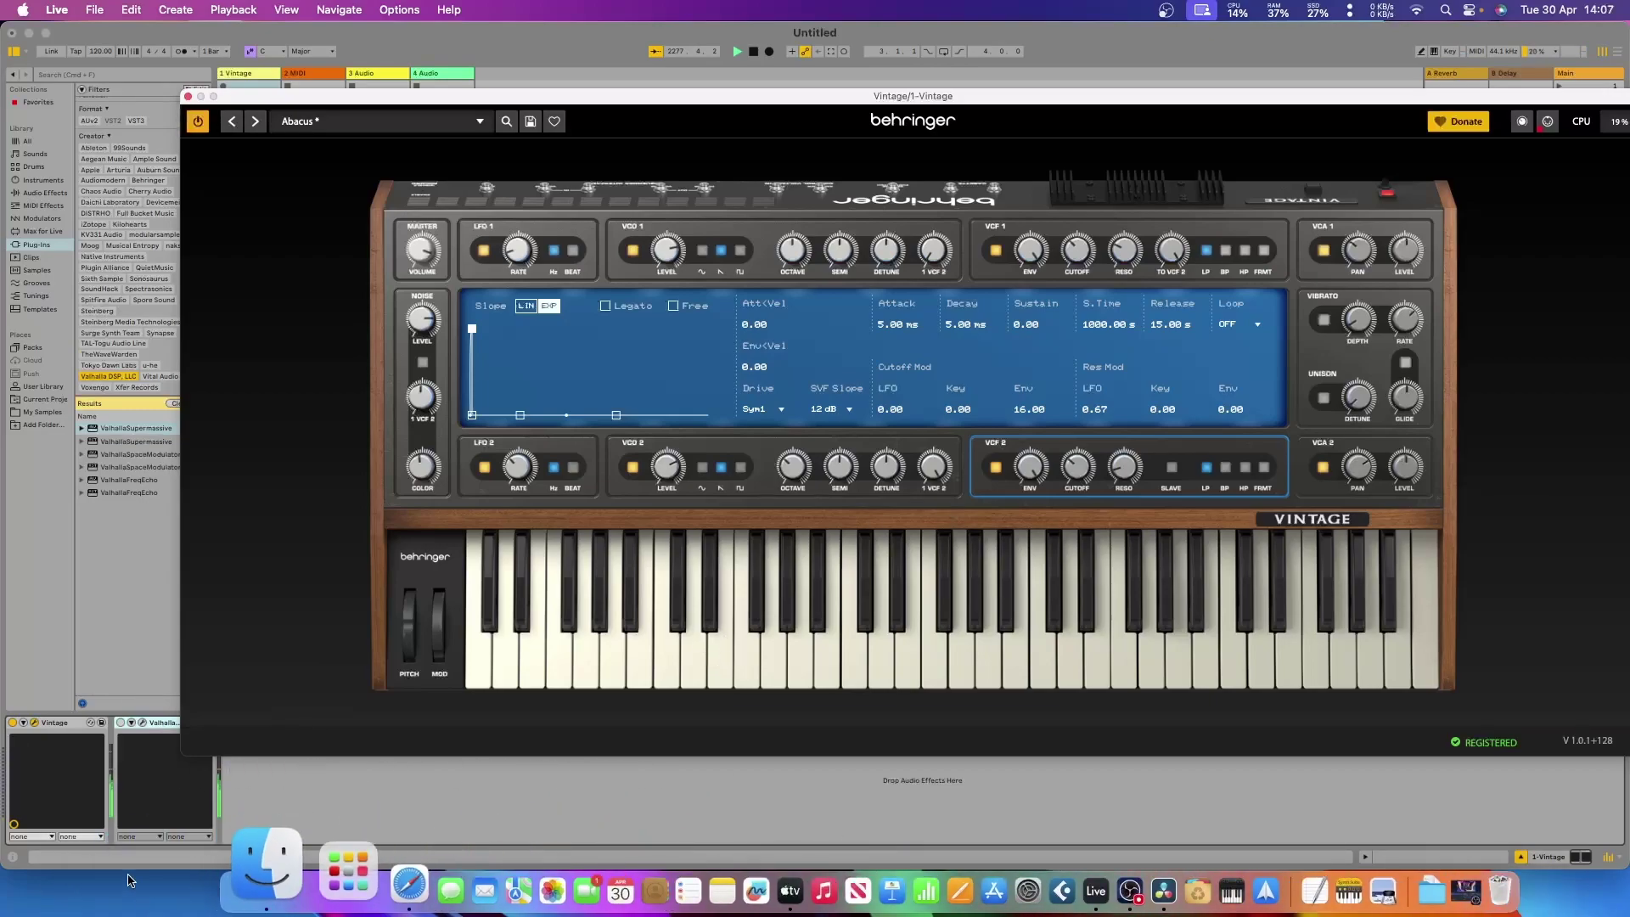
click(154, 746)
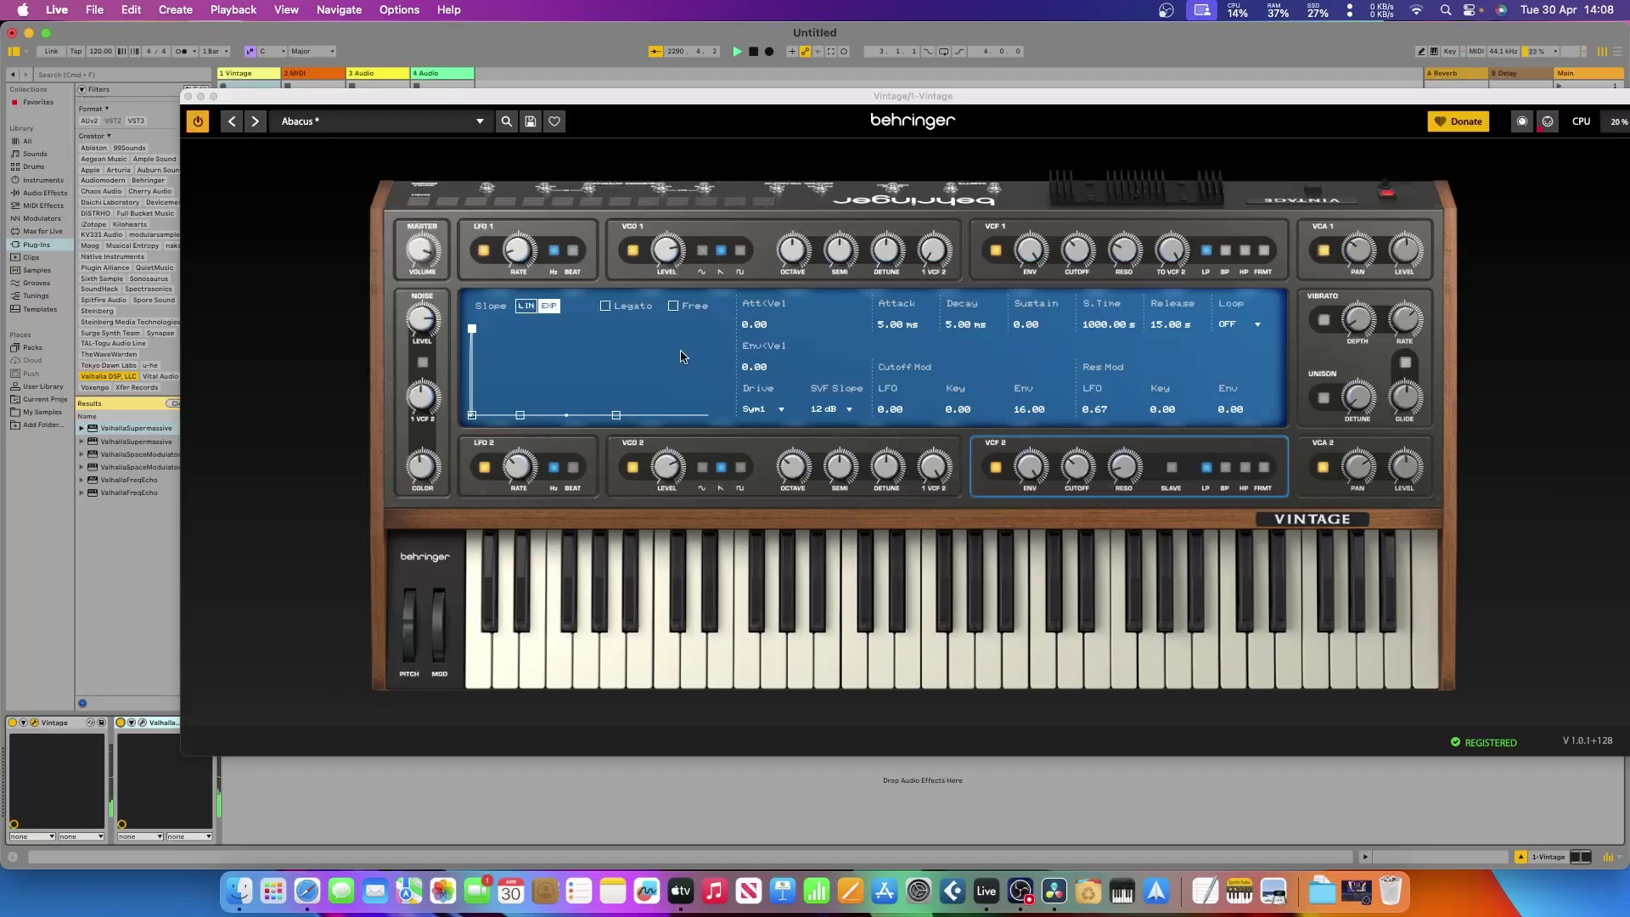
Switch on vibrato and unison, and adjust the unison detune.
click(1323, 320)
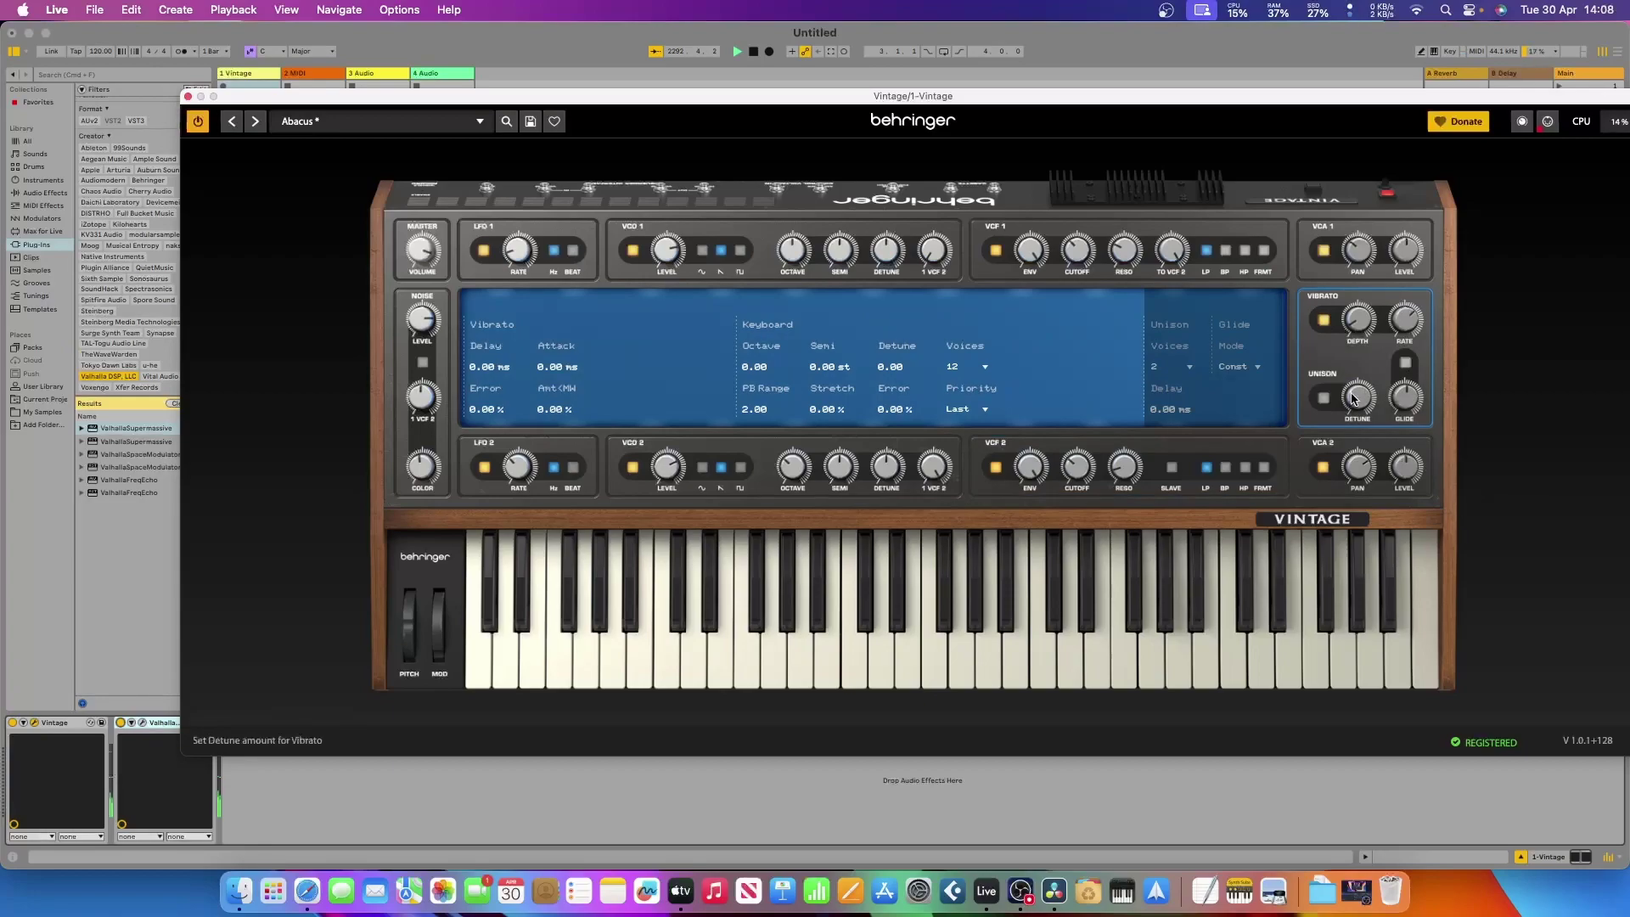
click(1325, 401)
mouse_move(1366, 408)
mouse_down()
mouse_move(1357, 380)
mouse_move(1357, 402)
mouse_up()
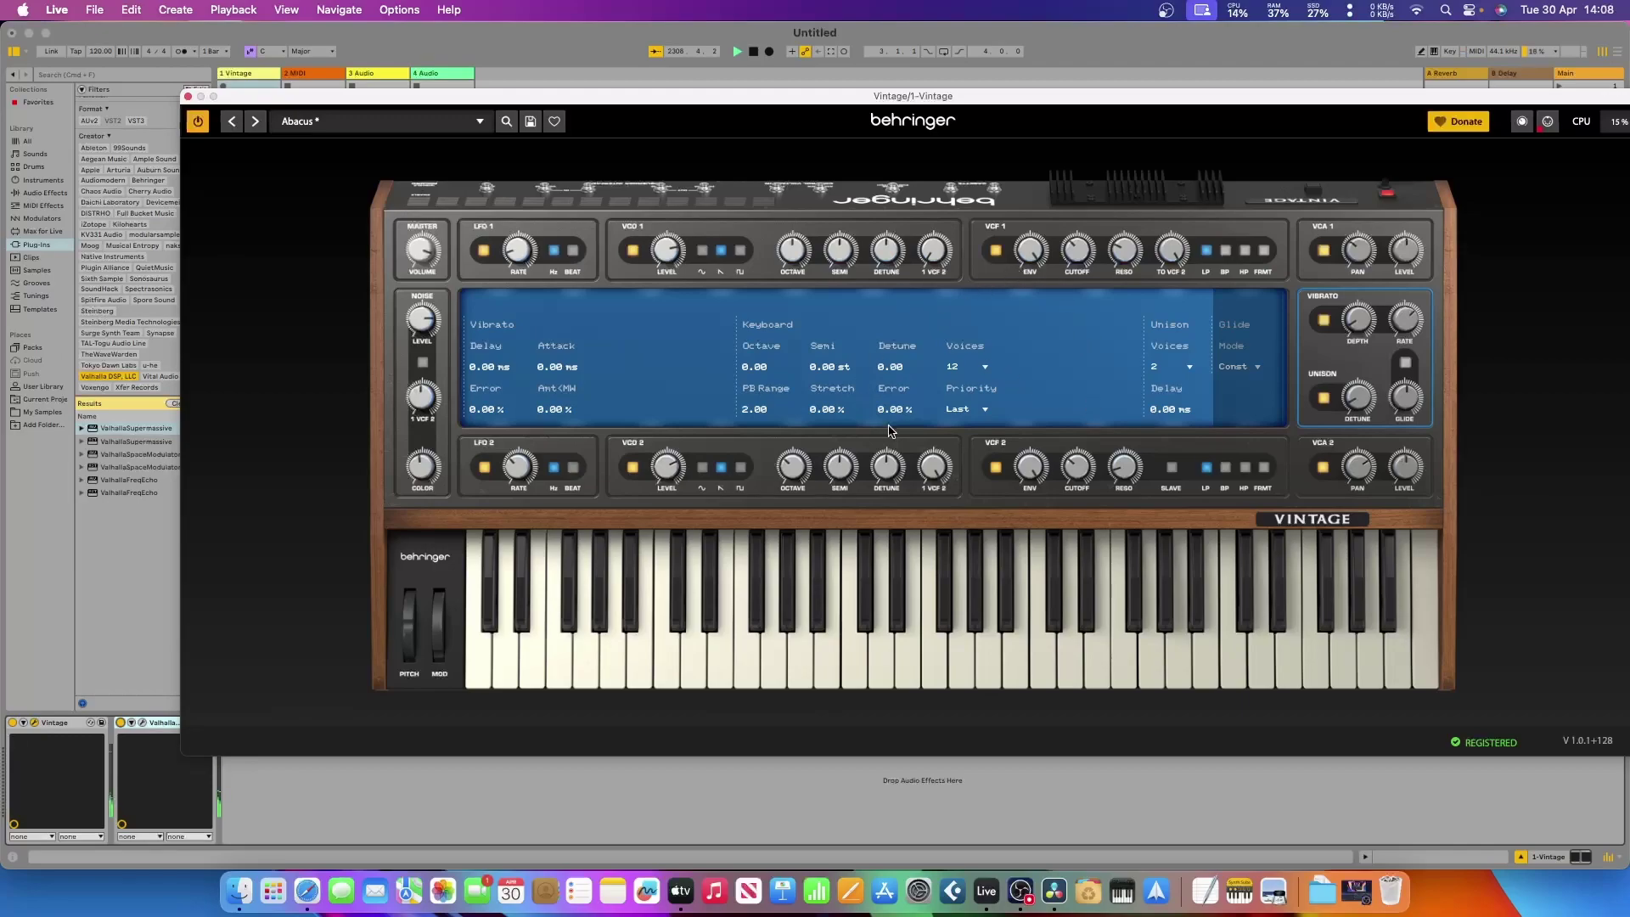
mouse_move(1119, 469)
Switch on the noise generator, raise its level, and close the Vintage plug-in window.
click(423, 363)
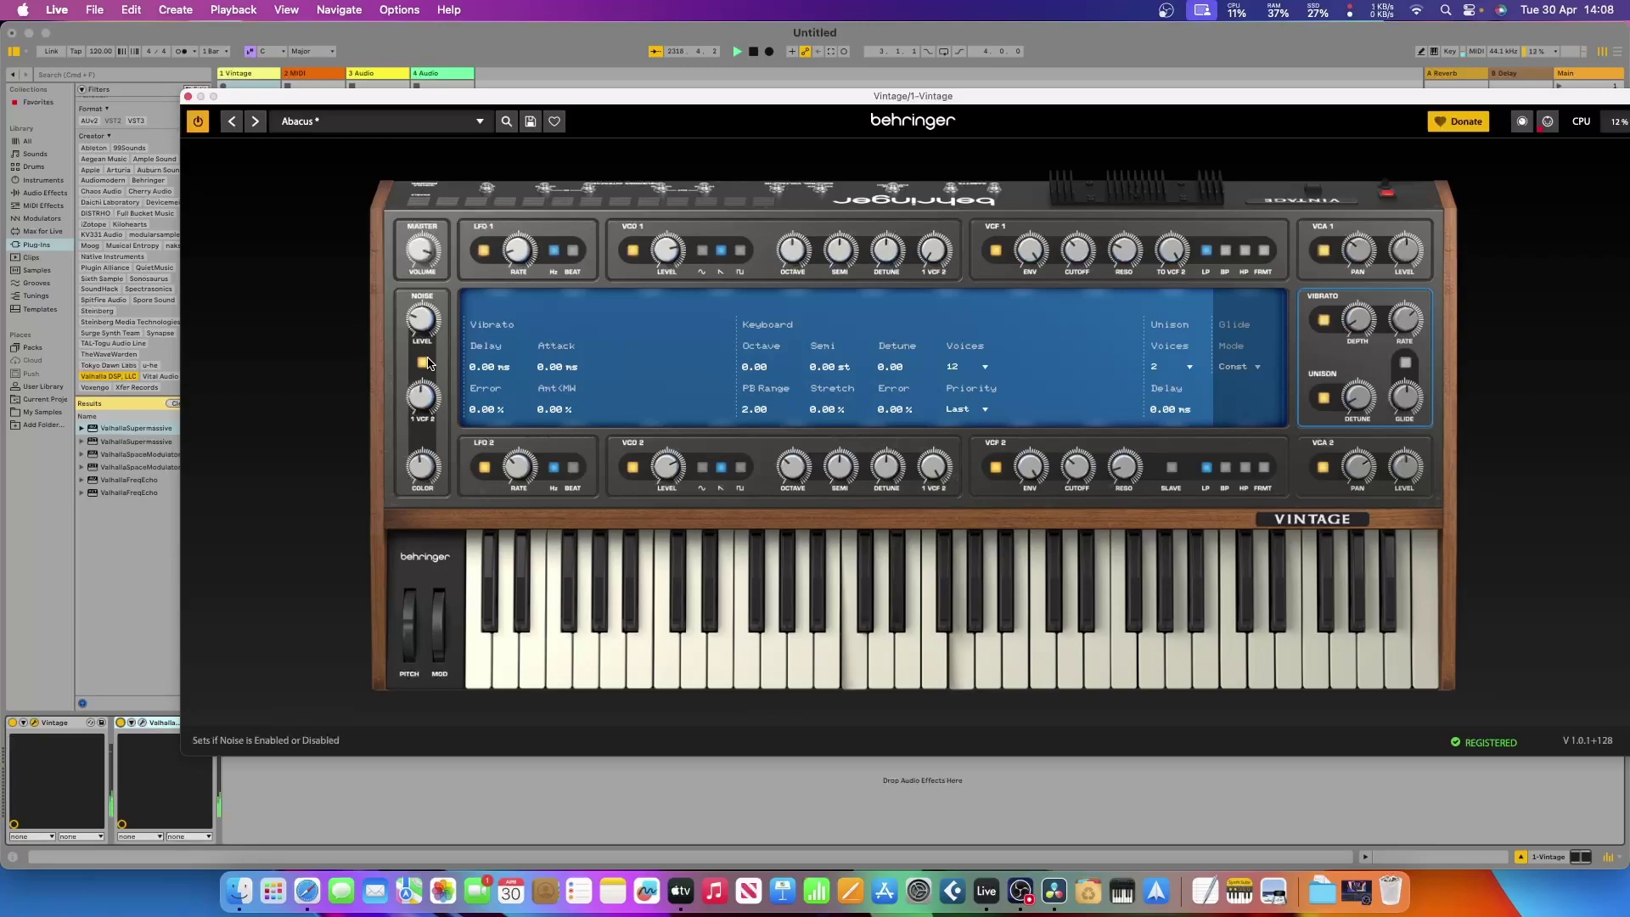
mouse_move(422, 311)
drag(422, 311, 415, 274)
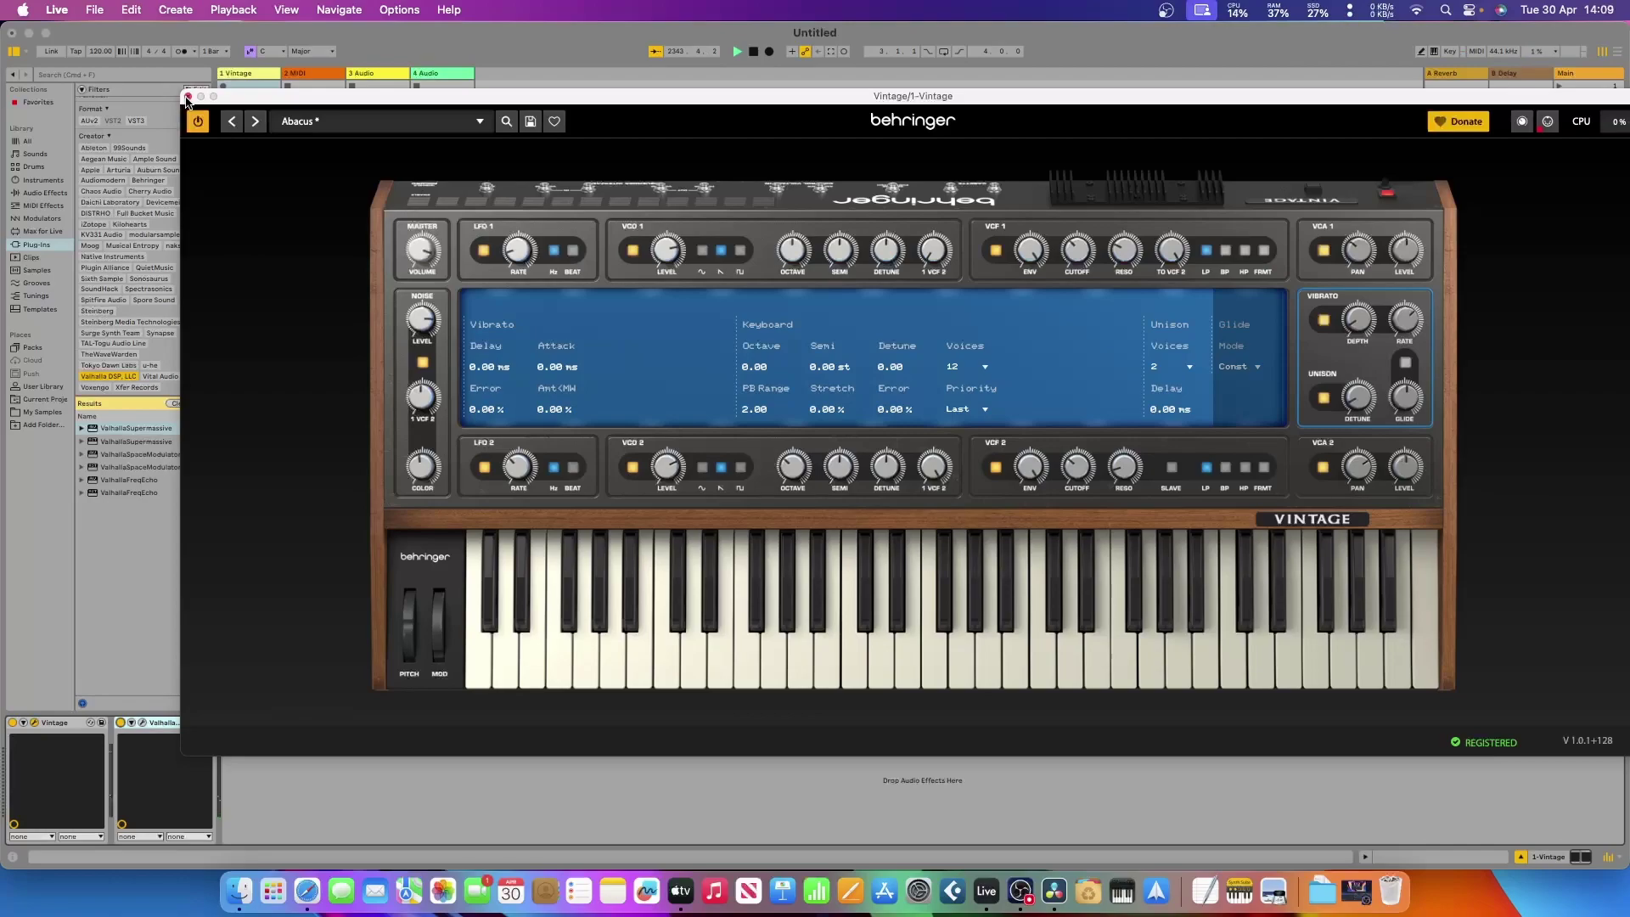
click(188, 96)
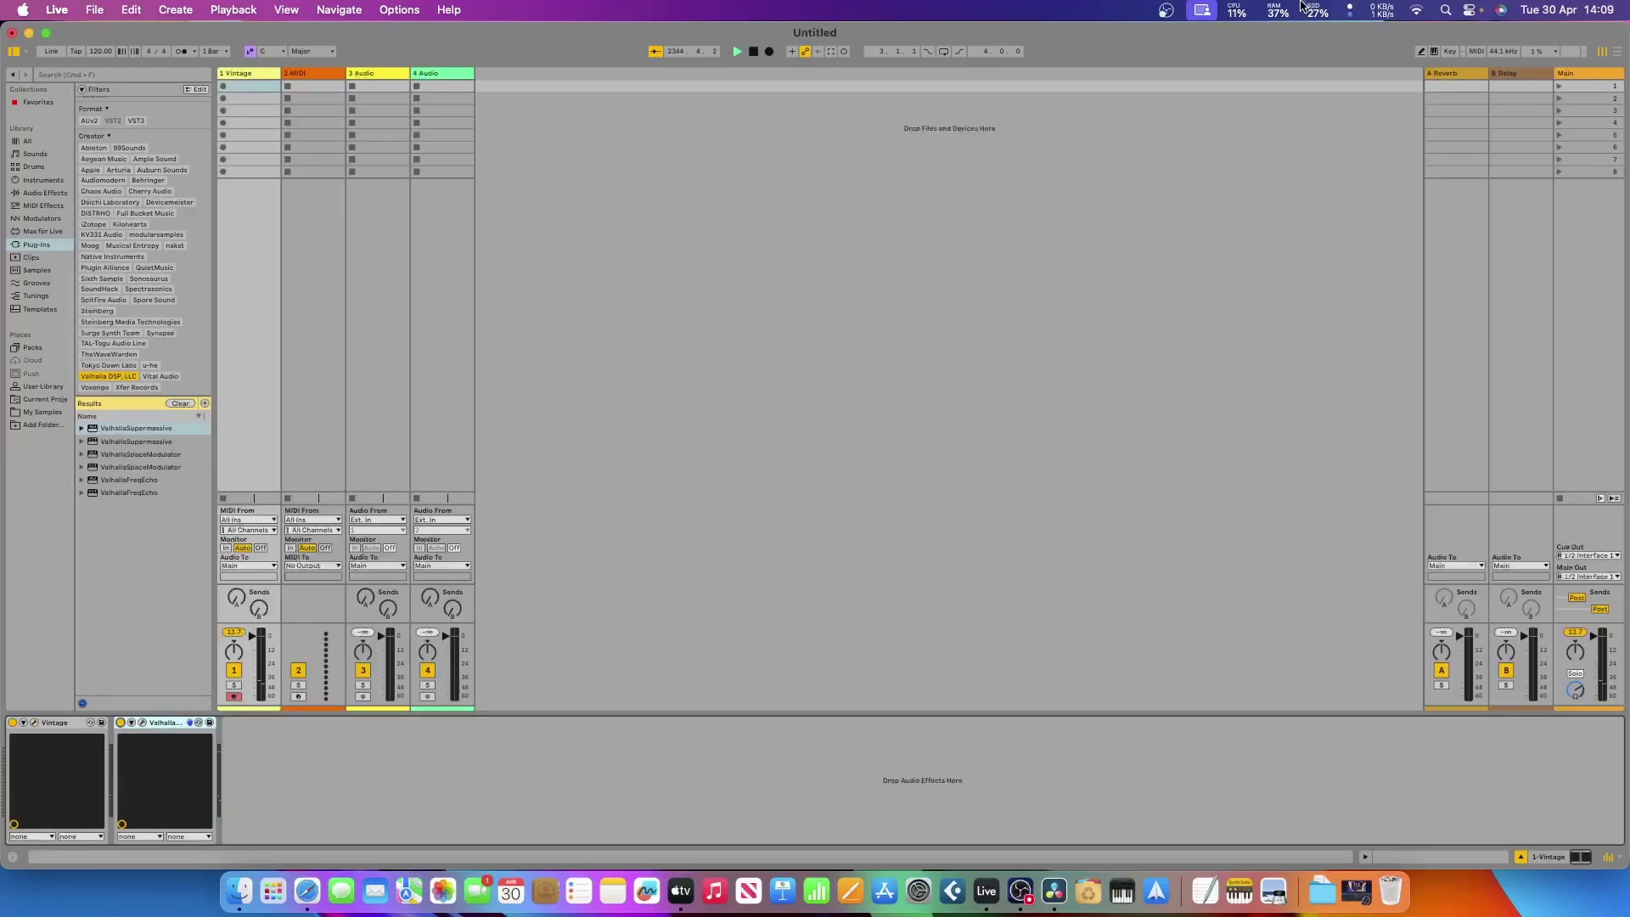